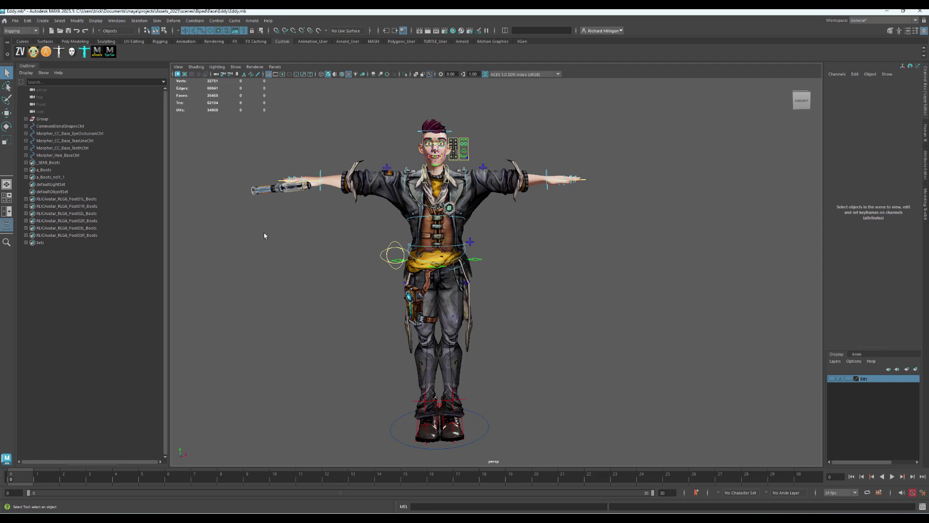
Select the blendshape control nodes, clear the selection, and expand Group to reveal its subsystems
left_click(60, 126)
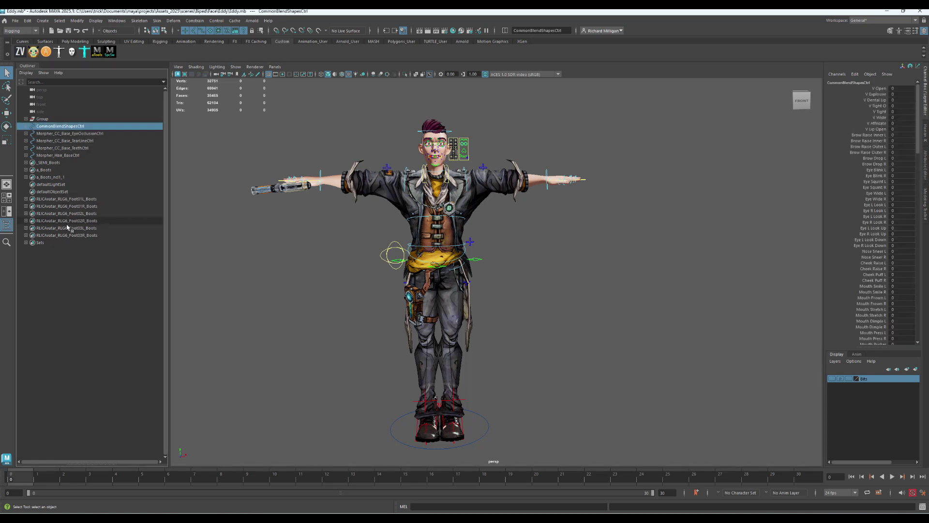
left_click(64, 235, "shift")
left_click(77, 307)
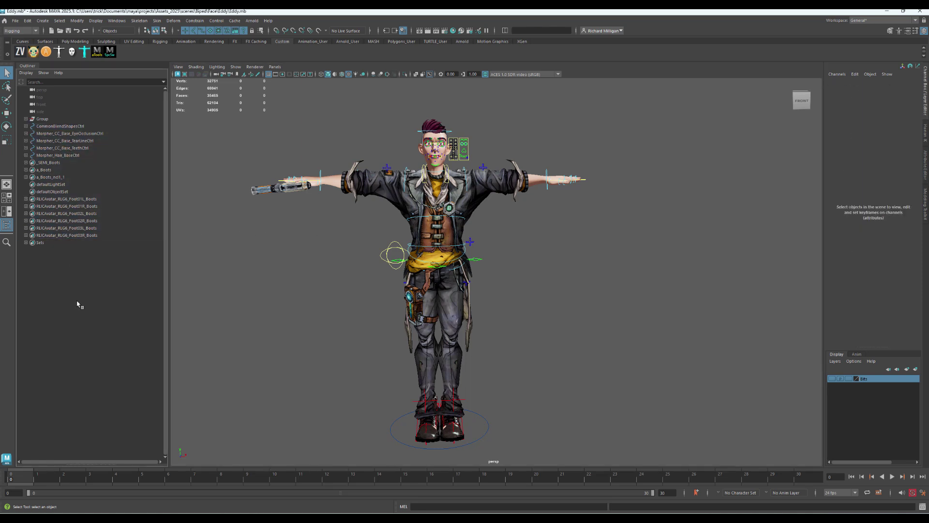
left_click(26, 119)
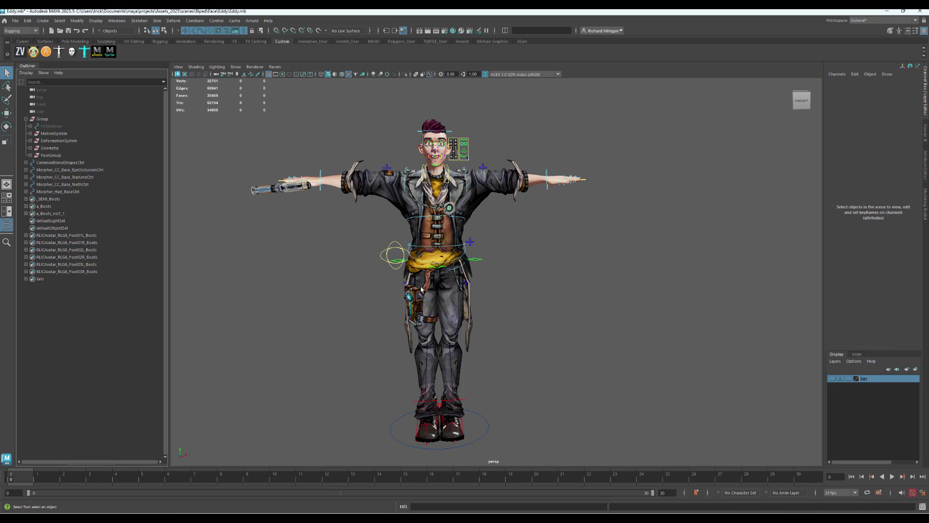
Expand Geometry and geo to inspect the mesh parts, collapse Geometry, and select the jacket mesh
left_click(30, 147)
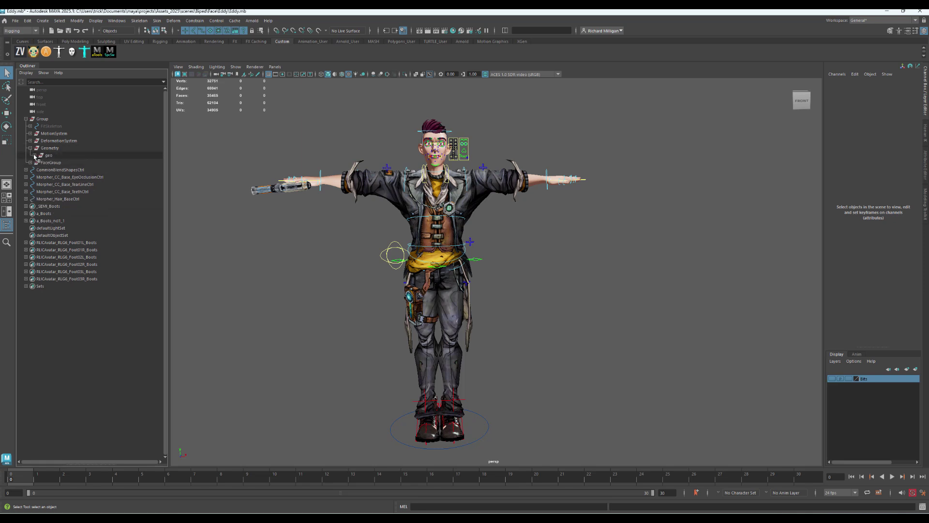
left_click(34, 156)
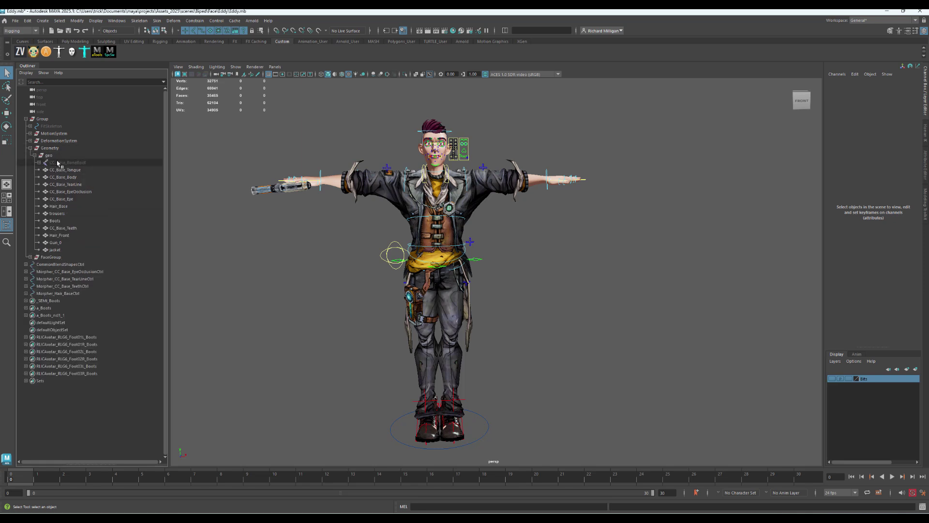
left_click(30, 148)
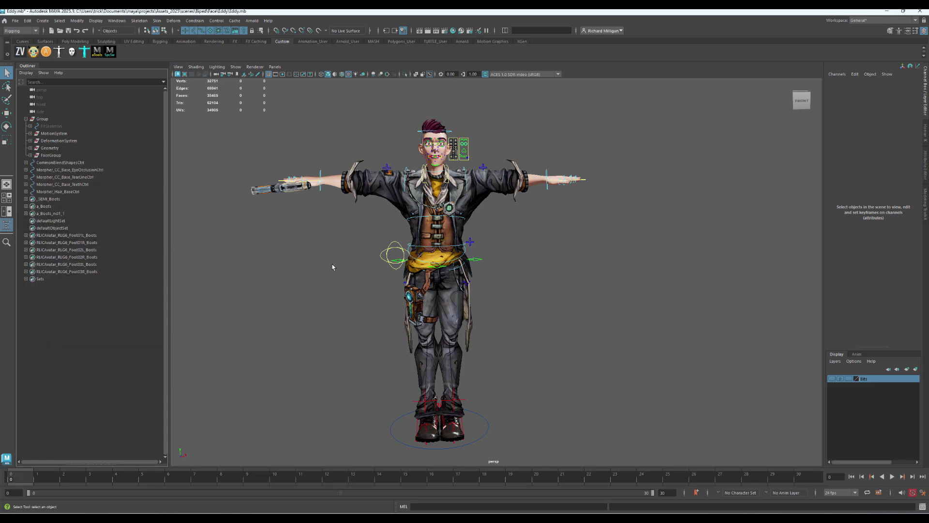
left_click_drag(332, 267, 532, 269, "alt")
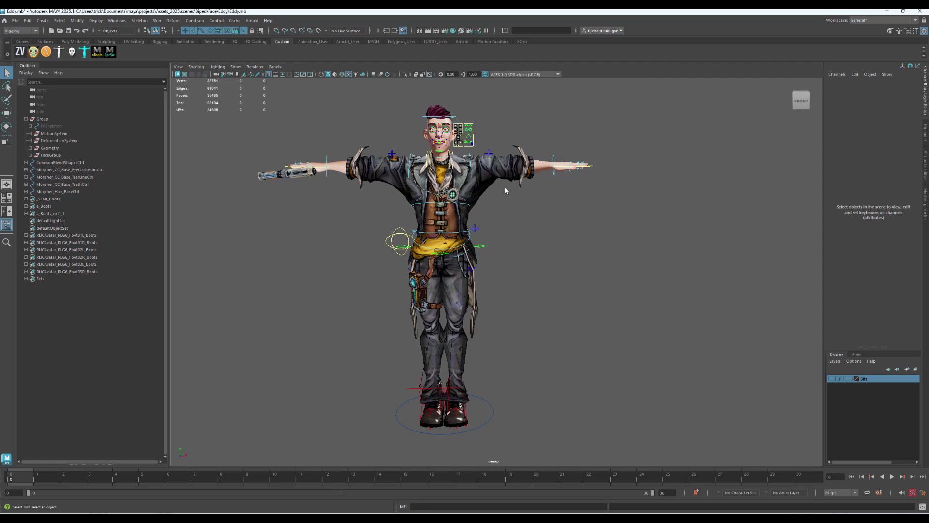
left_click(479, 194)
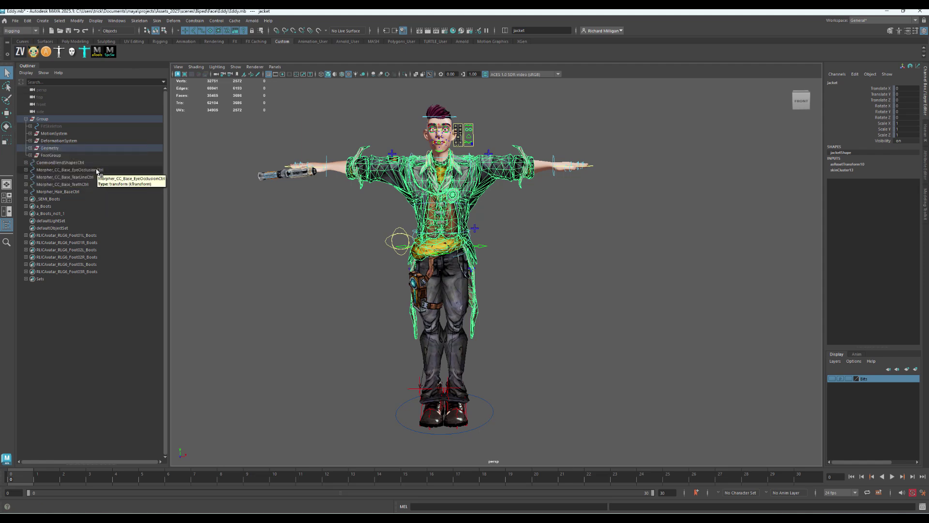
left_click(157, 20)
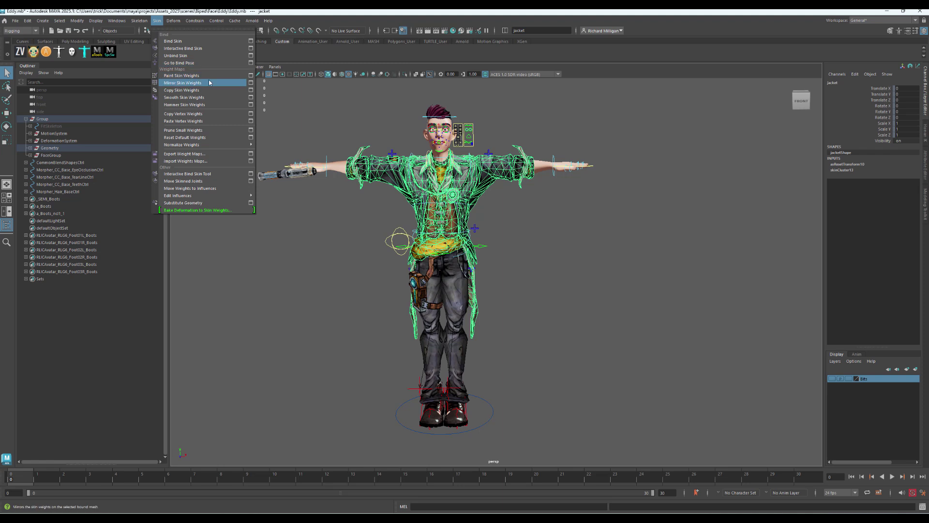
left_click(250, 76)
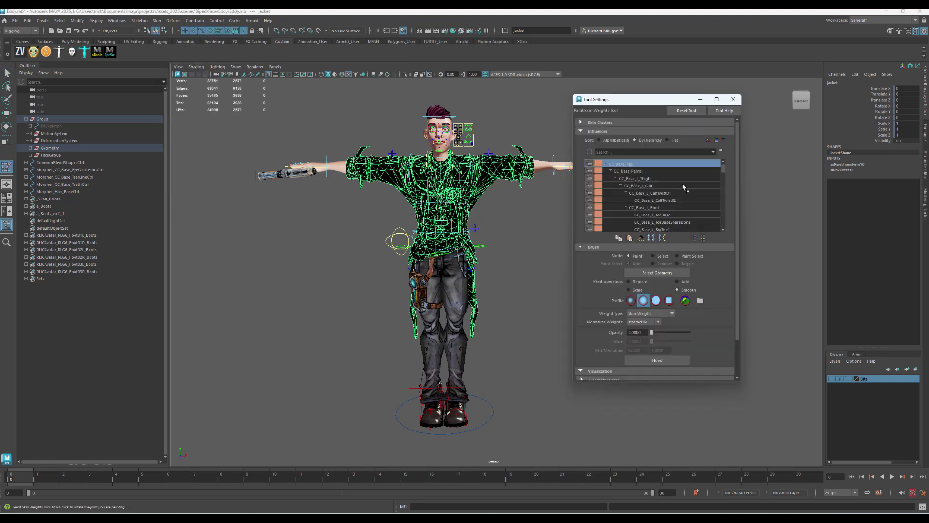
scroll(703, 203, "down", 10)
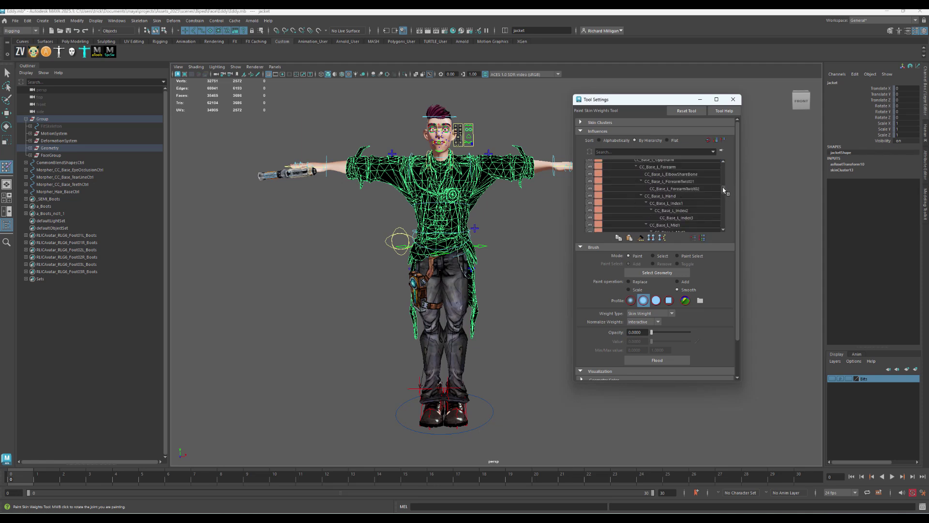
scroll(724, 190, "up", 4)
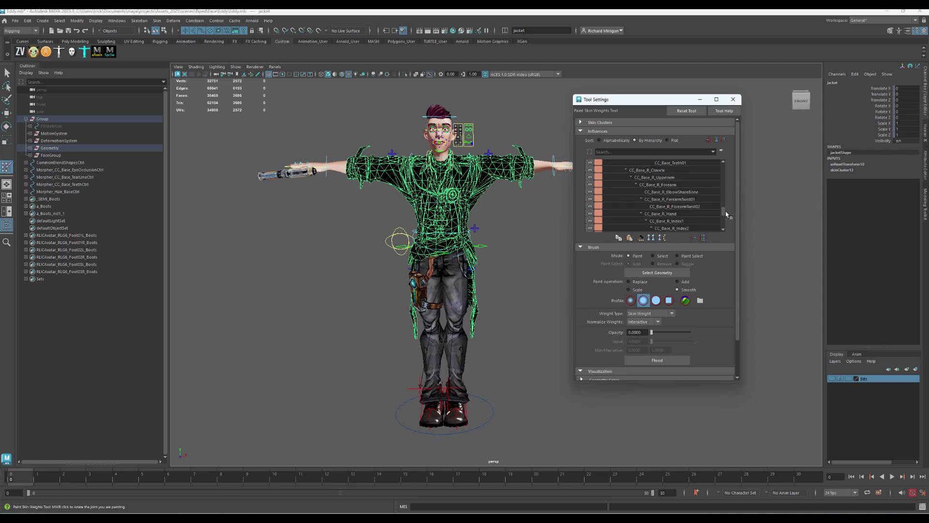
left_click(733, 99)
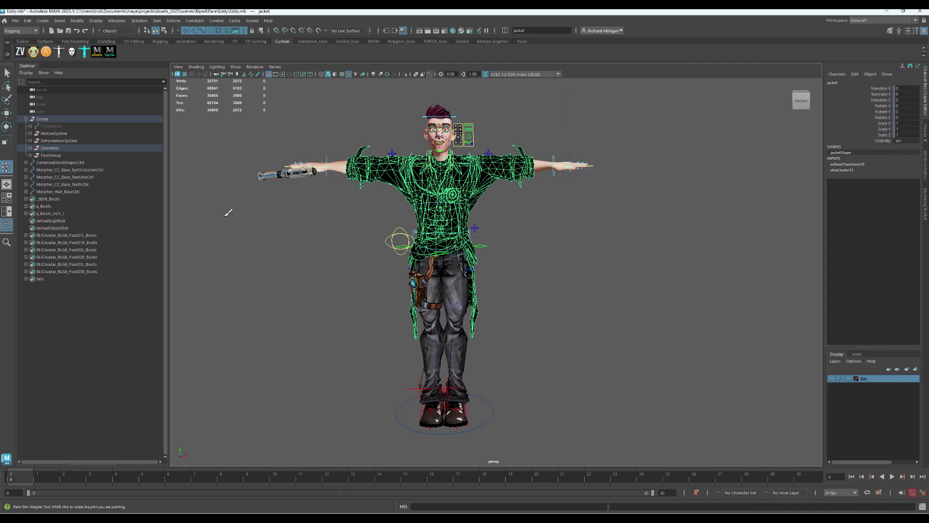
key("q")
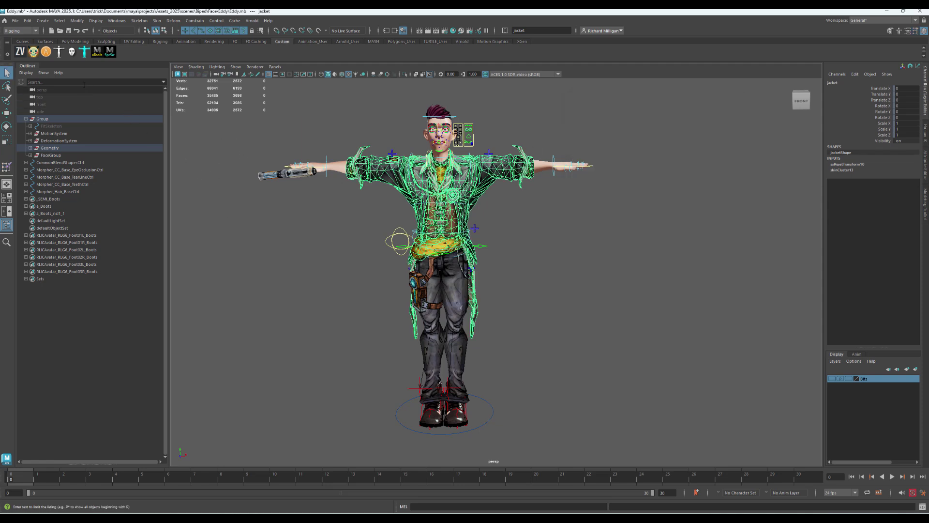
Filter the scene hierarchy by the name 'CC_'
left_click(8, 224)
left_click(9, 224)
left_click(69, 83)
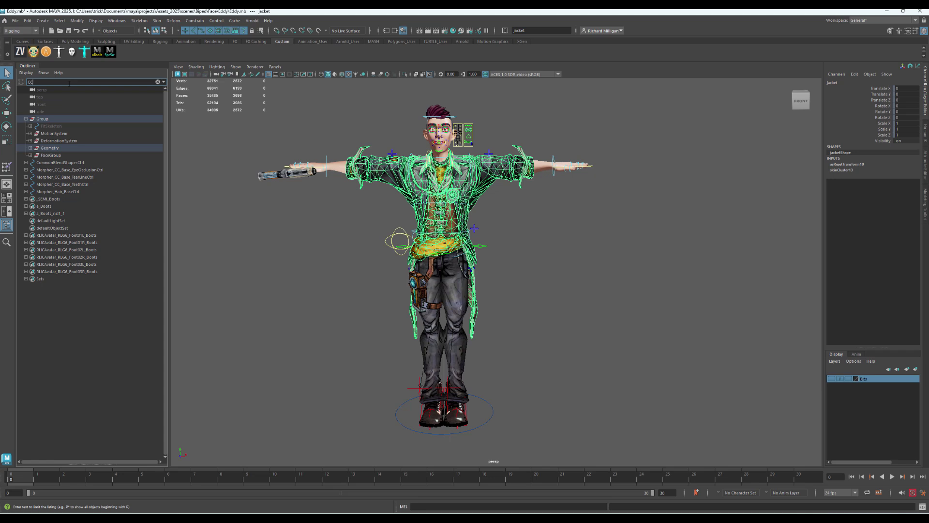
type("CC_")
key("Return")
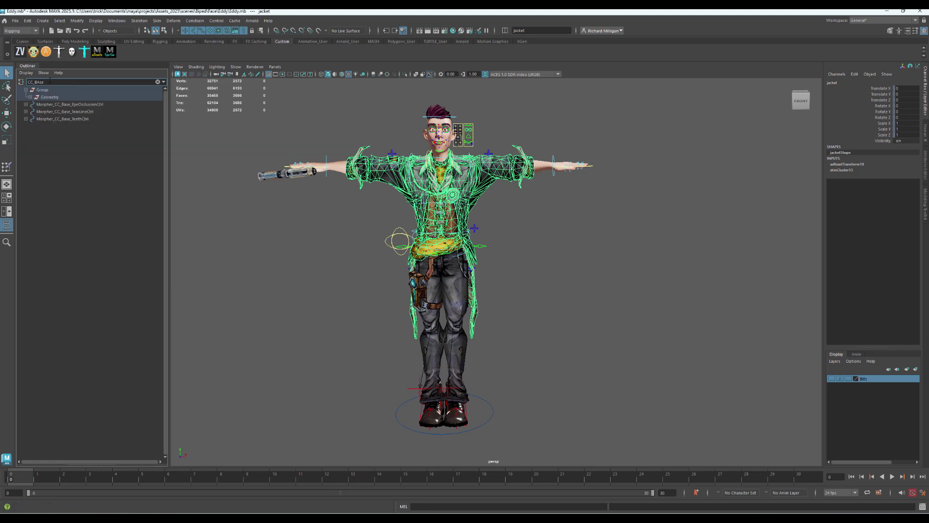
Select CC_Base_BoneRoot under Geometry, clear the filter, and open the biped control picker
left_click(30, 97)
left_click(84, 112)
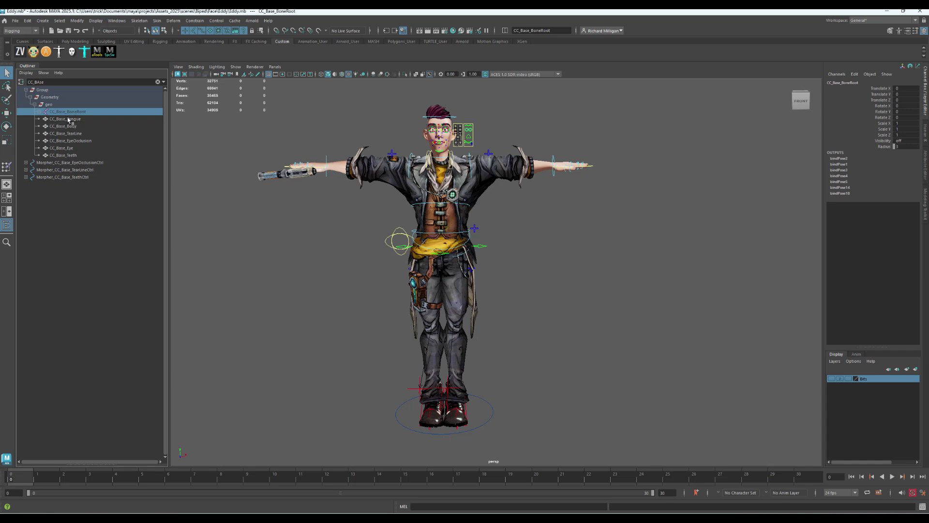
left_click_drag(60, 115, 52, 111)
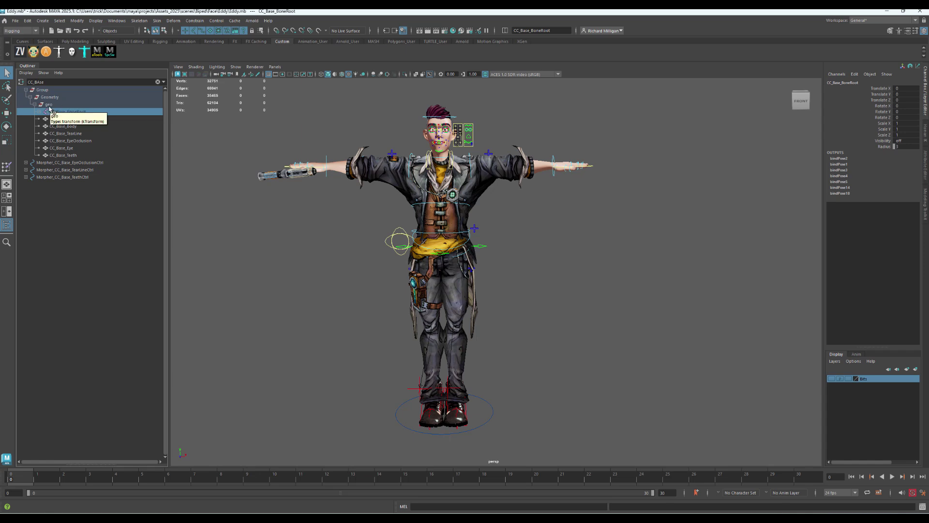
left_click(158, 82)
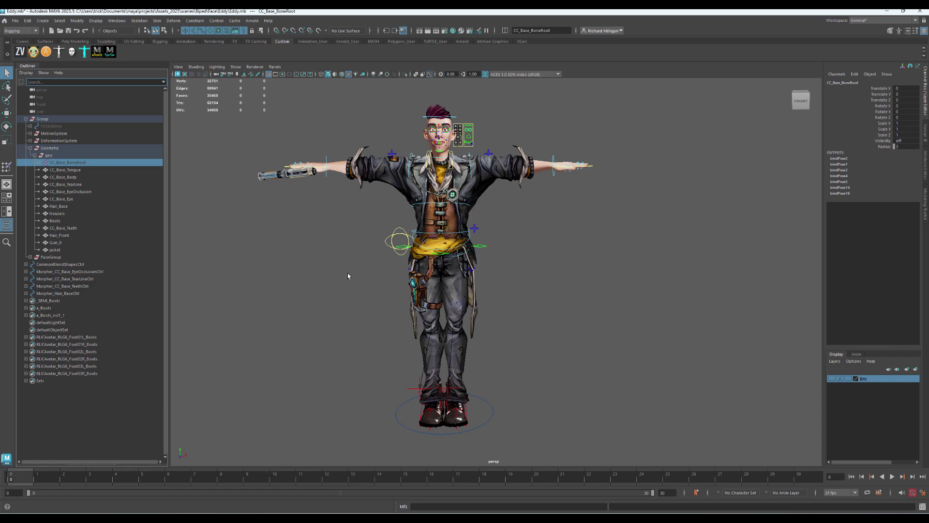
left_click_drag(202, 437, 351, 314, "alt")
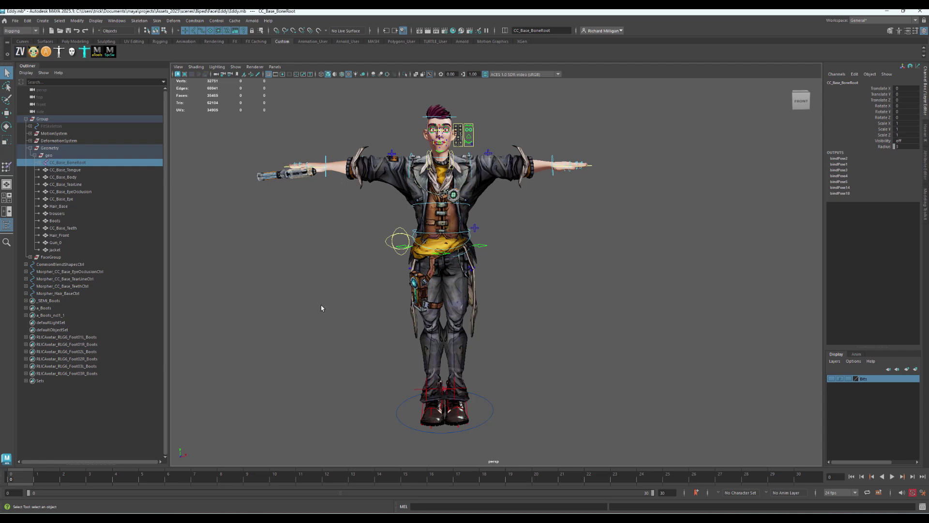
left_click(58, 52)
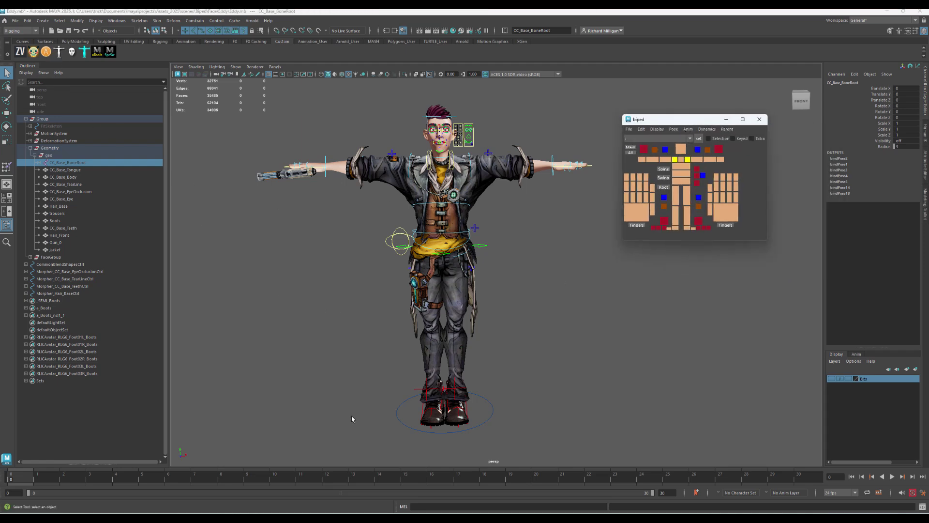
Key RootX_M at frame 0, then lower it to Translate Y -29.73 at frame 10
left_click(664, 187)
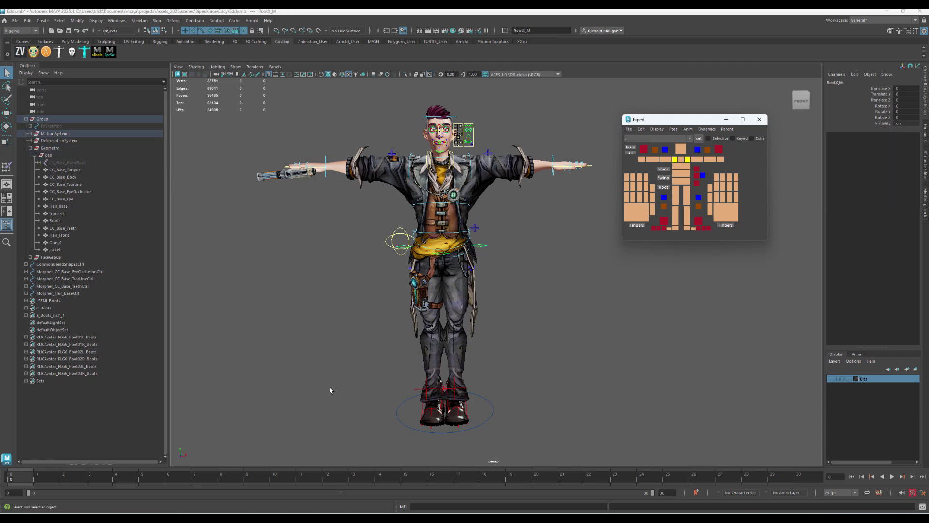
key("s")
left_click(275, 476)
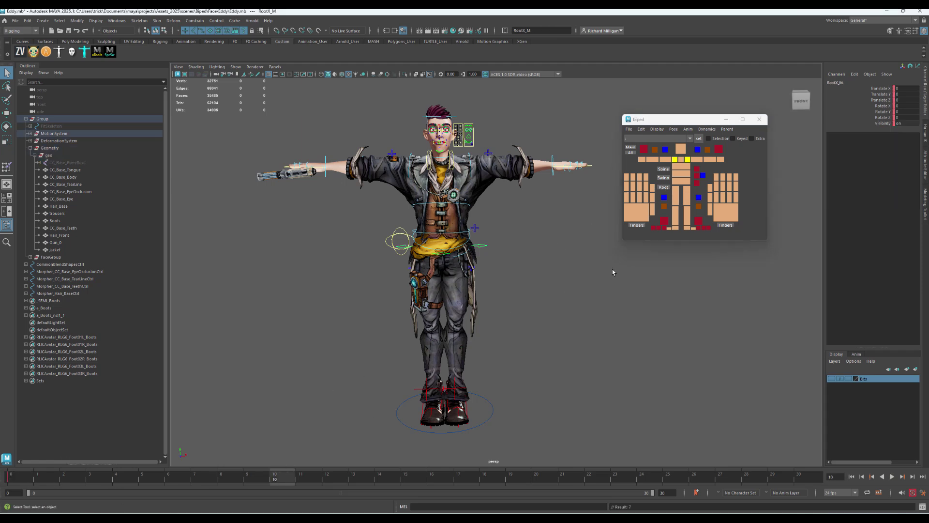
key("w")
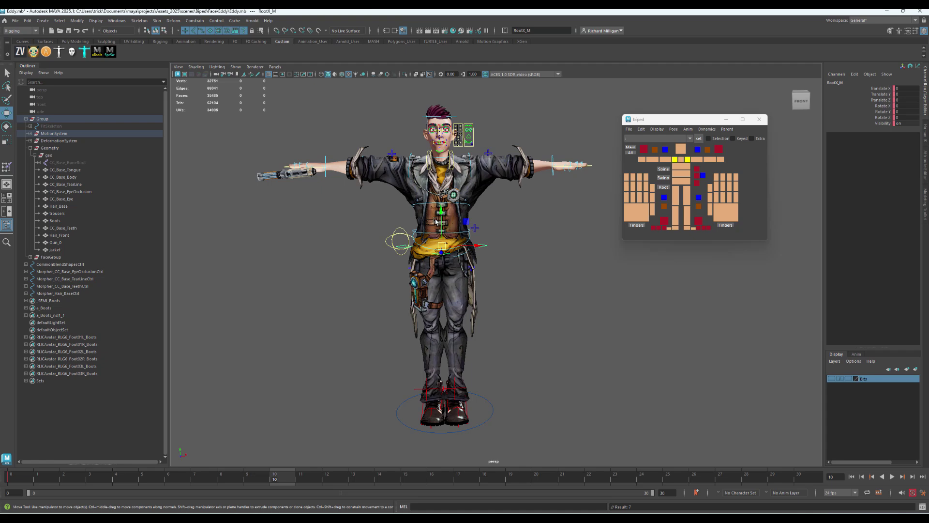
left_click_drag(436, 222, 332, 427)
Preview the squat playback, return the view to the front, and close the biped picker
key("alt+v")
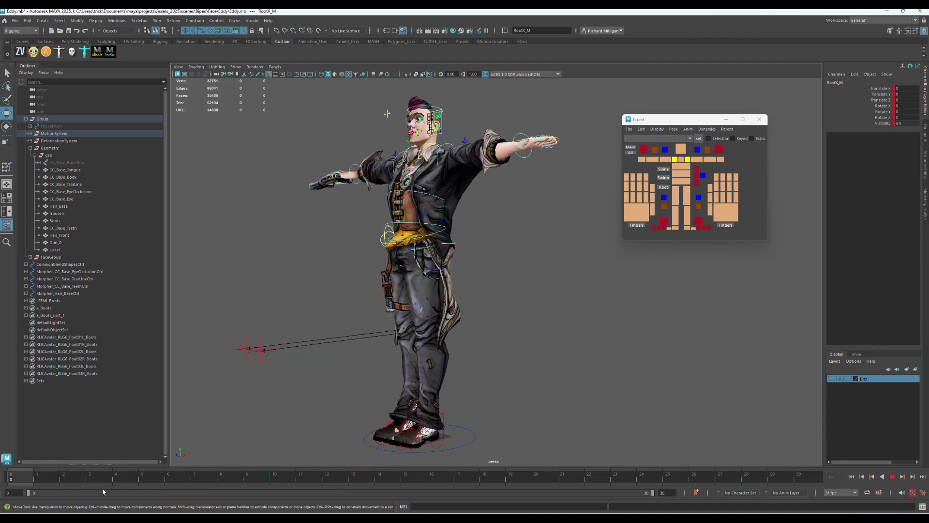
key("alt+v")
key("ctrl+z")
key("ctrl+z")
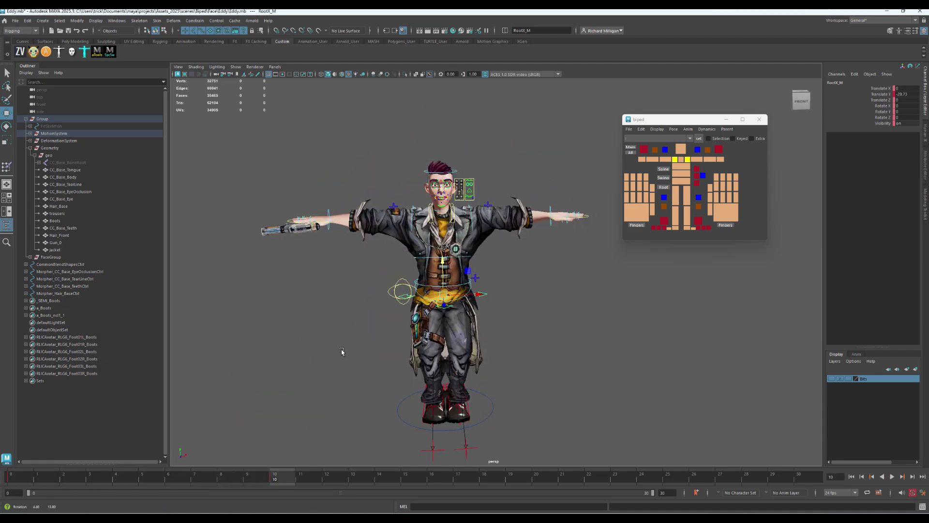
left_click(757, 120)
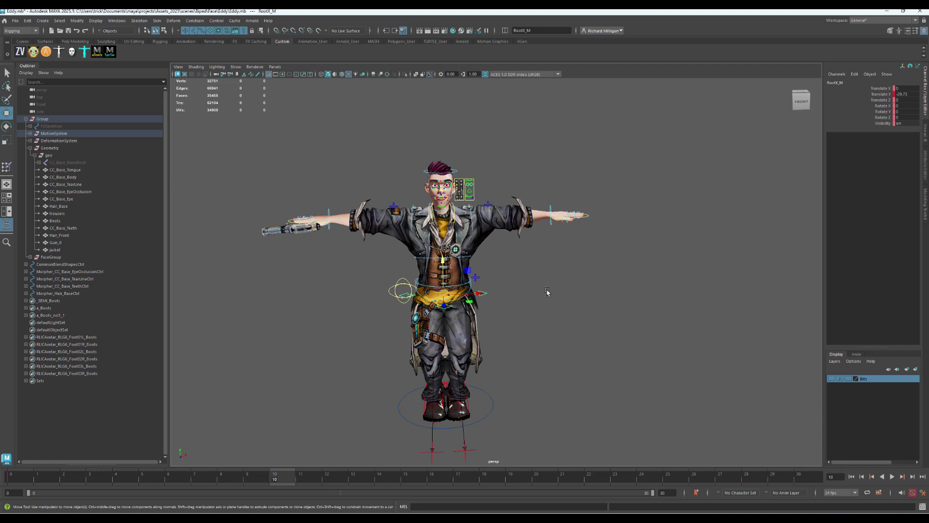
middle_click_drag(547, 292, 570, 259, "alt")
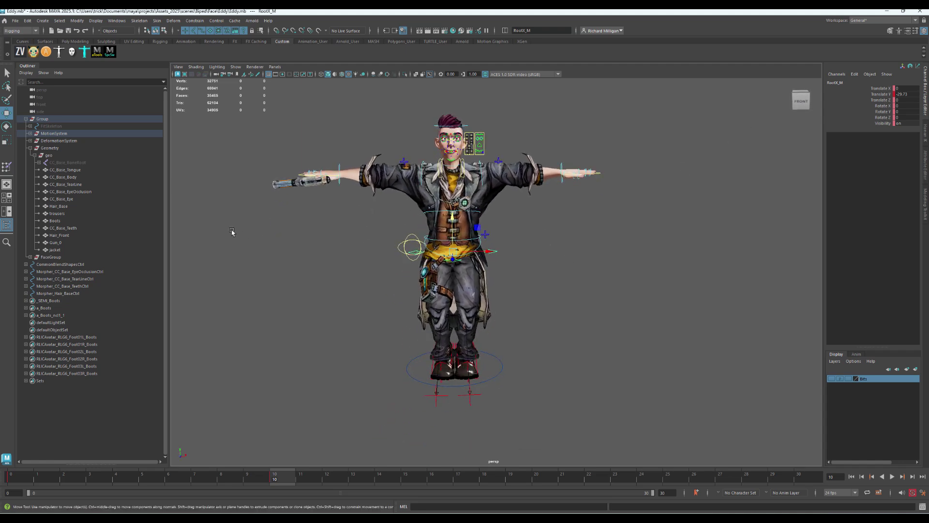
Select CC_Base_BoneRoot, browse its expanded skeleton, then collapse the joint tree
left_click(53, 163)
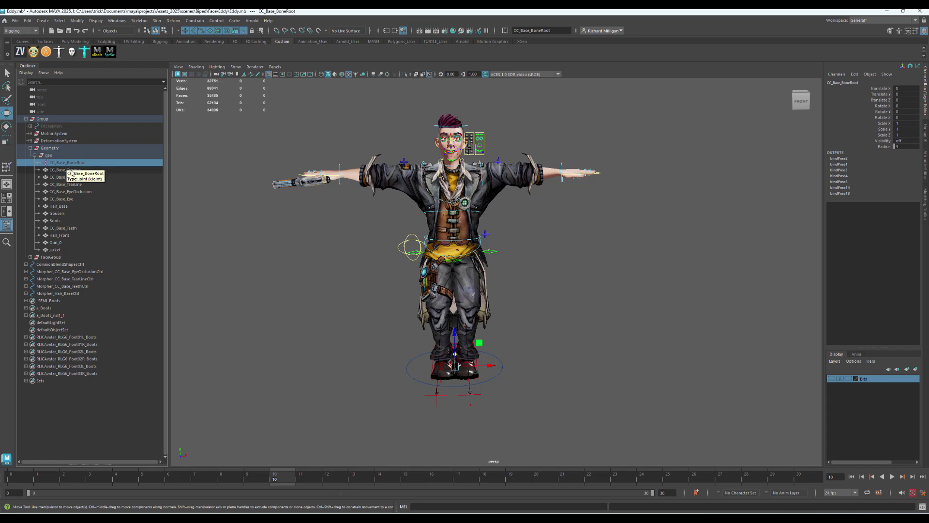
left_click(39, 163, "shift")
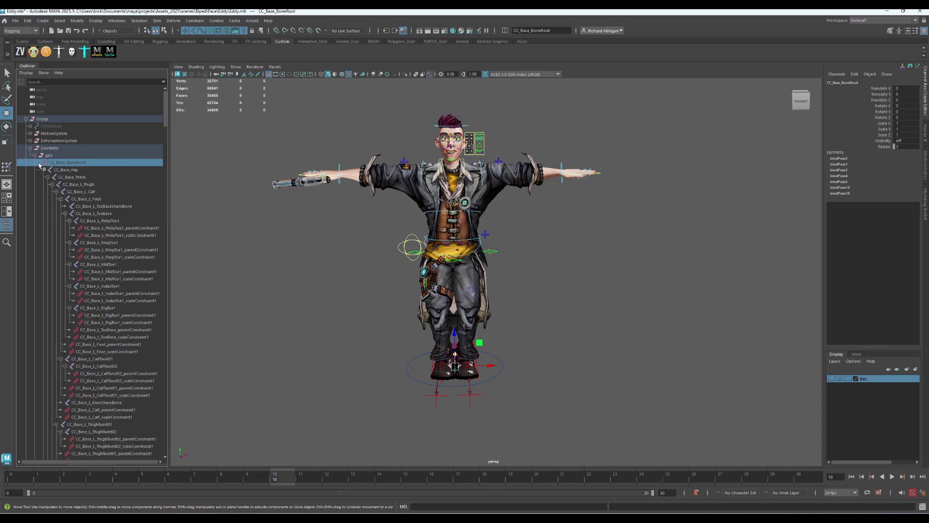
scroll(163, 194, "down", 20)
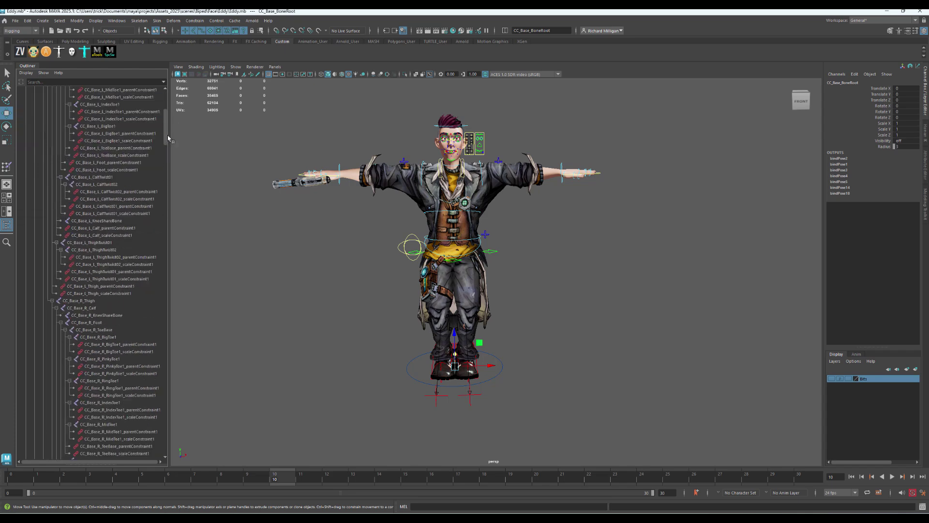
scroll(163, 284, "up", 20)
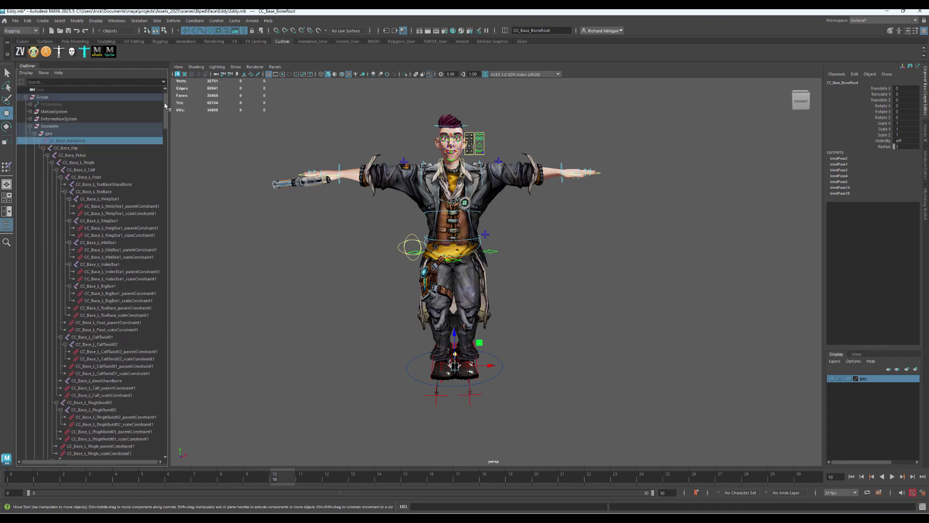
left_click(39, 163)
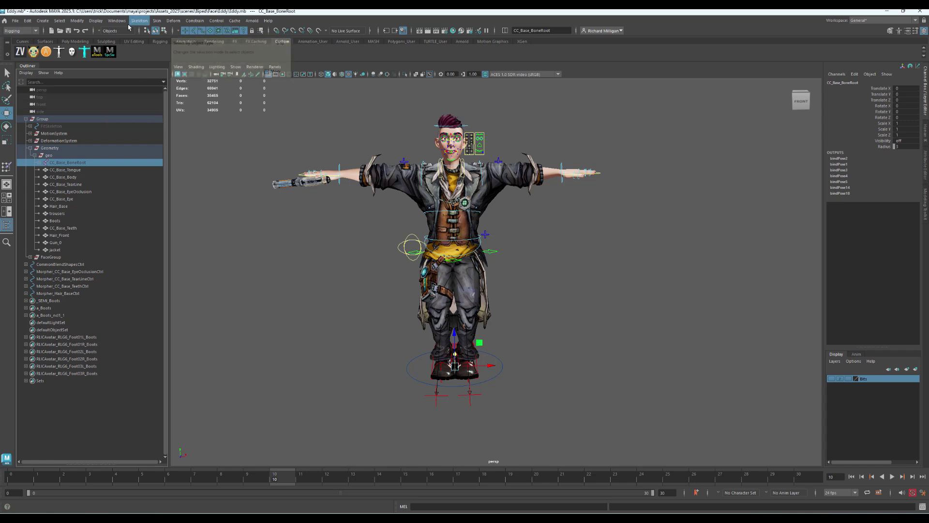
left_click(22, 30)
Switch to the Animation menu set and open the Key > Bake Simulation options
left_click(15, 54)
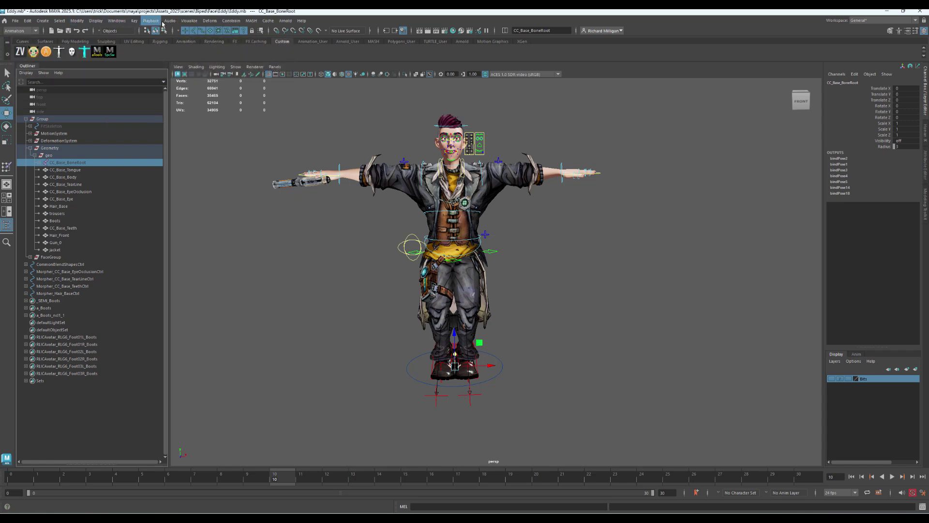
left_click(134, 21)
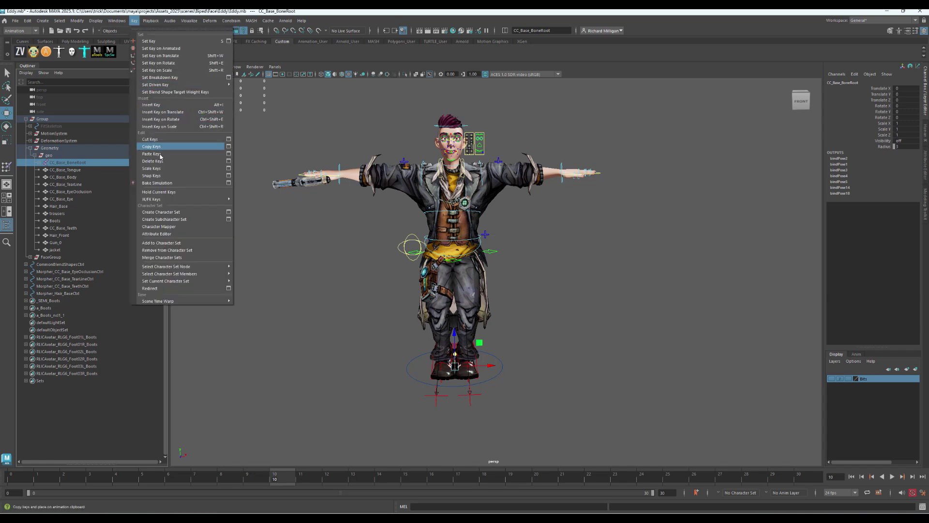
left_click(229, 183)
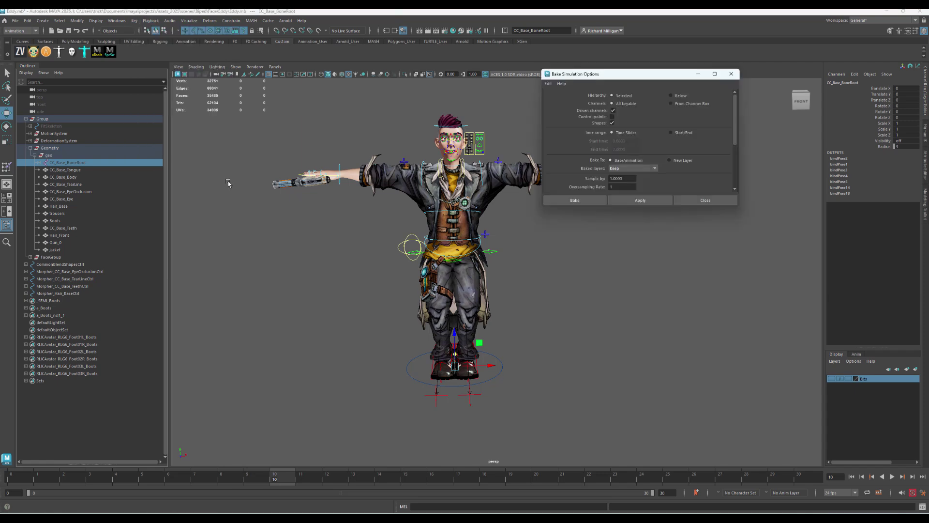
left_click_drag(579, 78, 527, 62)
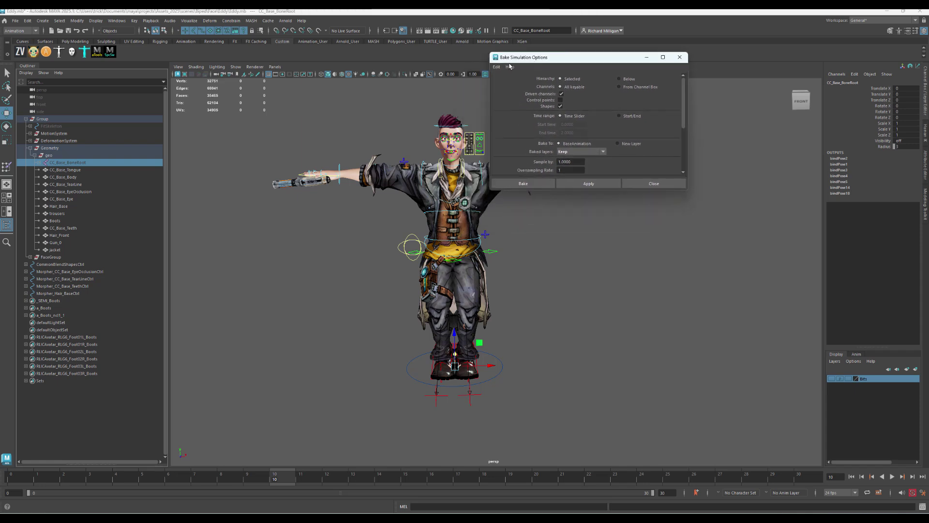
Set the bake Hierarchy option to Below and reselect CC_Base_BoneRoot in the expanded joint tree
left_click(38, 162, "shift")
left_click(38, 162)
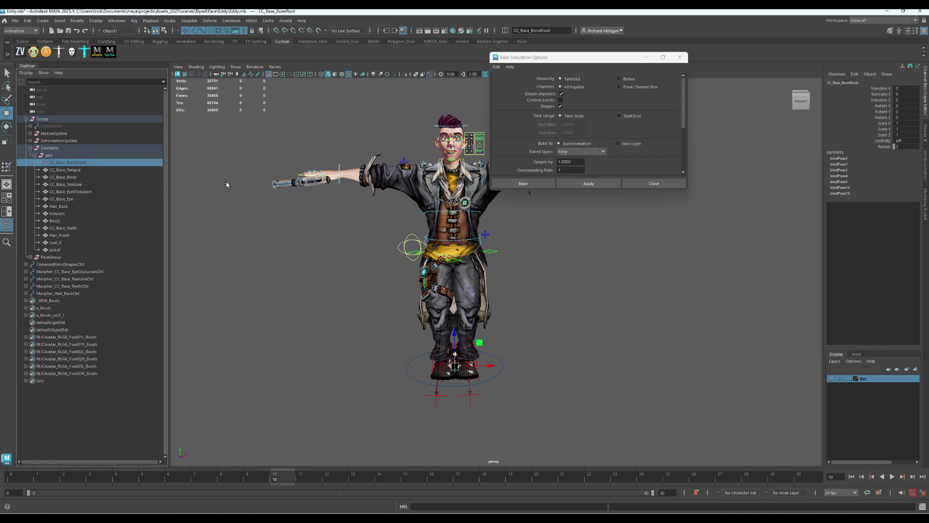
left_click(38, 163, "shift")
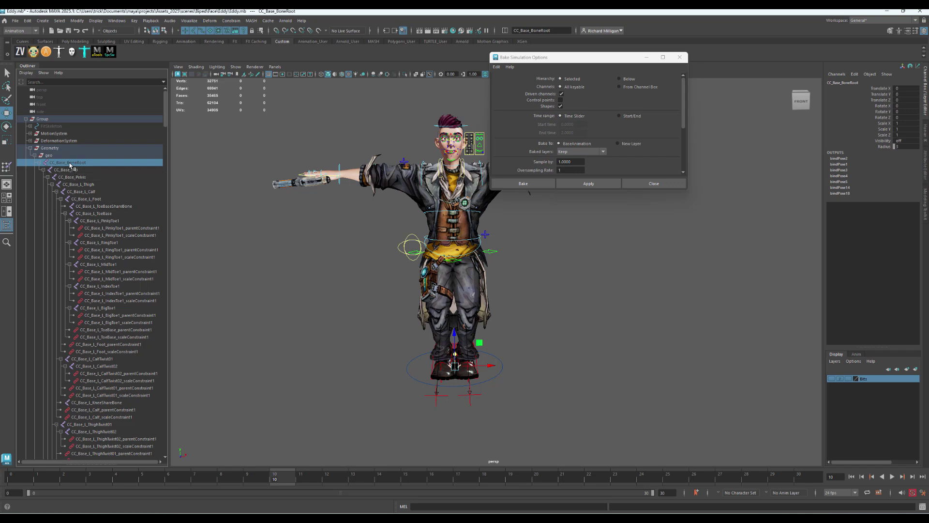
left_click(621, 78)
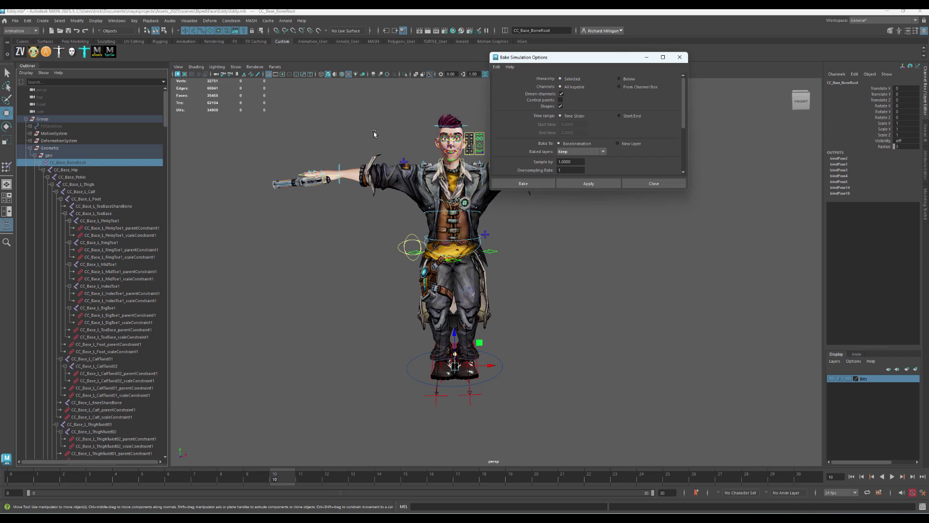
left_click(68, 170)
left_click(70, 163)
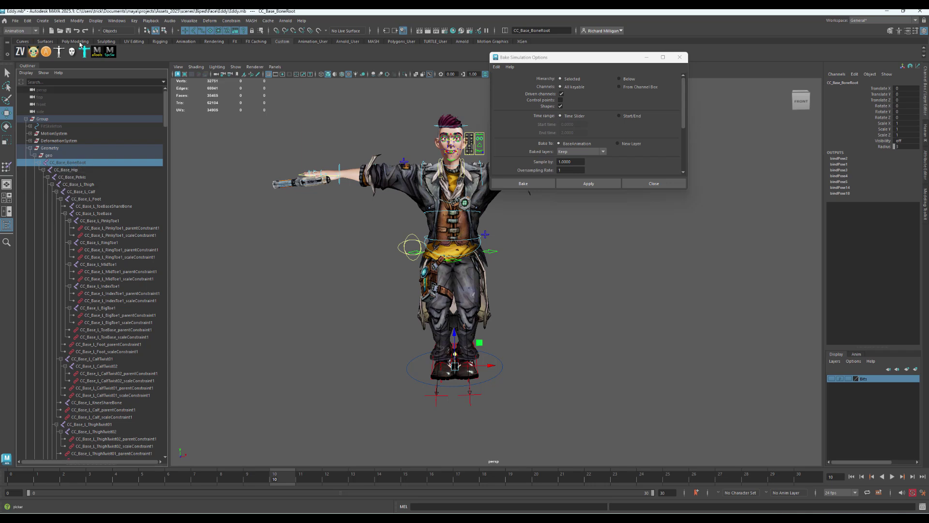
left_click(60, 21)
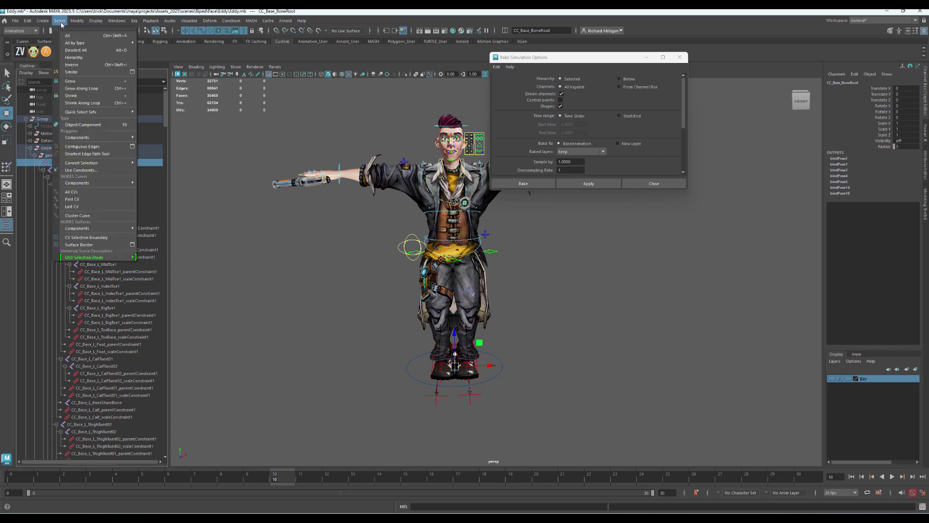
Select the whole CC_Base_BoneRoot hierarchy and bake the animation onto its joints
left_click(69, 58)
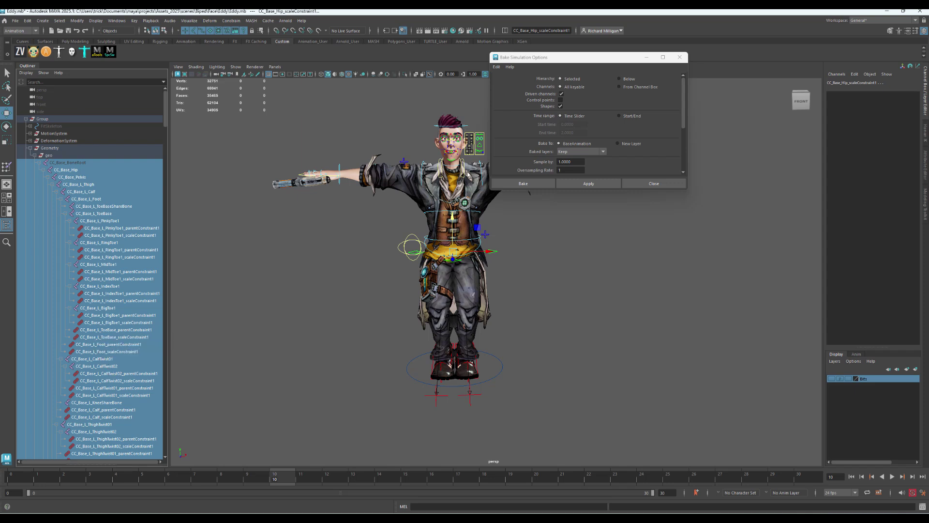
left_click(524, 184)
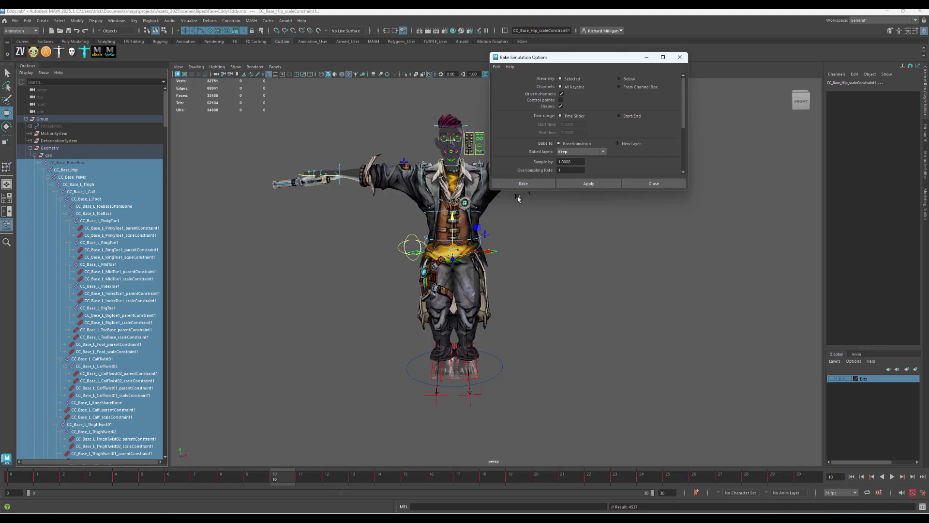
left_click(72, 183)
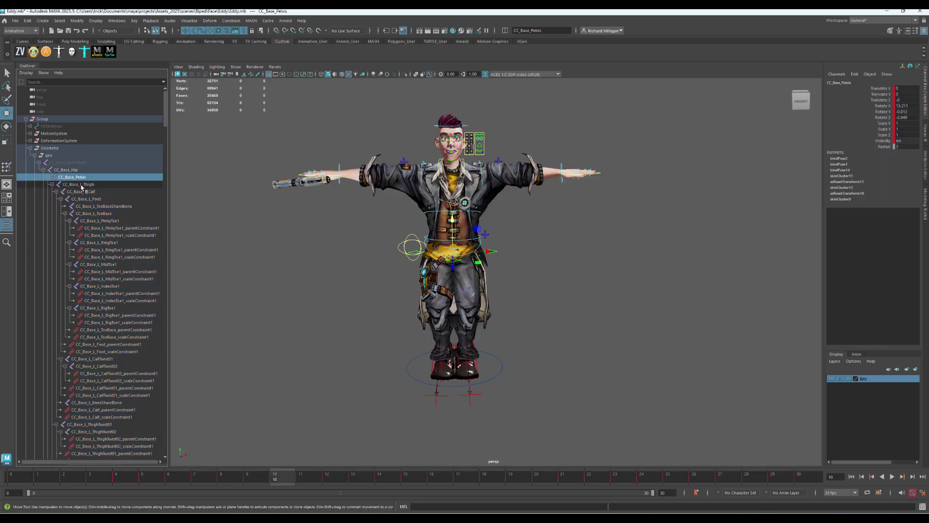
Check the baked left calf, foot and toe joints, then play the animation back
left_click(85, 193)
left_click(87, 198)
left_click(103, 206)
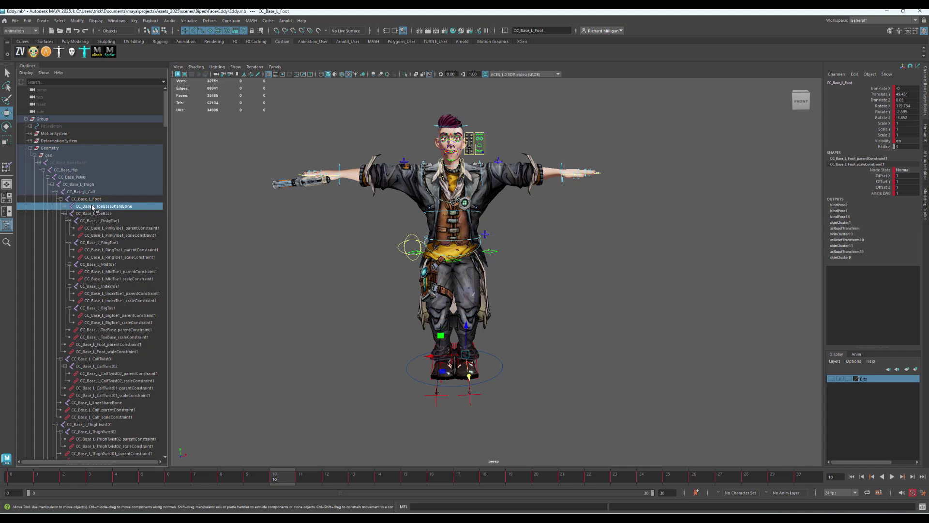
left_click_drag(88, 481, 348, 476, "shift")
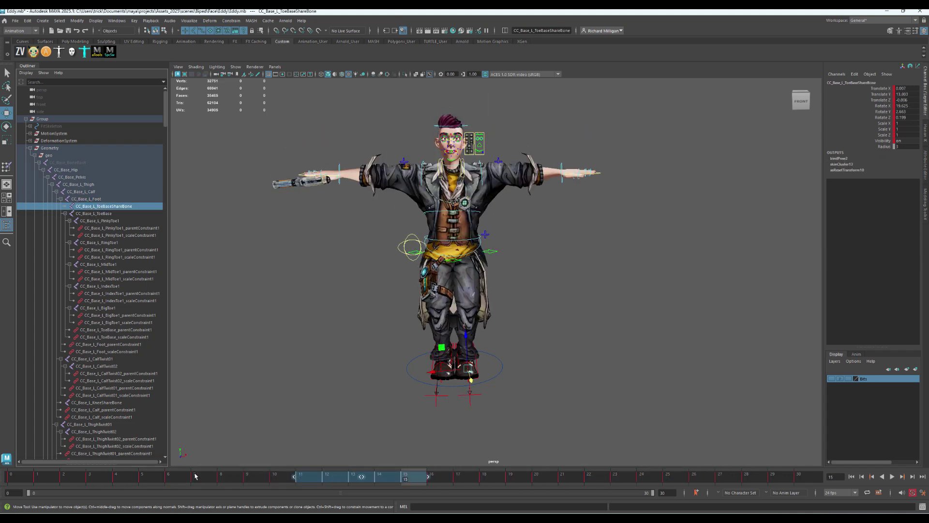
left_click(11, 476)
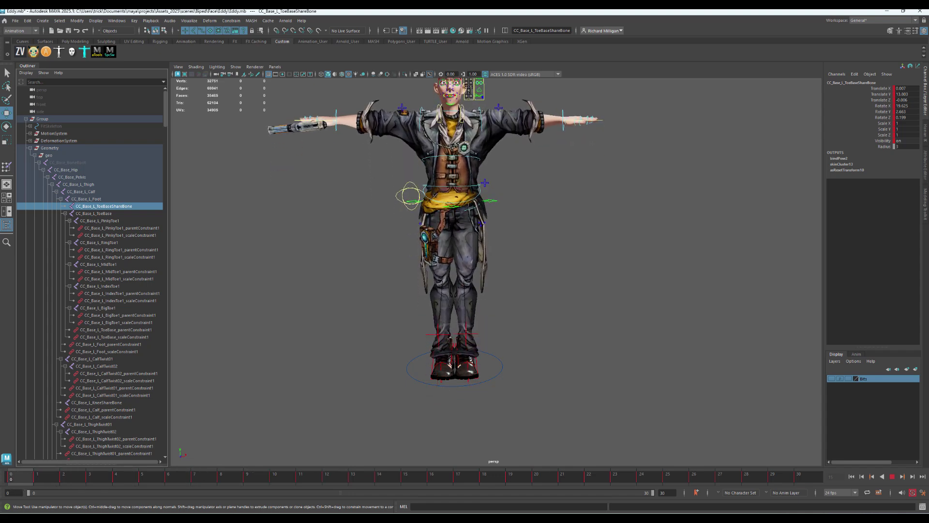
key("Escape")
Reframe the whole character and collapse the CC_Base_BoneRoot joint tree
left_click_drag(506, 267, 535, 275, "alt")
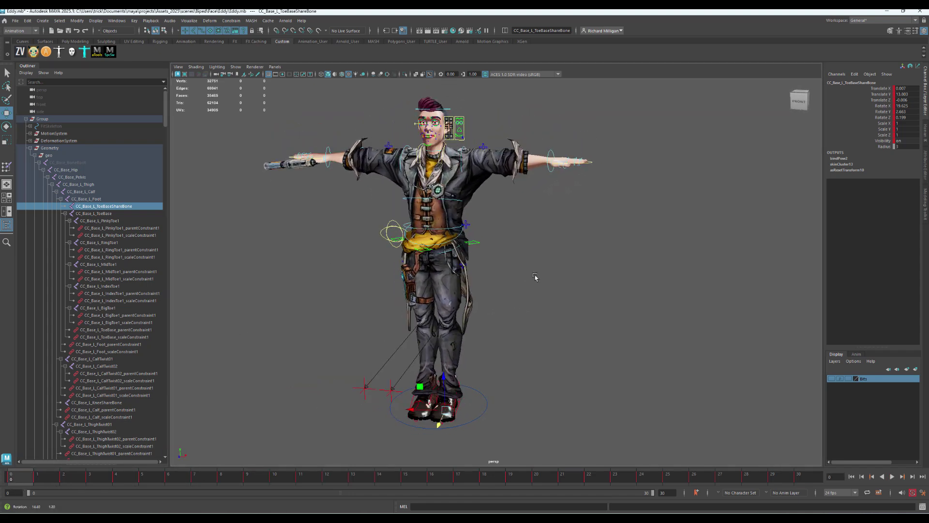
left_click(71, 163)
left_click(41, 164)
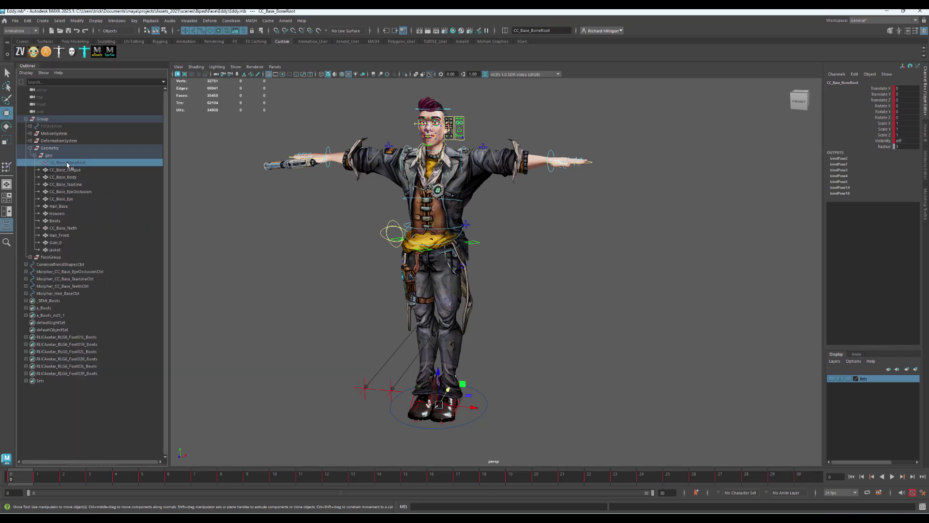
Unparent CC_Base_BoneRoot to the scene top level and scrub the animation back to frame 0
left_click_drag(68, 164, 96, 399)
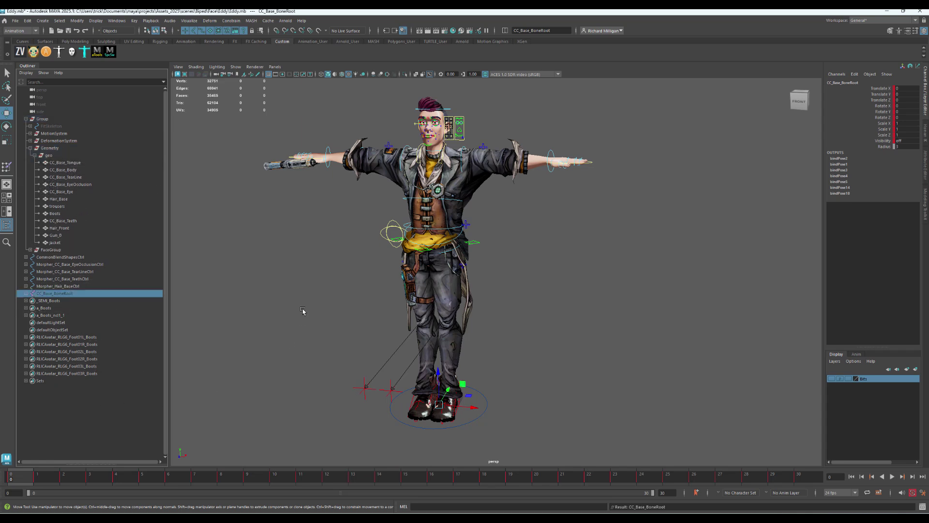
left_click_drag(523, 289, 388, 348, "alt")
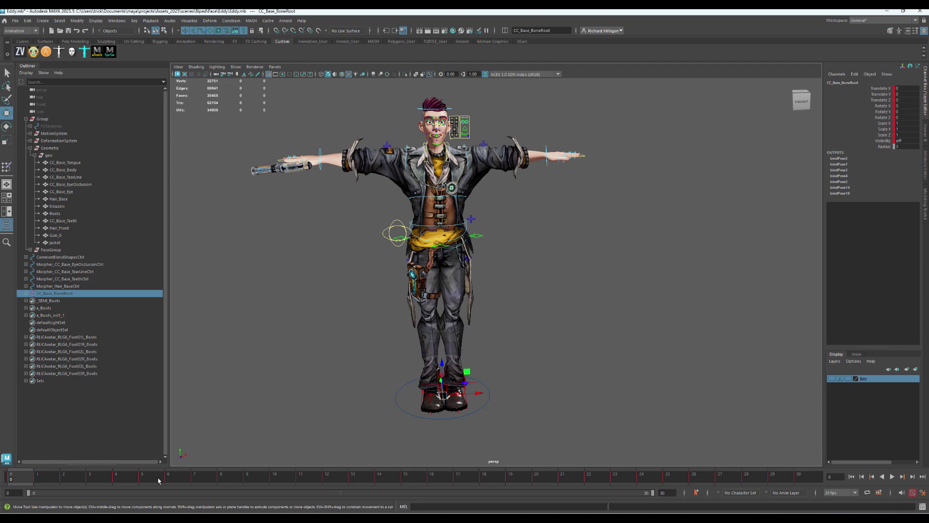
left_click_drag(158, 481, 10, 481)
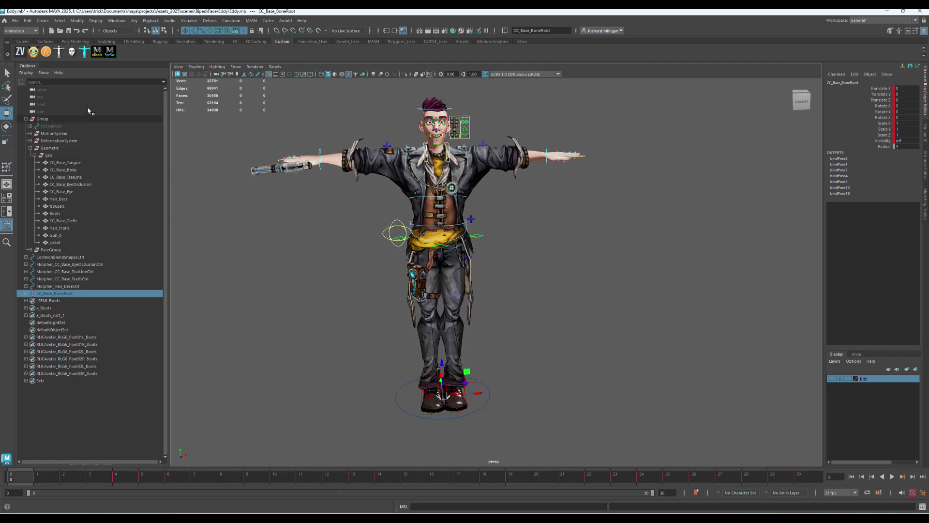
left_click(318, 154)
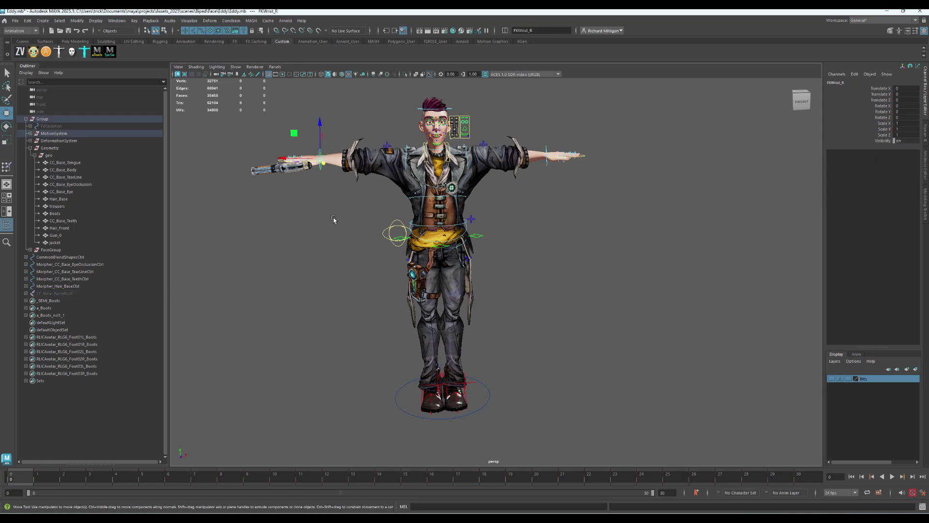
mouse_move(294, 133)
left_mouse_down()
mouse_move(310, 160)
mouse_move(271, 162)
mouse_move(289, 130)
left_mouse_up()
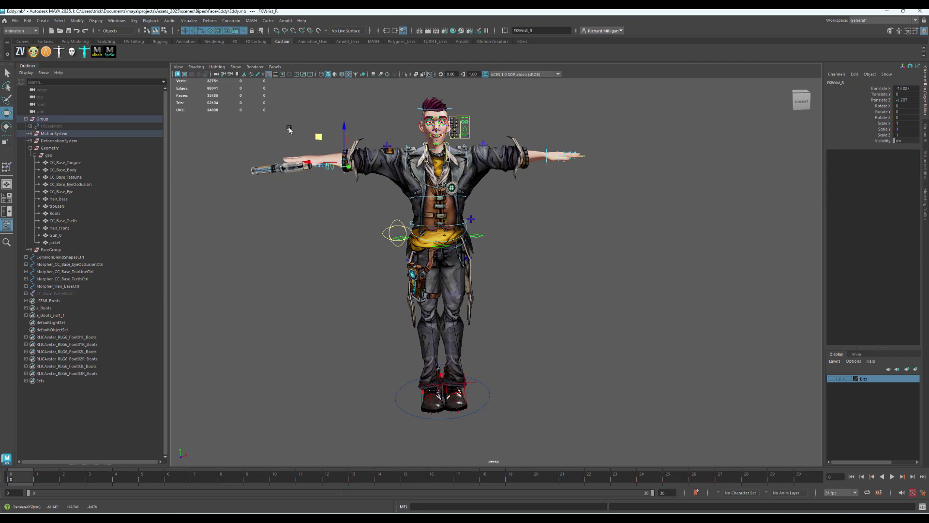
key("ctrl+z")
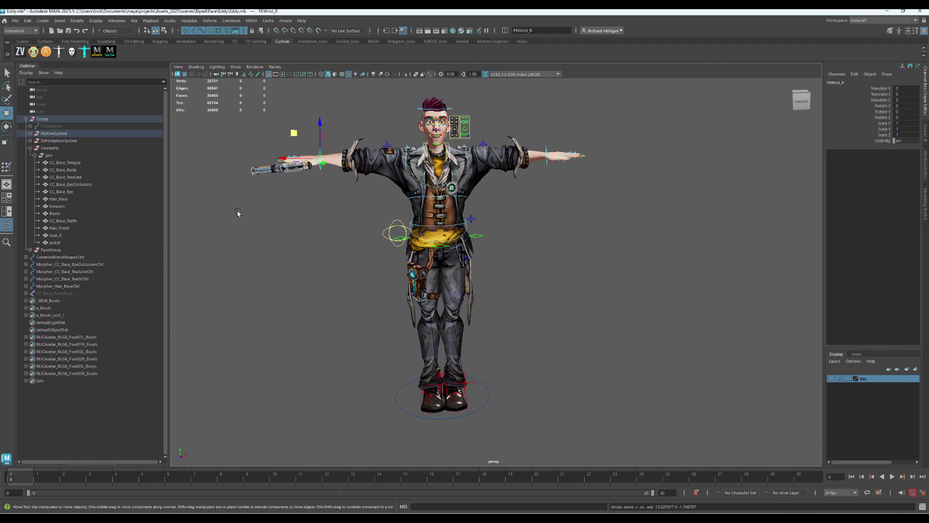
Select the geo group and fold away its child meshes
left_click(51, 156)
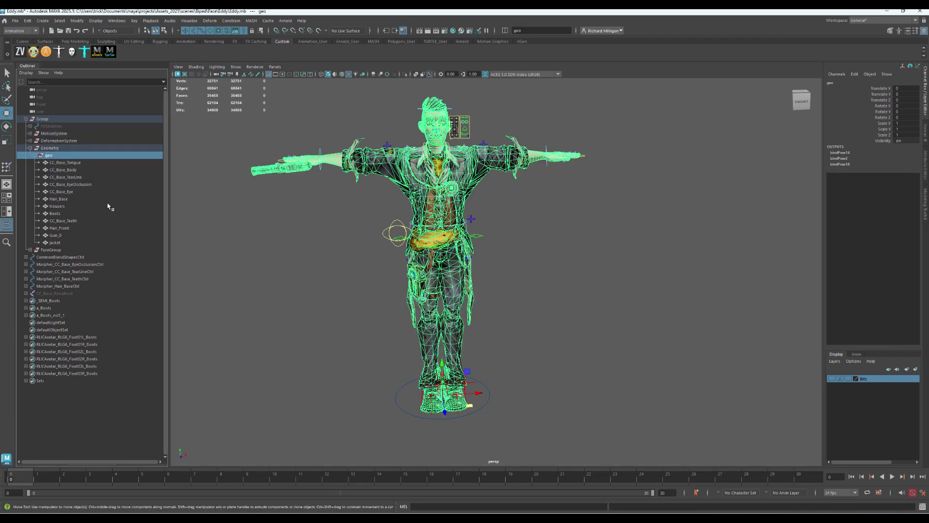
left_click(30, 148)
left_click(30, 148)
left_click(35, 158)
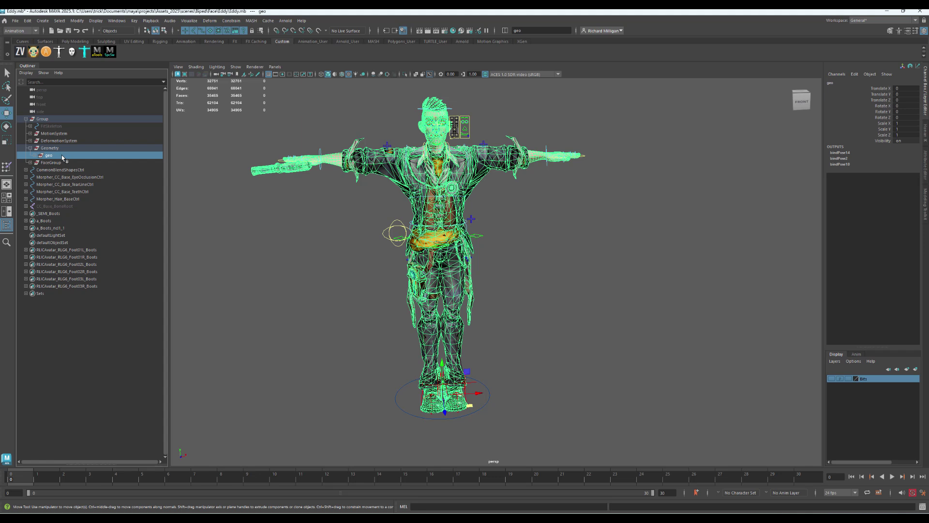
Click through FaceGroup, DeformationSystem and MotionSystem, reselect geo, then pick CC_Base_BoneRoot
left_click(45, 164)
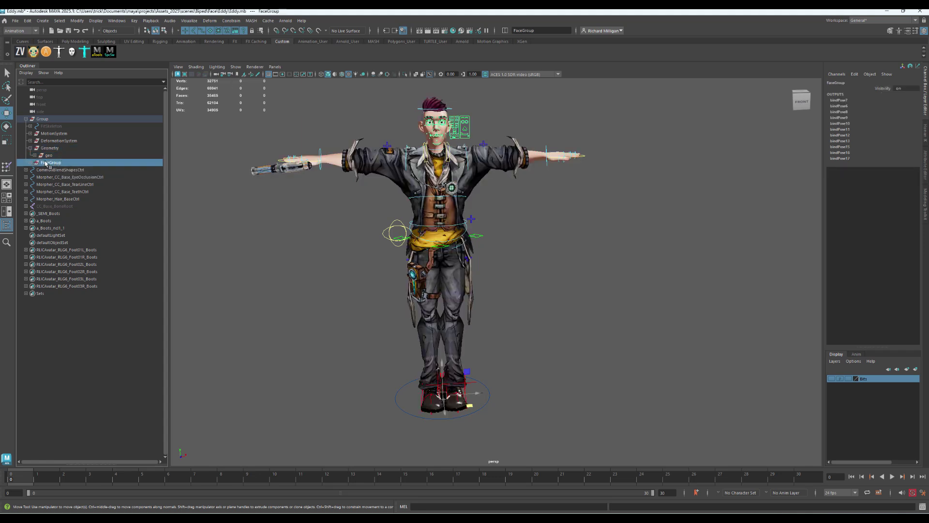
left_click(55, 140)
left_click(51, 134)
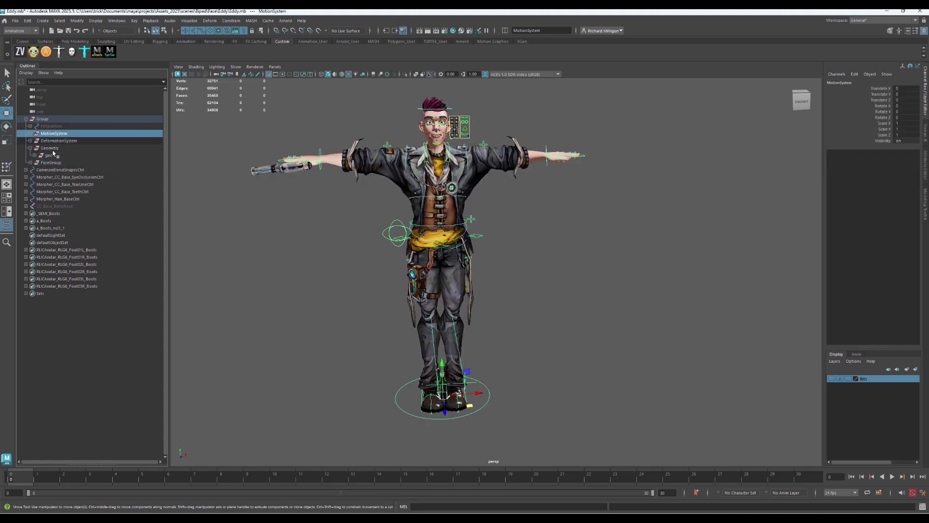
left_click(50, 155)
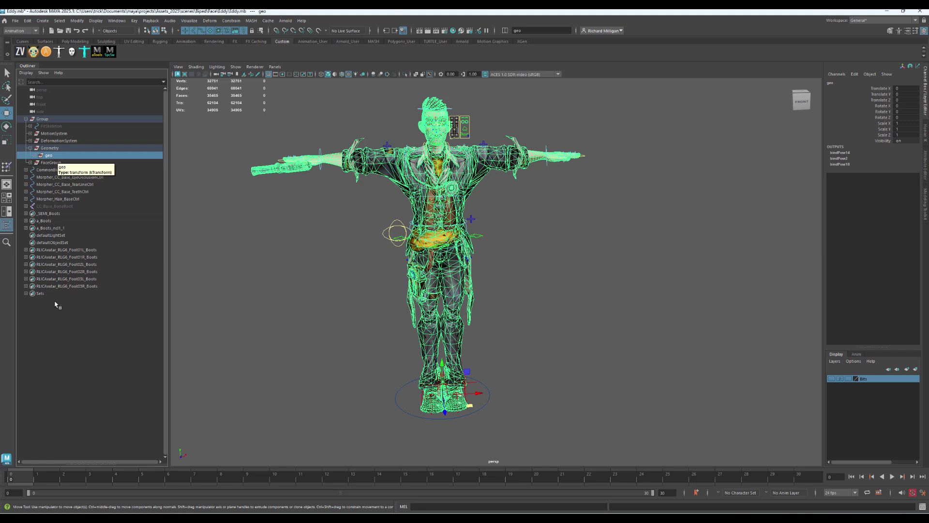
left_click(64, 206)
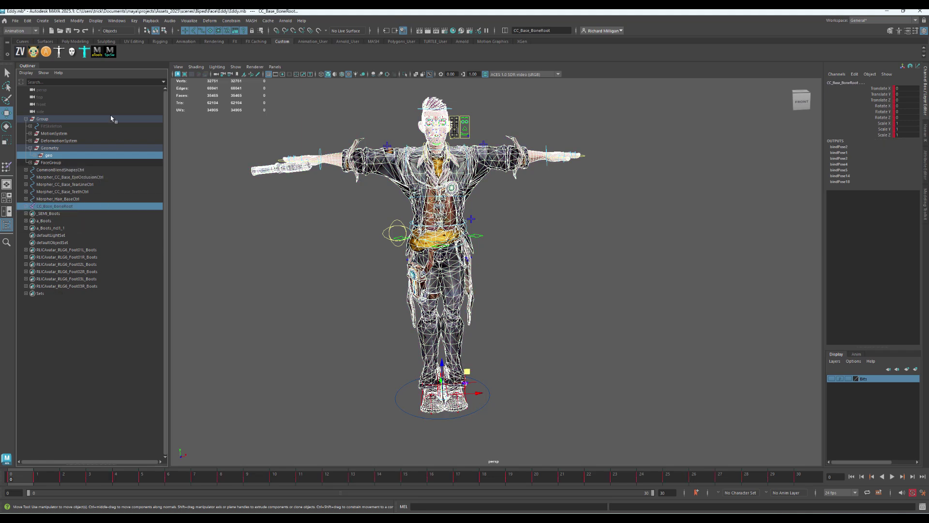
Use Select > Hierarchy to select every joint below CC_Base_BoneRoot
left_click(60, 21)
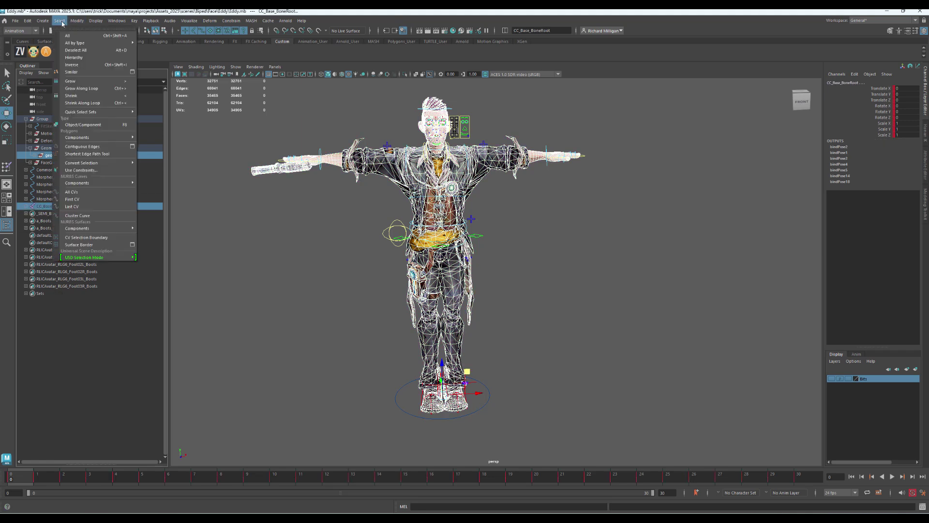
left_click(73, 57)
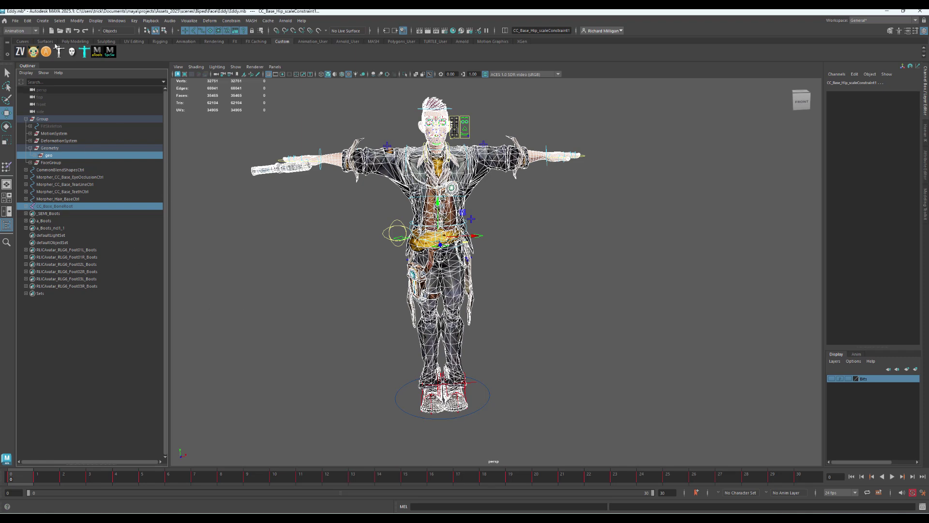
left_click(15, 22)
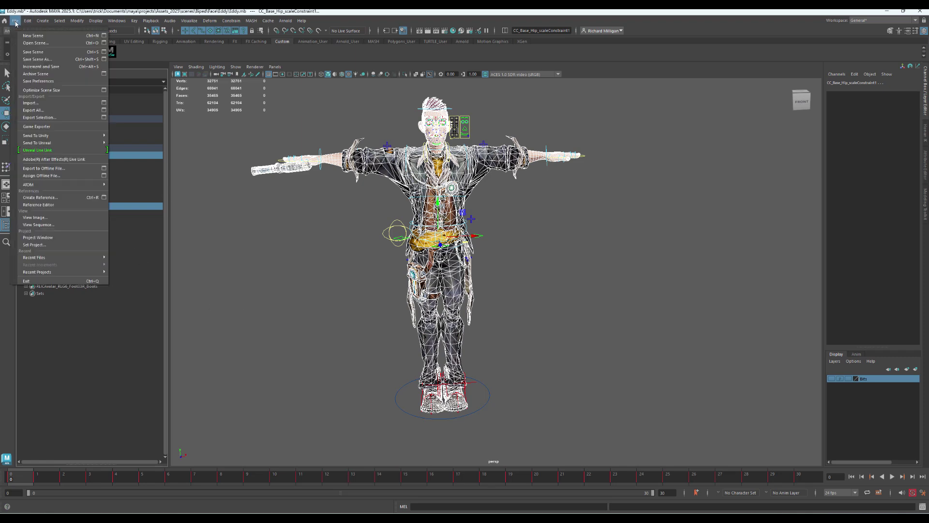
Open the Game Exporter, move it off the character and stay on the Model tab
left_click(48, 127)
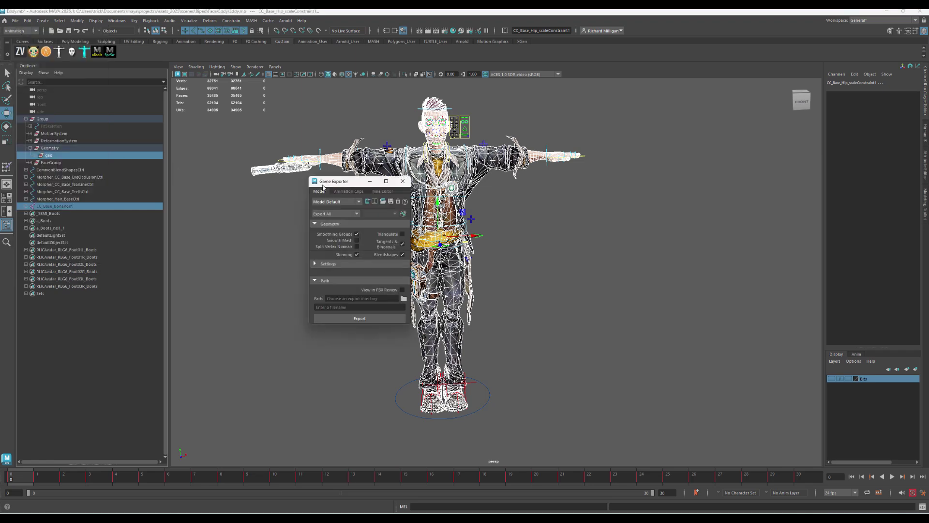
left_click_drag(323, 187, 225, 215)
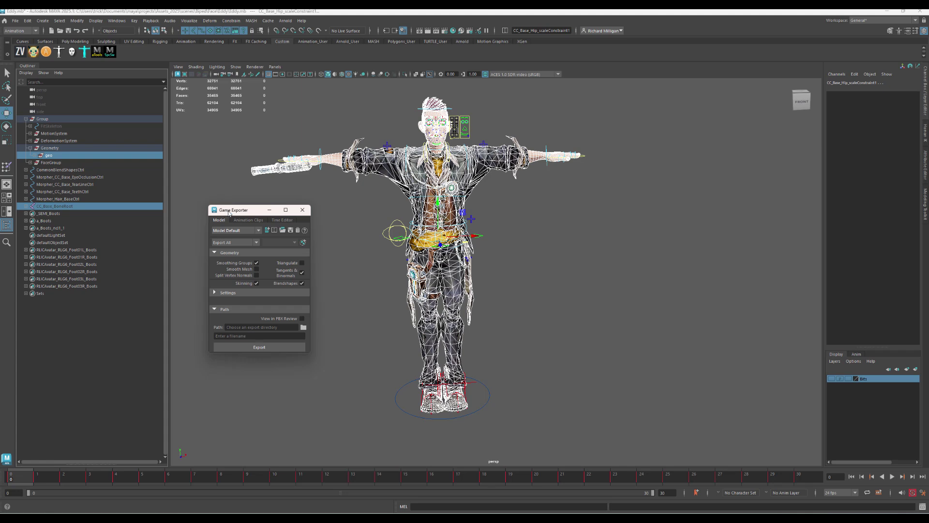
left_click_drag(229, 213, 223, 208)
left_click(239, 215)
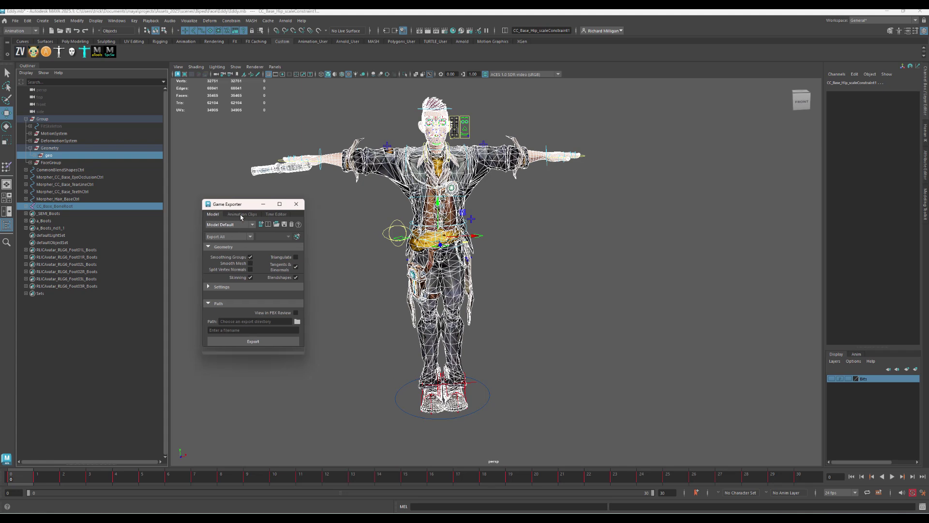
left_click(214, 214)
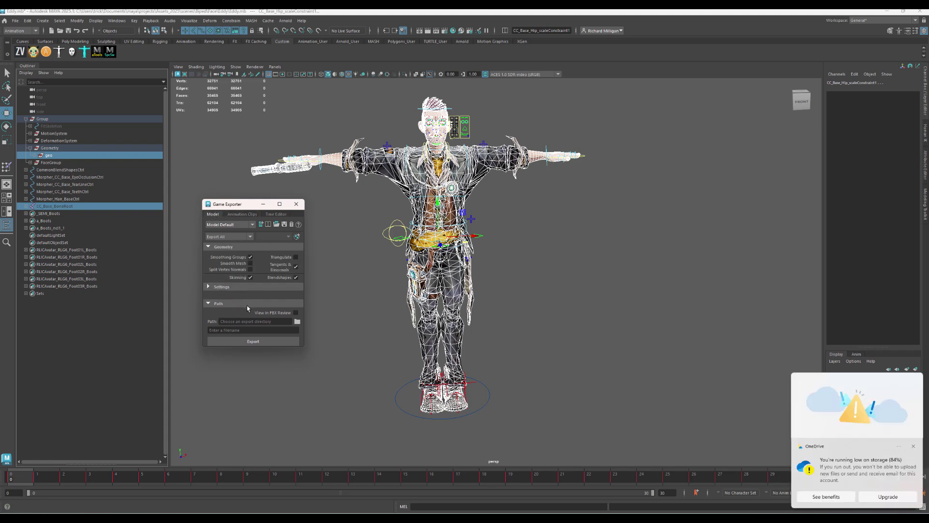
left_click(914, 446)
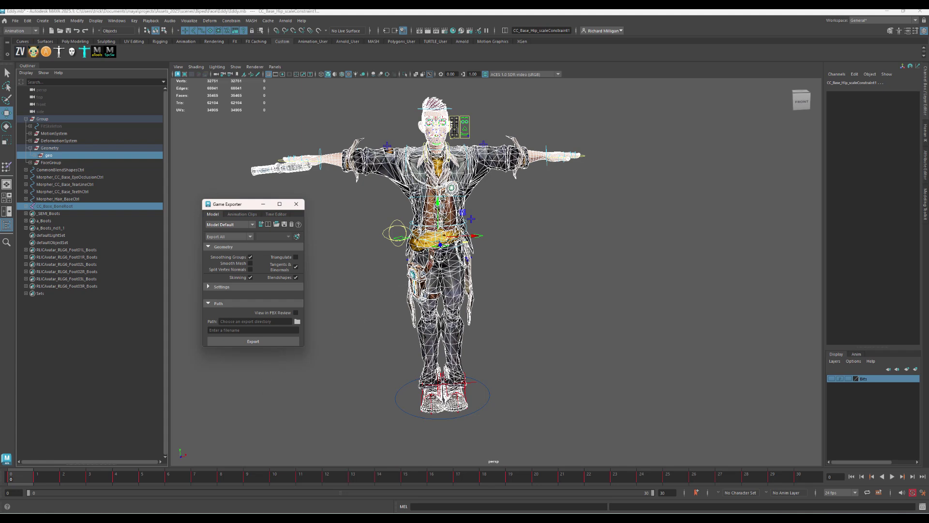
Set the exporter to Export Selection and bring up the Path folder chooser
left_click(220, 237)
left_click(223, 253)
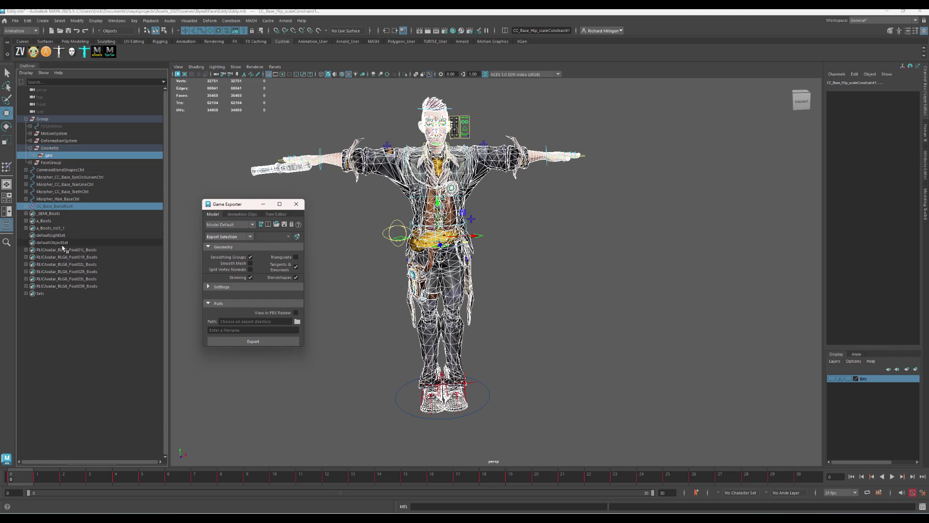
left_click(298, 321)
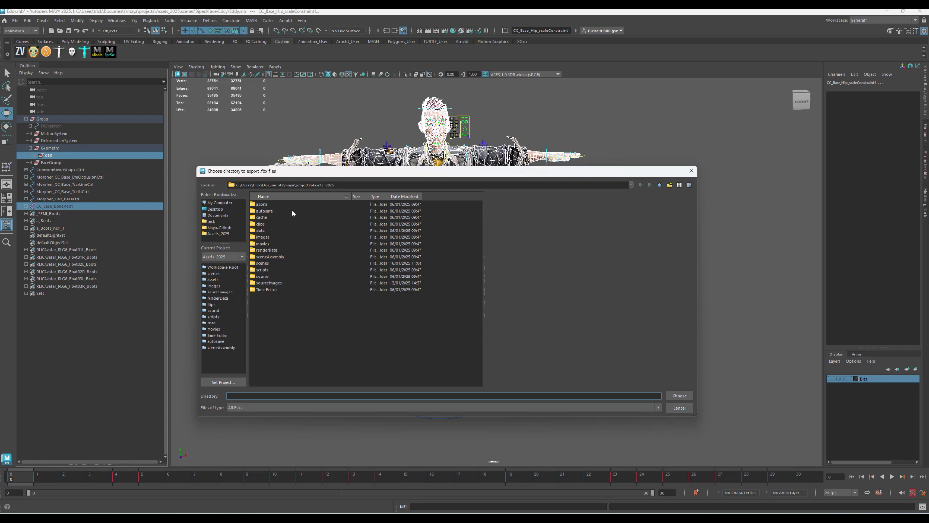
Choose the project's scenes folder as the Game Exporter path
double_click(263, 263)
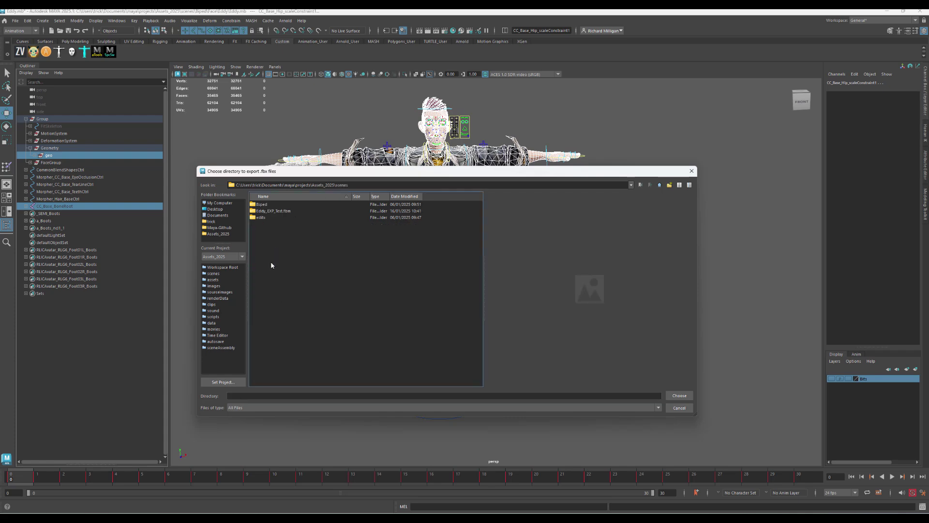
left_click(679, 395)
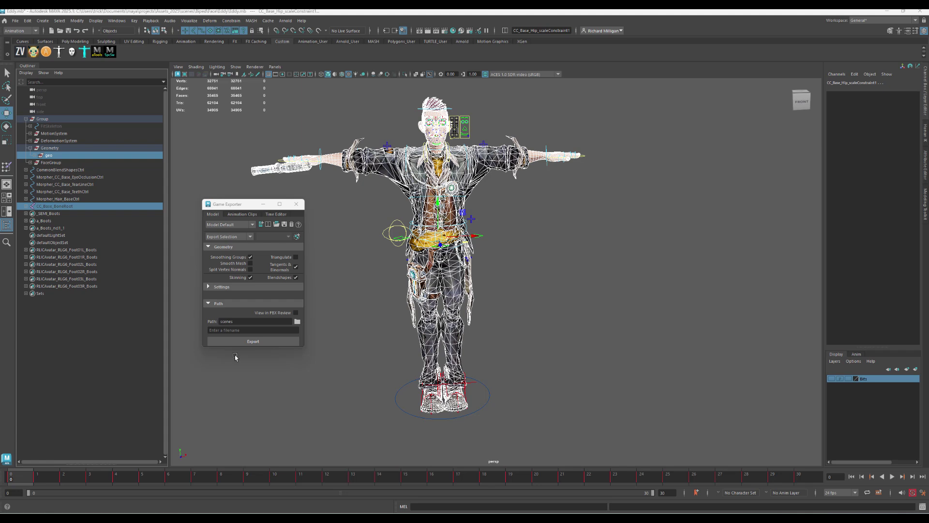
Export the selection as Eddy_EXP_Test.fbx, replacing the older file, and acknowledge the success message
left_click(262, 330)
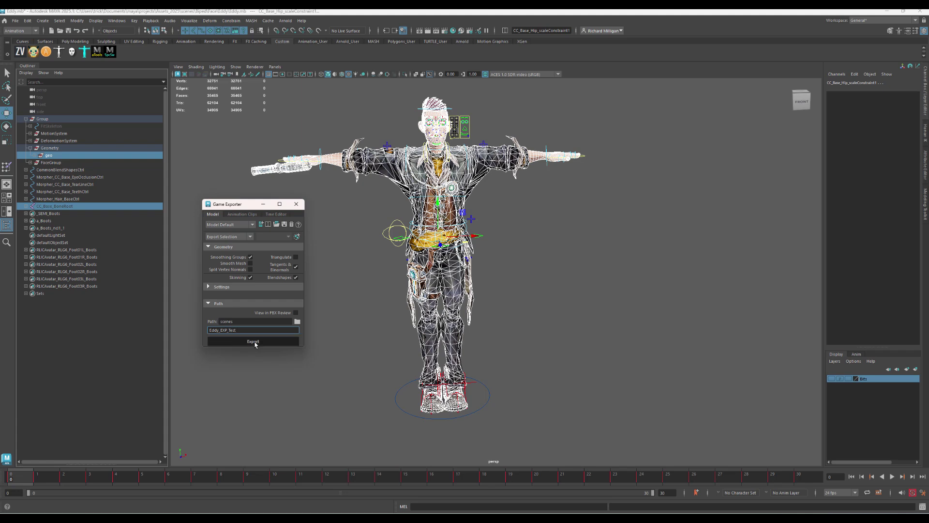
left_click(253, 341)
left_click(234, 284)
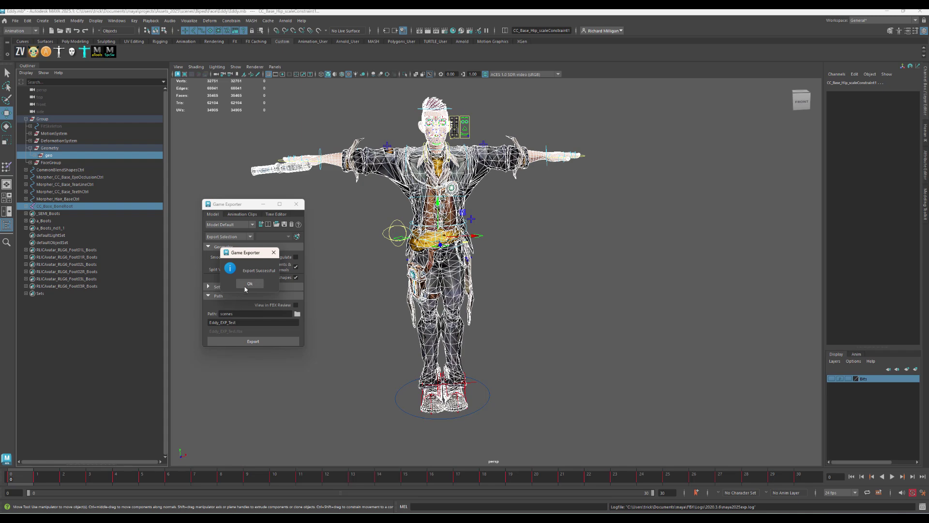
left_click(245, 287)
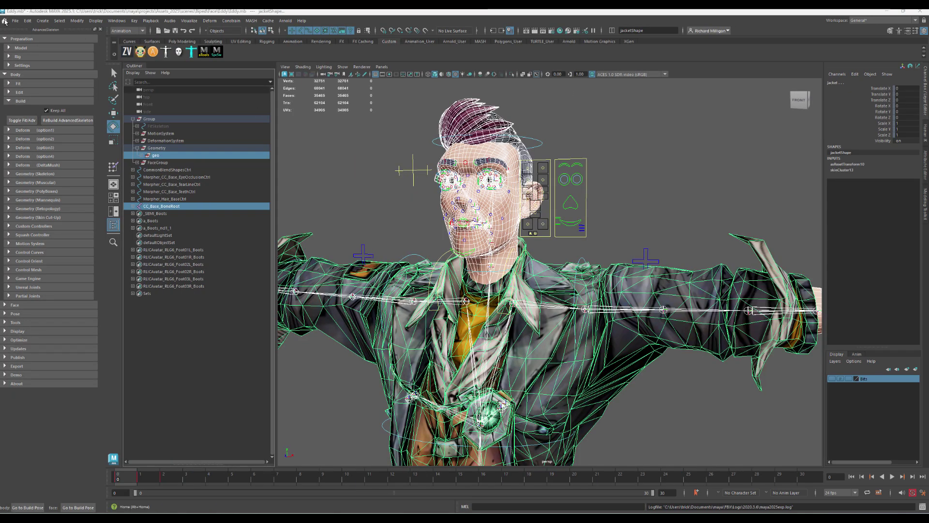
Replace the Eddy.mb rig with a new empty untitled scene, answering the current-scene prompt
left_click(16, 21)
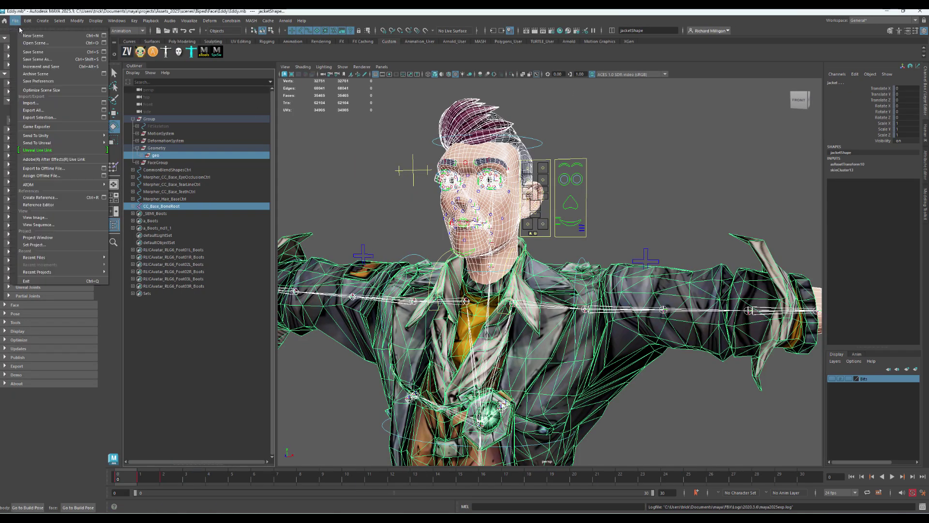
left_click(30, 36)
left_click(462, 271)
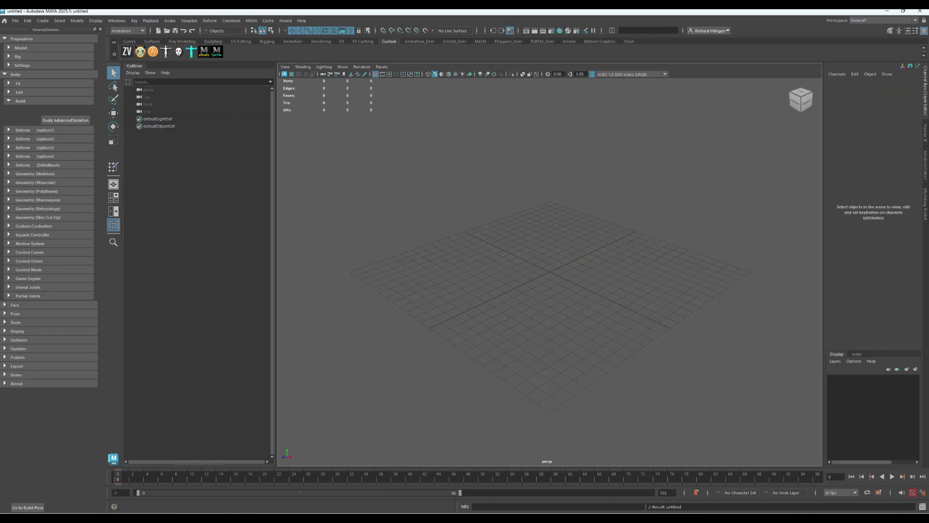
Import Eddy_EXP_Test.fbx into the scene, close the warnings, and frame the character from the front
left_click_drag(442, 226, 478, 249)
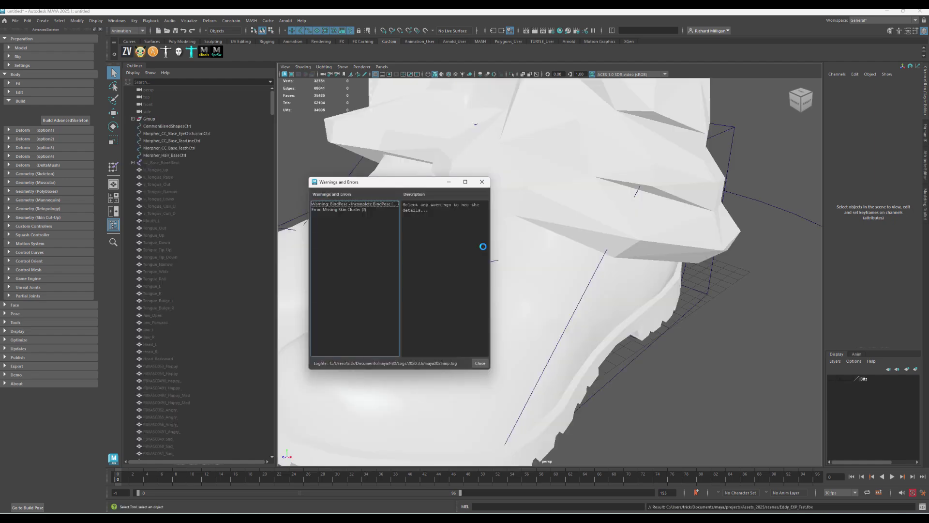
left_click(482, 182)
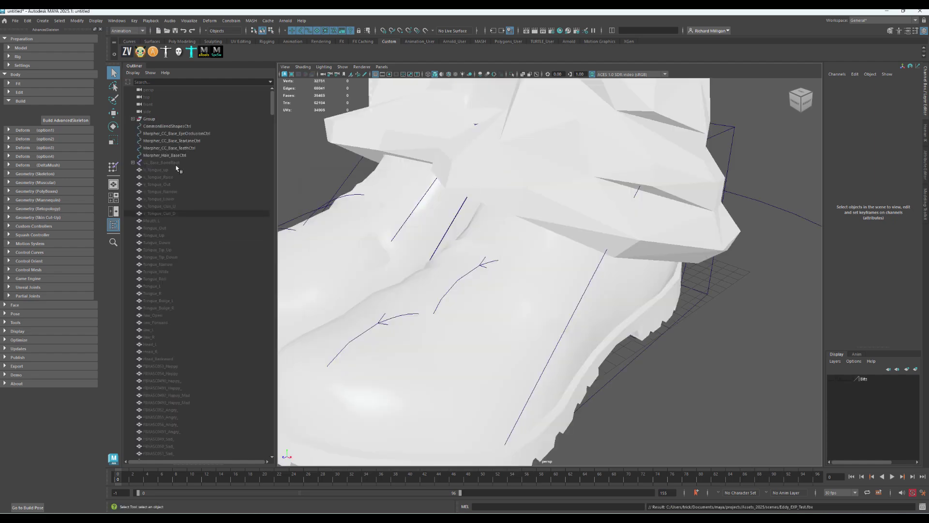
left_click(150, 119)
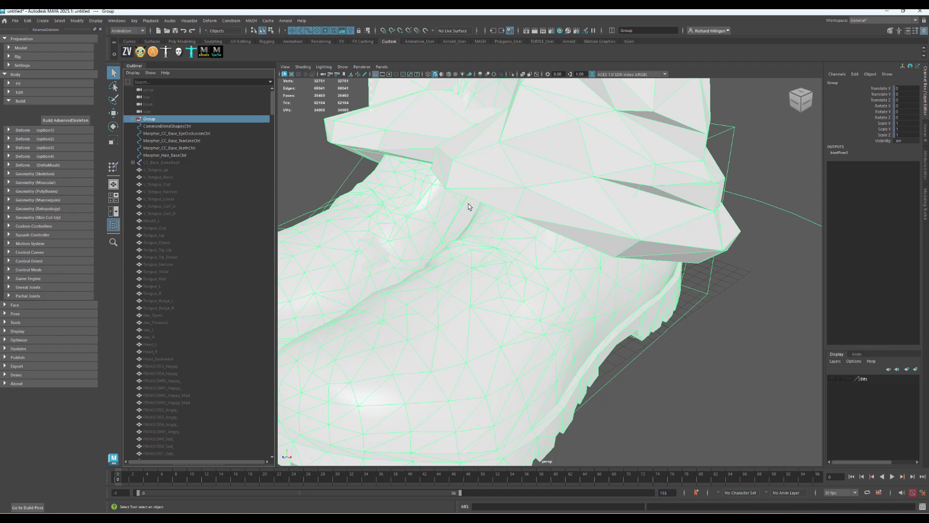
key("f")
left_click(495, 267)
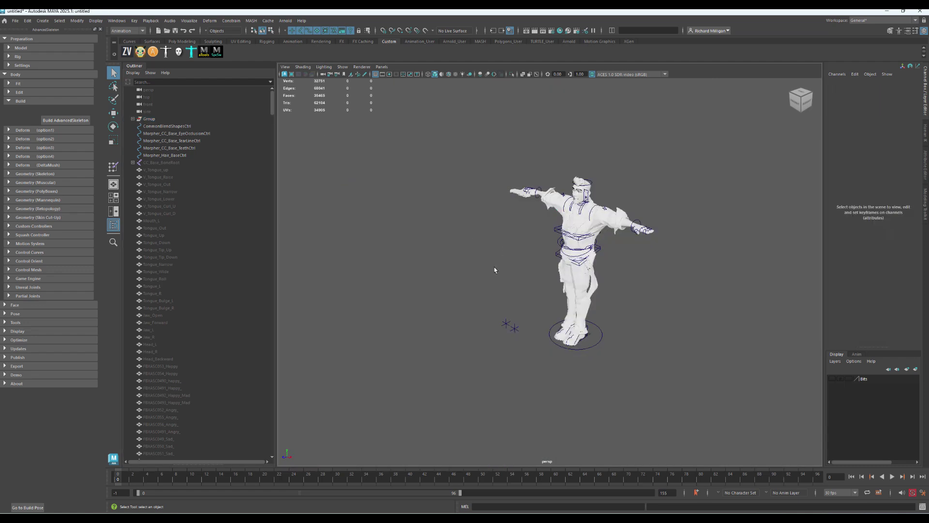
scroll(495, 266, "up", 6)
left_click_drag(425, 264, 460, 400, "alt")
middle_click_drag(460, 400, 460, 373, "alt")
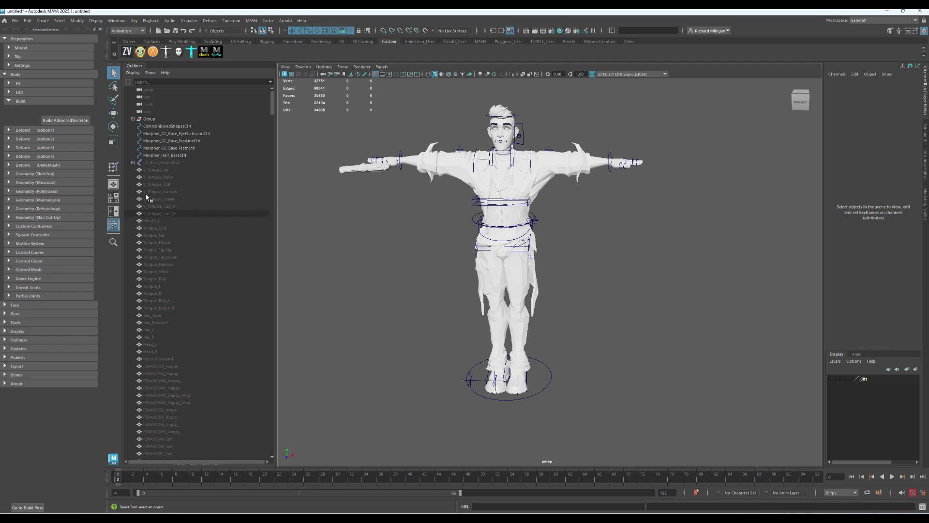
Test-rotate the CC_Base_Hip and CC_Base_L_Thigh joints, undoing each rotation
left_click(153, 163)
left_click(134, 162)
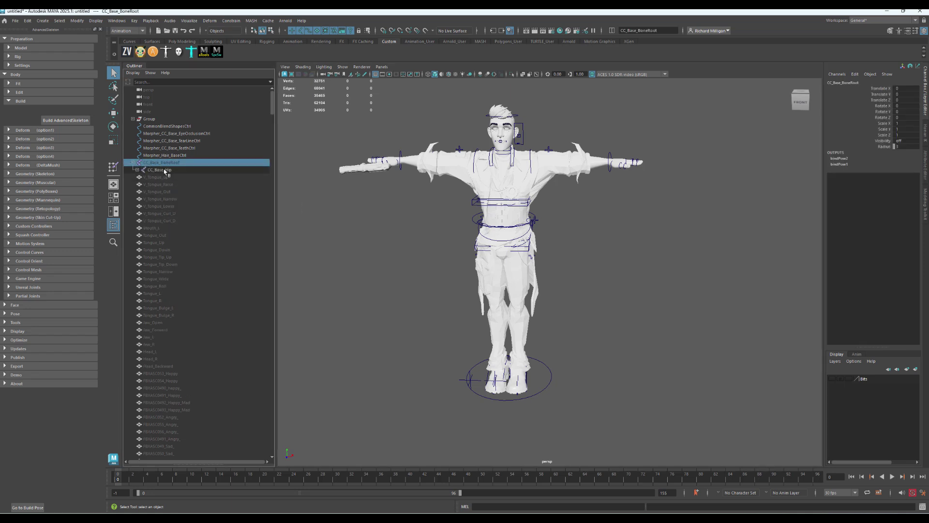
left_click(159, 170)
key("e")
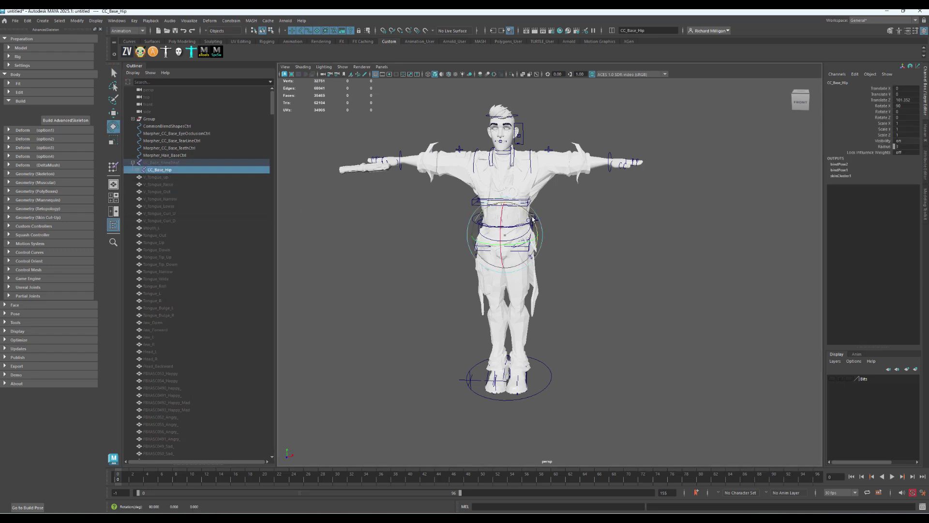
mouse_move(532, 222)
left_mouse_down()
mouse_move(514, 217)
mouse_move(531, 222)
left_mouse_up()
key("ctrl+z")
key("ctrl+z")
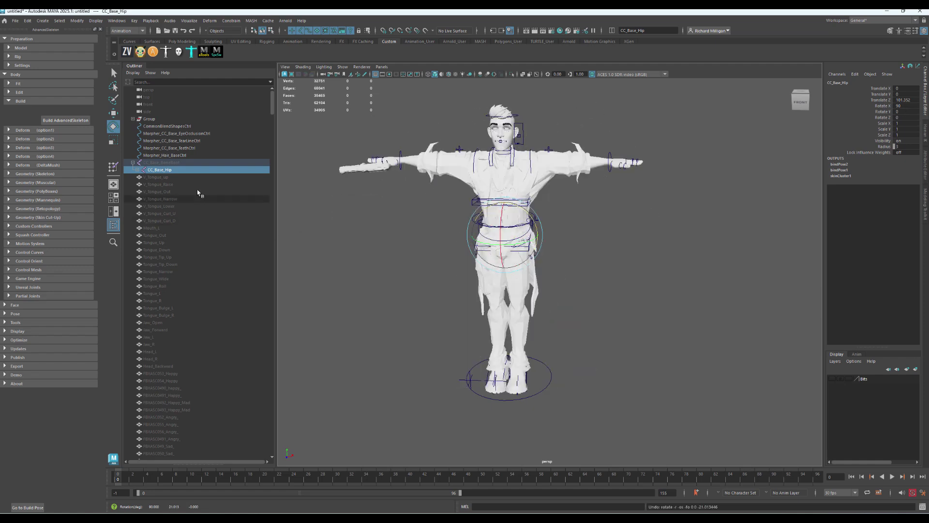
left_click(137, 169, "shift")
left_click(172, 185)
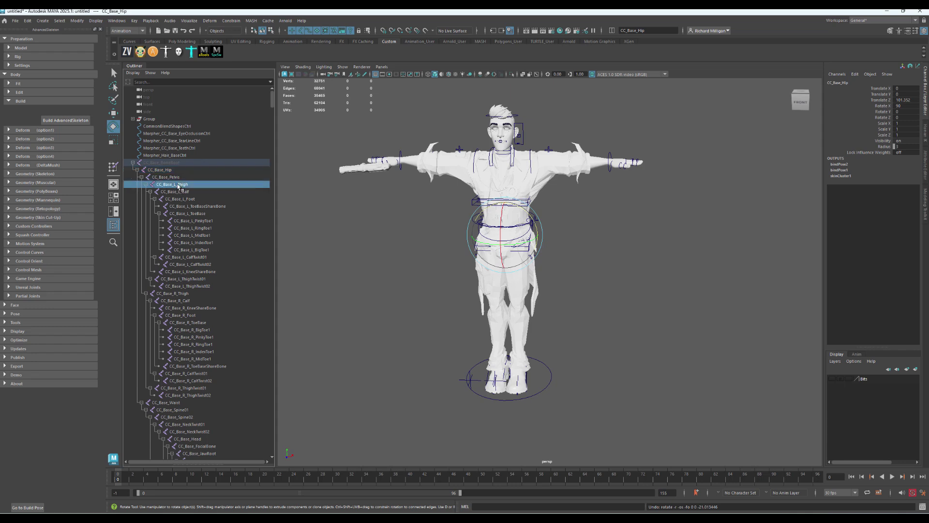
mouse_move(544, 220)
left_mouse_down()
mouse_move(533, 232)
mouse_move(528, 227)
left_mouse_up()
key("ctrl+z")
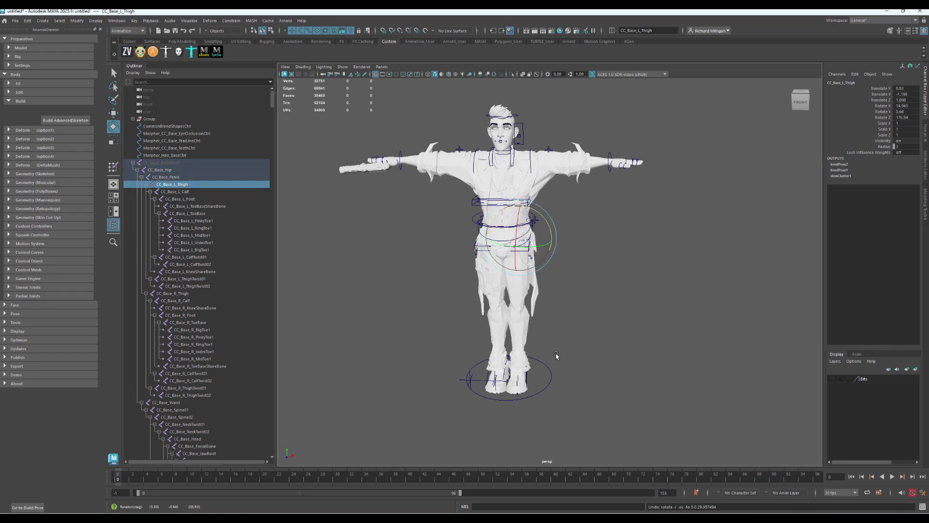
Delete the five blend-shape controls and the facial shape targets from V_Tongue_up to OverBite
left_click(133, 162)
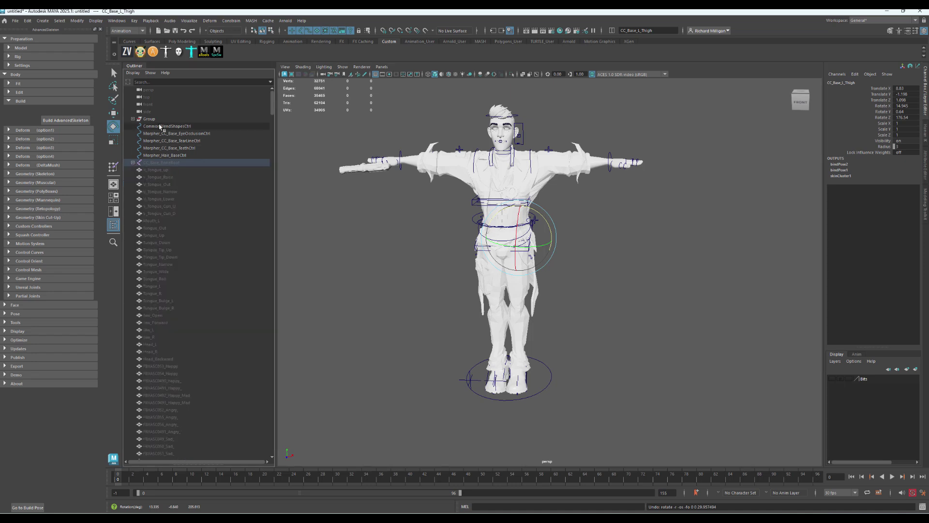
left_click(165, 127)
left_click(169, 155, "shift")
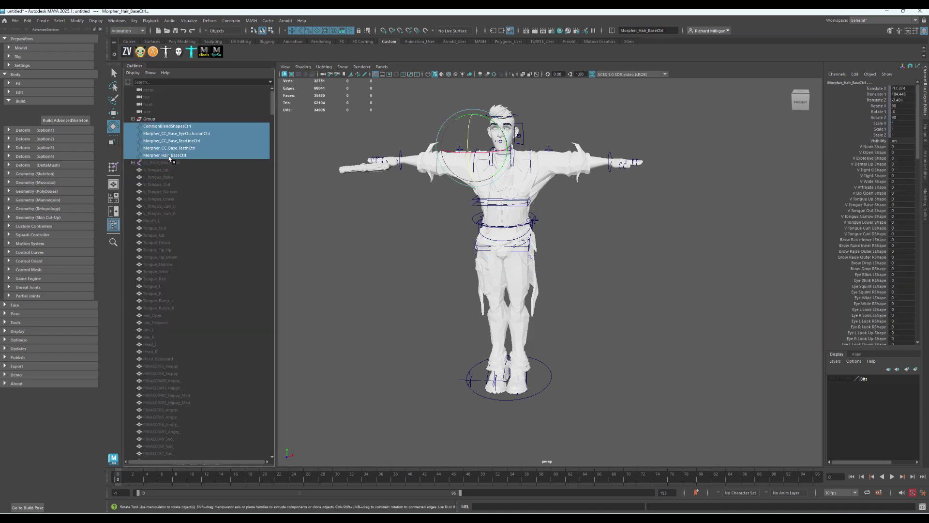
key("Delete")
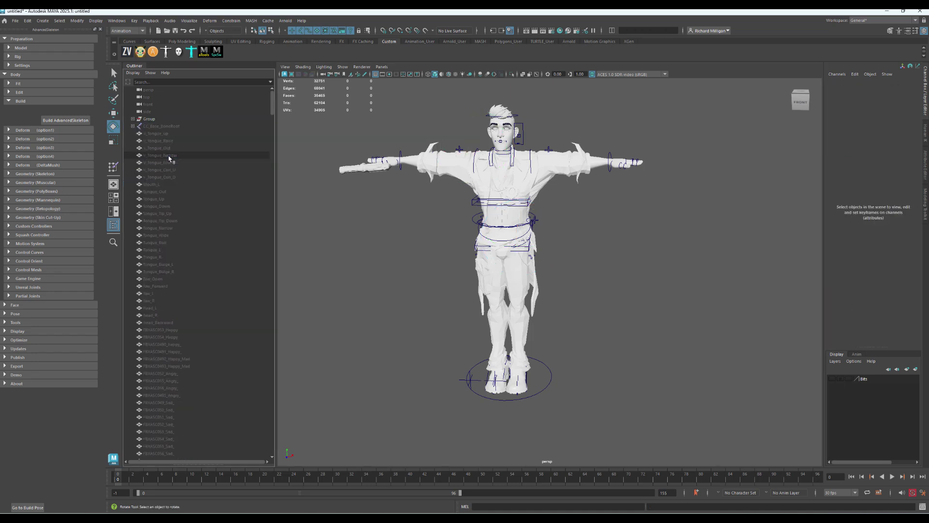
left_click(159, 134)
scroll(178, 358, "down", 20)
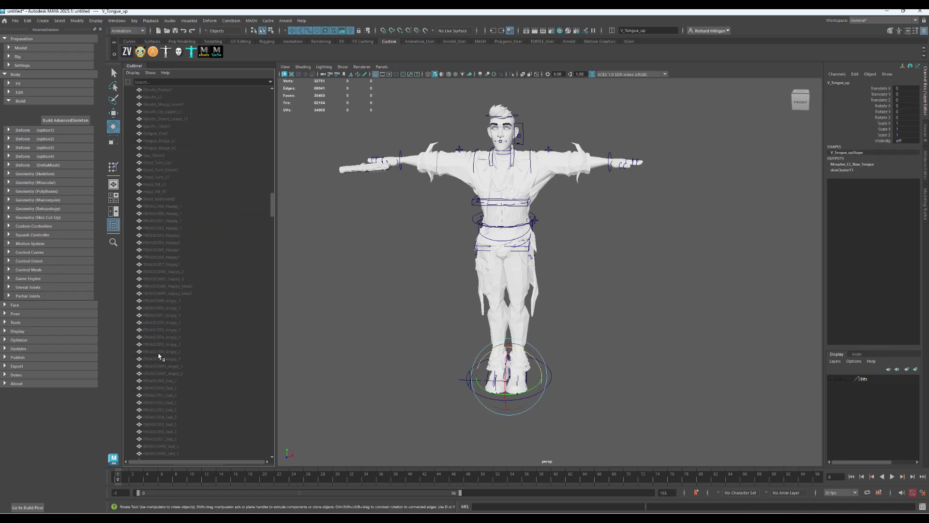
scroll(157, 351, "down", 15)
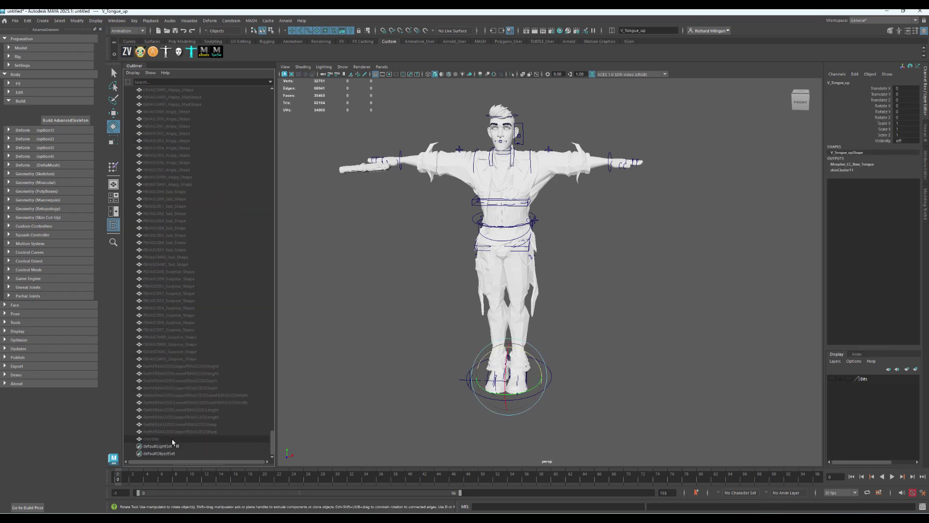
left_click(167, 439, "shift")
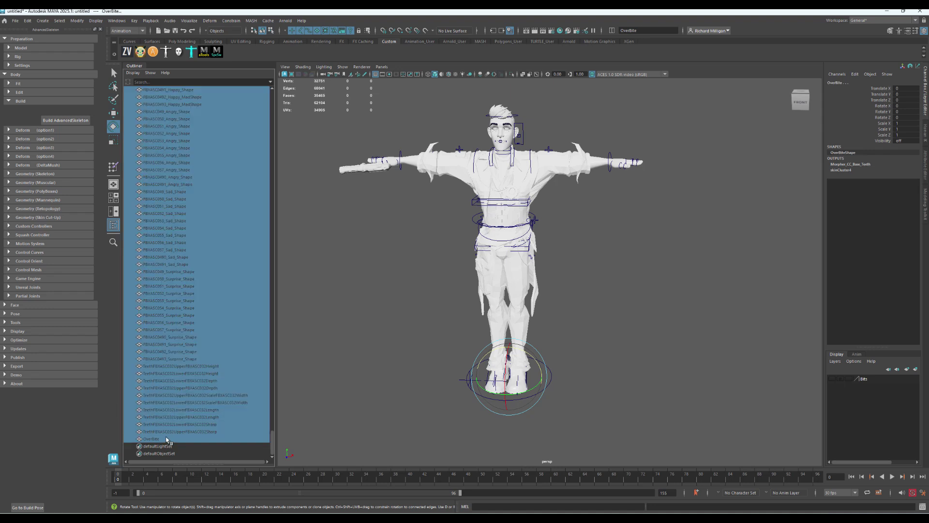
key("Delete")
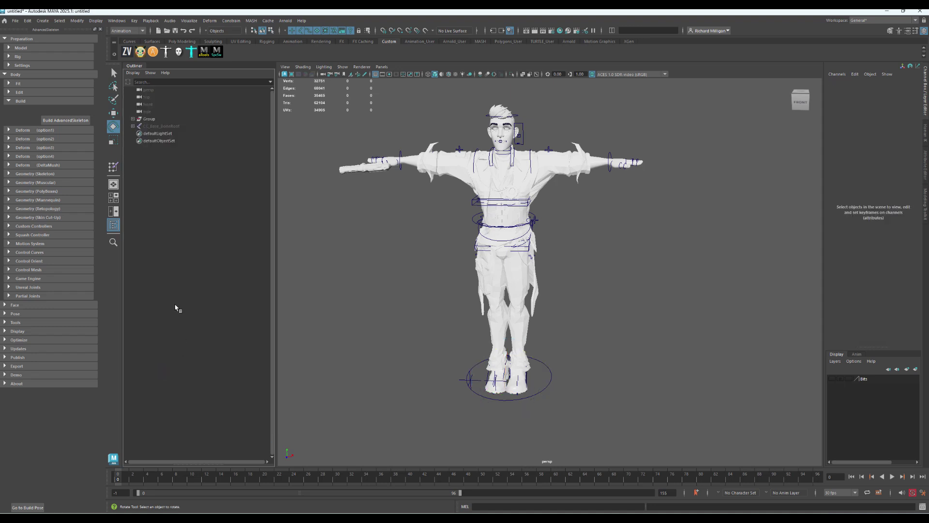
Move Geometry out of Group to the scene root, then delete Group with its rig
left_click(132, 119)
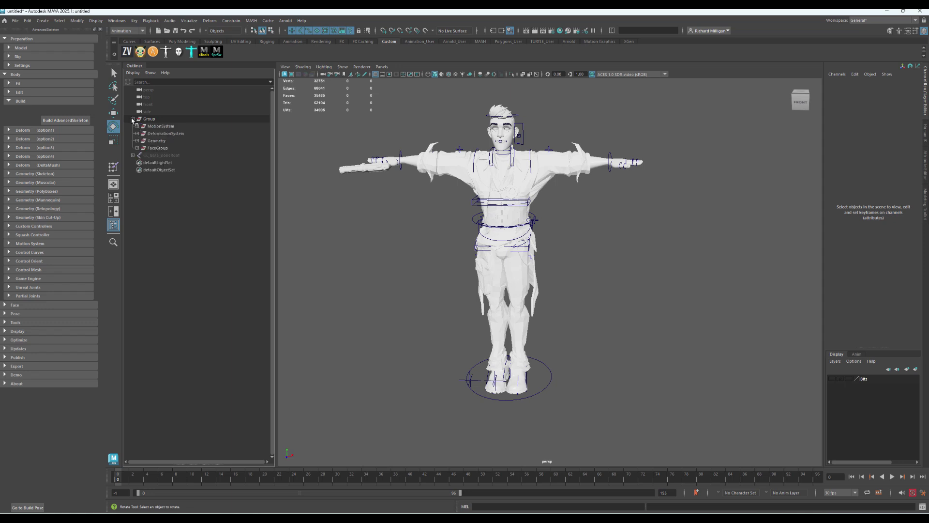
left_click(158, 141)
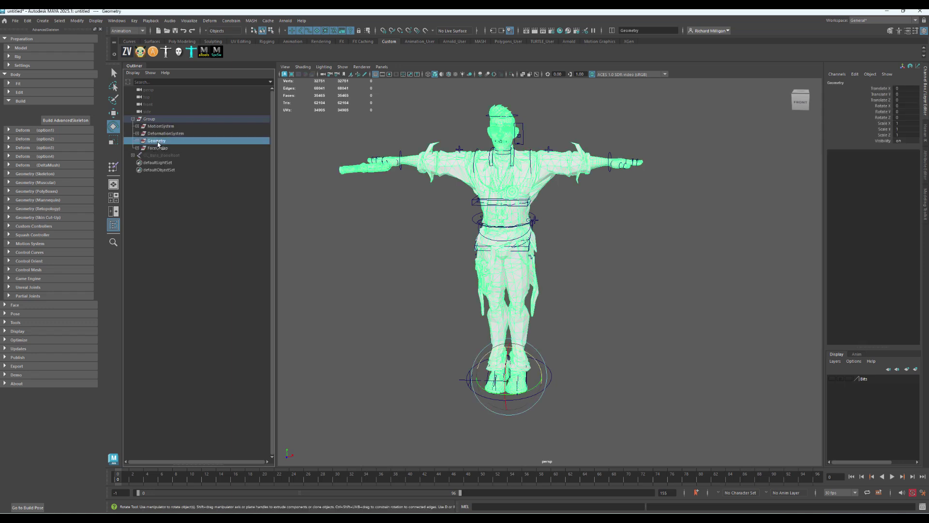
middle_click_drag(158, 144, 155, 170)
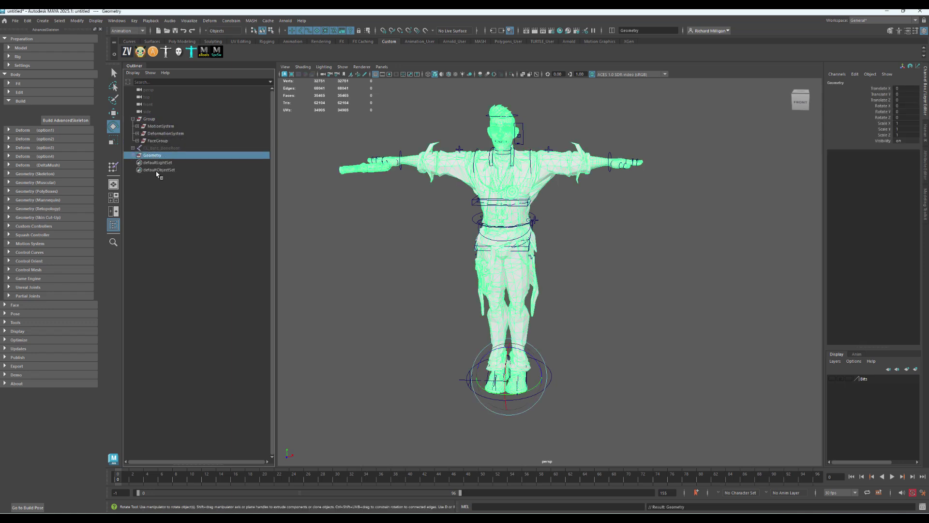
left_click(154, 140)
left_click(149, 119)
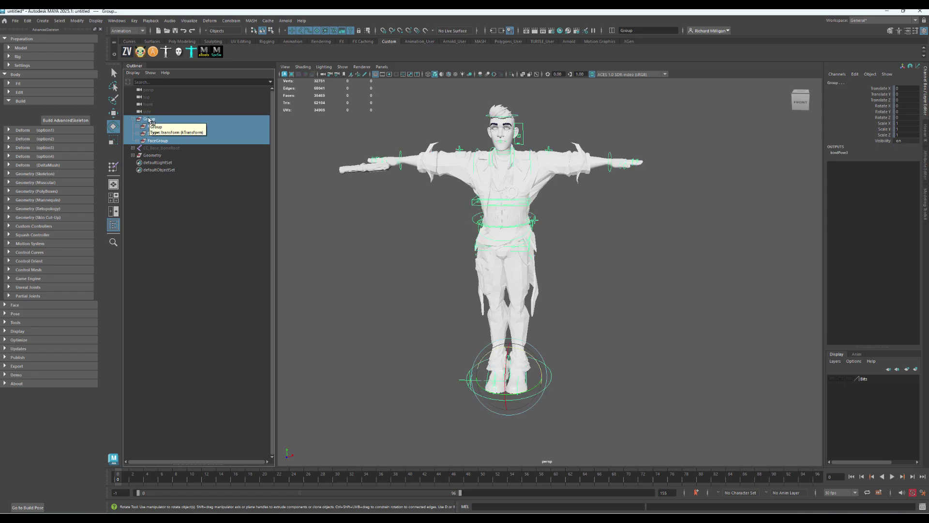
key("Delete")
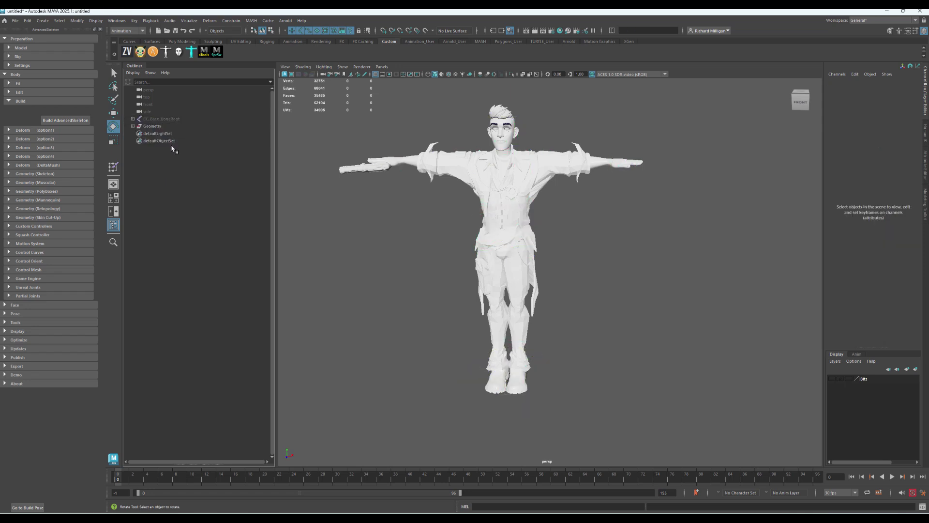
Rotate CC_Base_BoneRoot to confirm the mesh follows, undo it, and add Geometry to the selection
left_click_drag(421, 256, 504, 245, "alt")
left_click(163, 119)
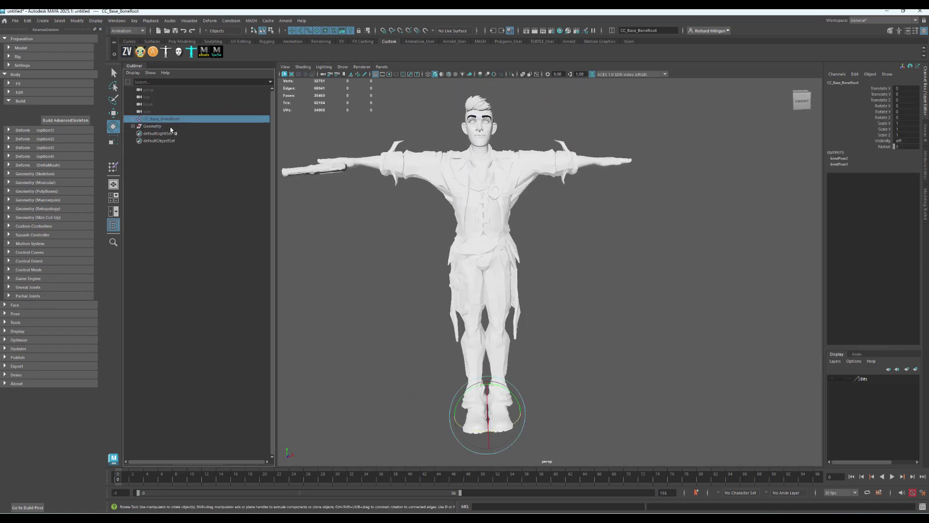
left_click_drag(477, 386, 433, 383)
key("ctrl+z")
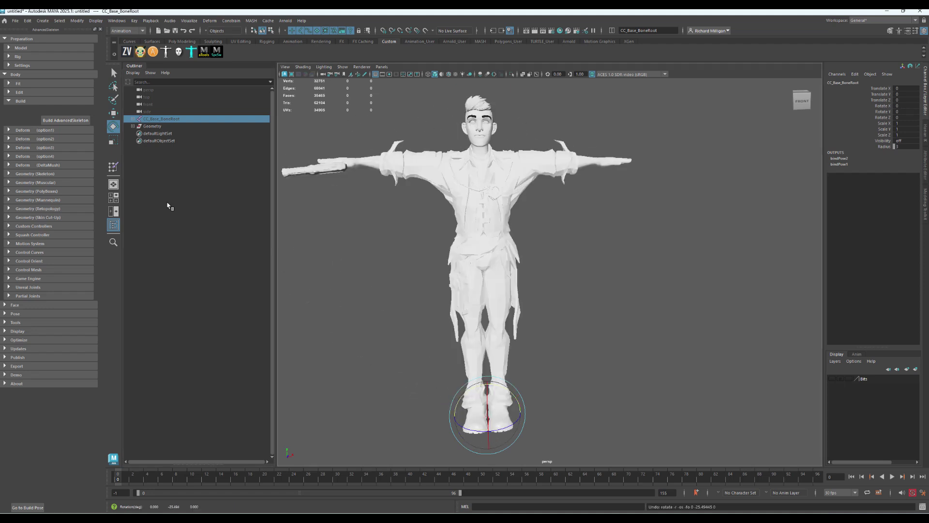
left_click(158, 127, "ctrl")
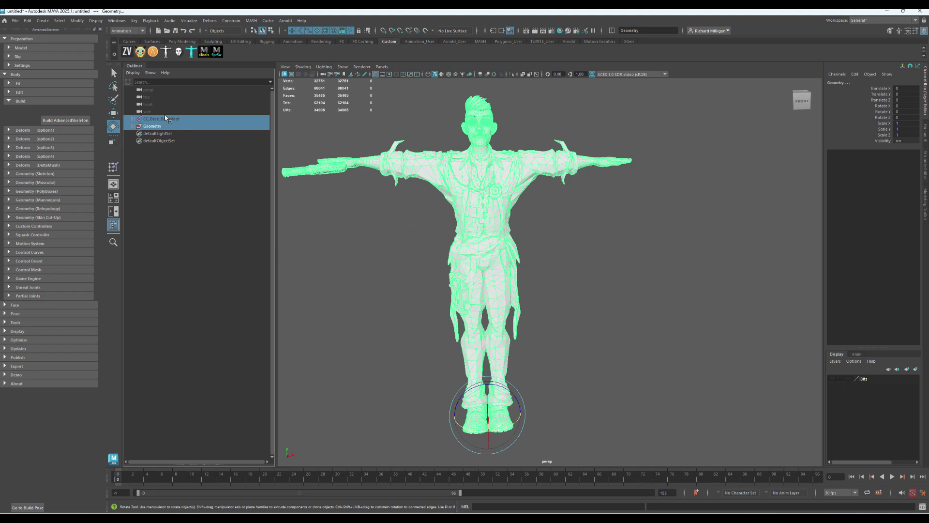
mouse_move(165, 118)
middle_mouse_down()
mouse_move(154, 134)
mouse_move(156, 124)
middle_mouse_up()
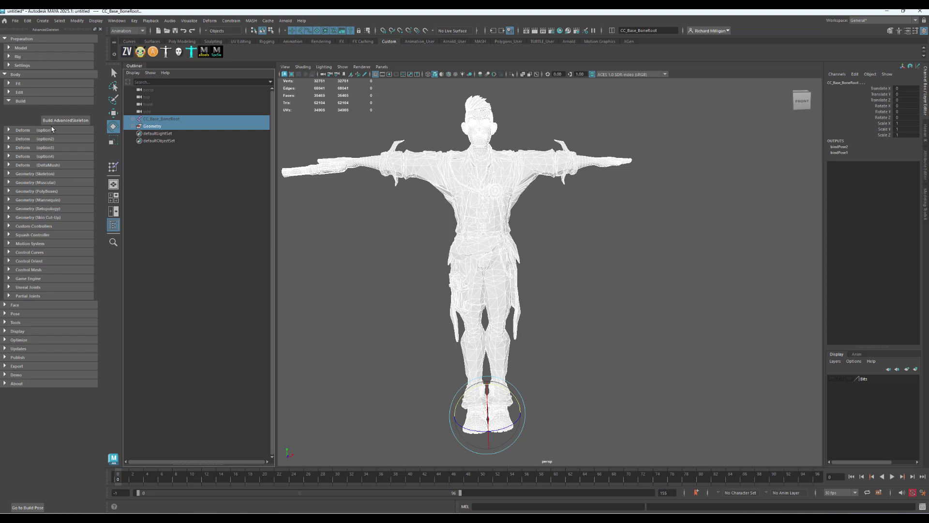
Open the Game Exporter and set its path to the scenes folder
left_click(15, 20)
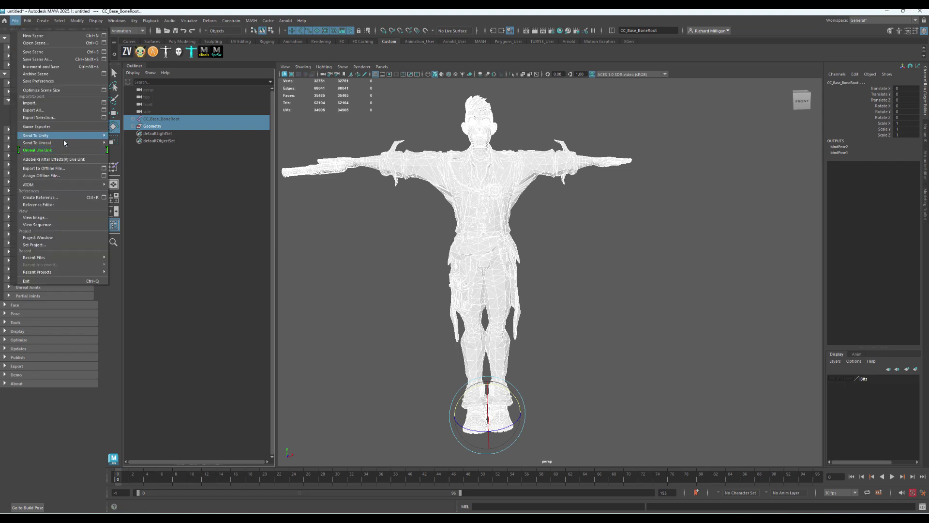
left_click(72, 126)
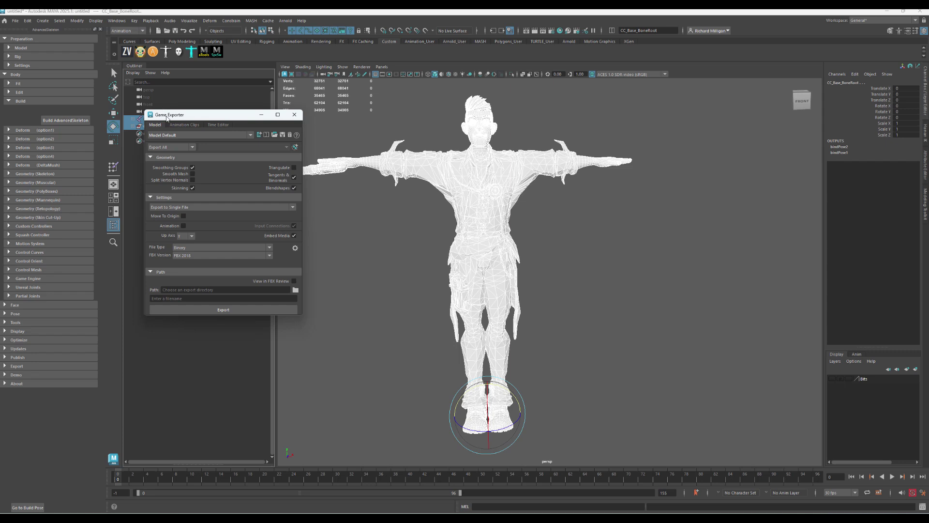
left_click_drag(167, 114, 173, 84)
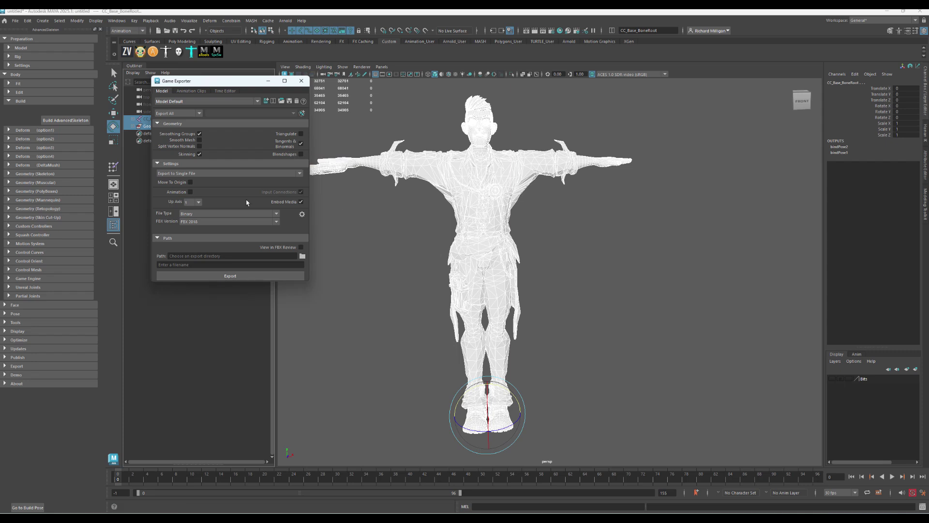
left_click(303, 256)
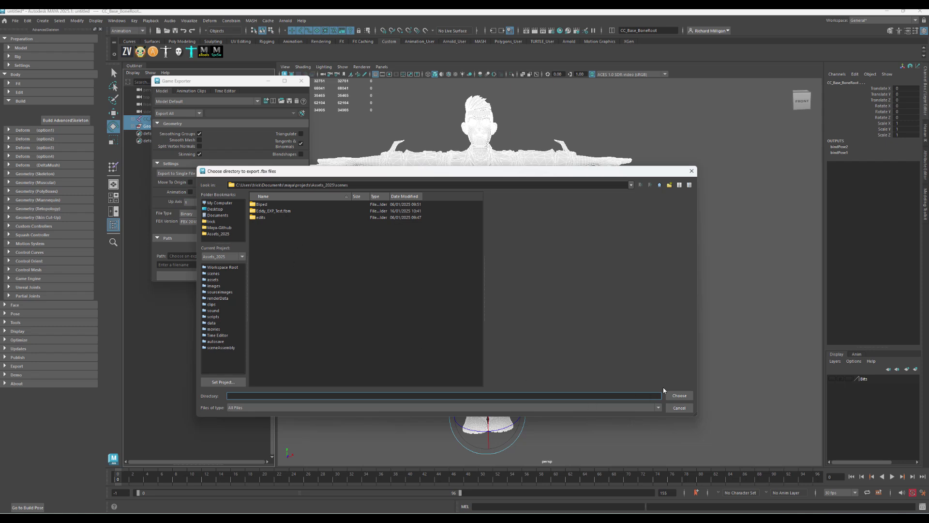
left_click(680, 396)
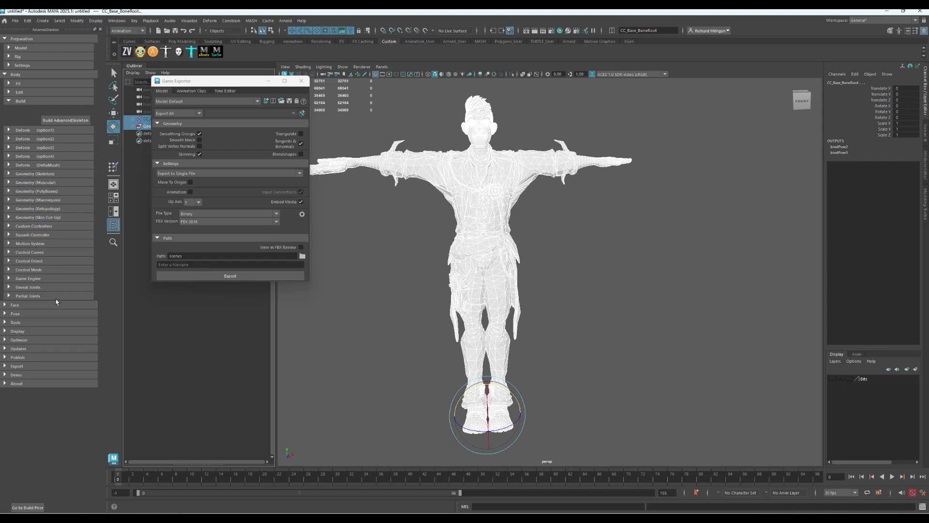
Export as Eddy_EXP_Test, overwrite the existing FBX, and close the exporter
left_click(205, 265)
type("Eddy_EXP_Test")
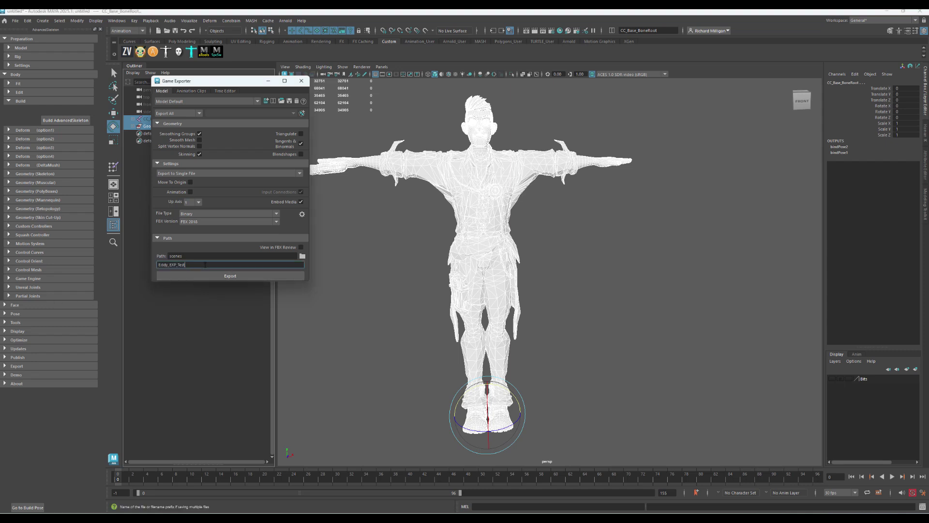
left_click(218, 278)
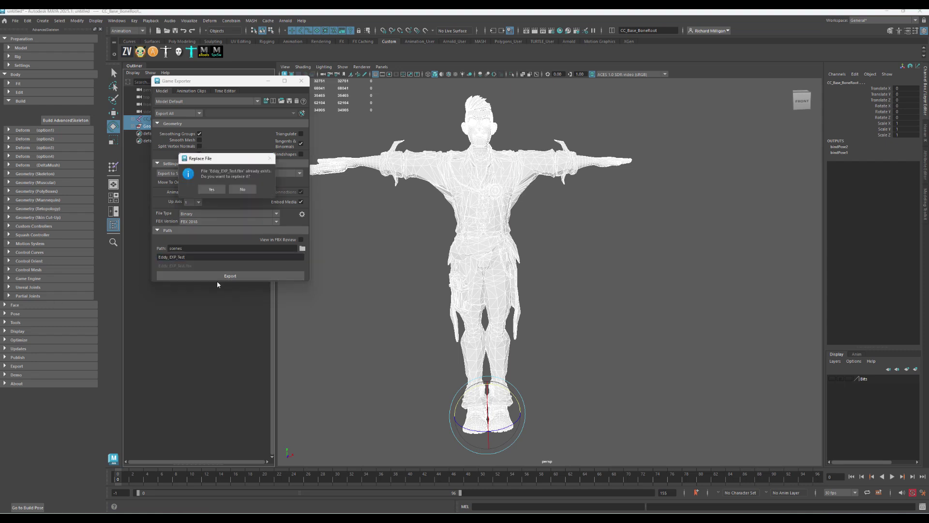
left_click(210, 189)
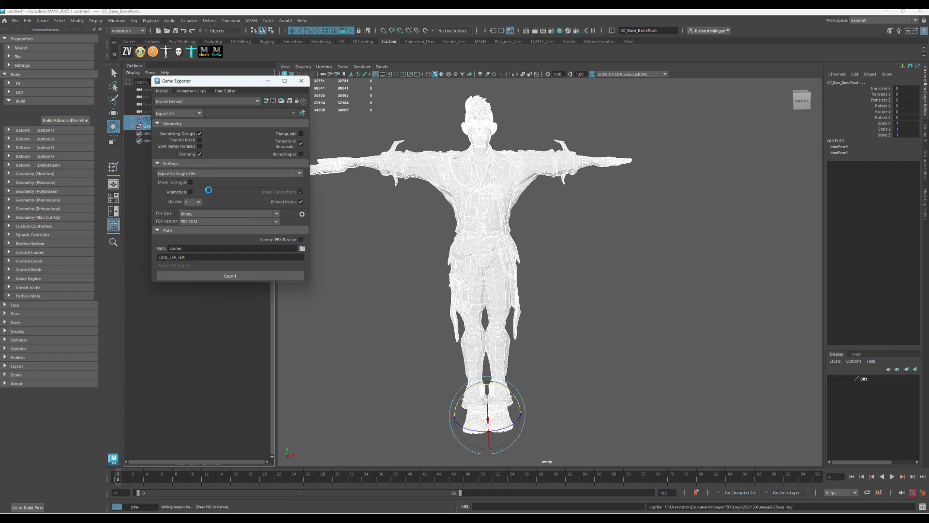
left_click(212, 189)
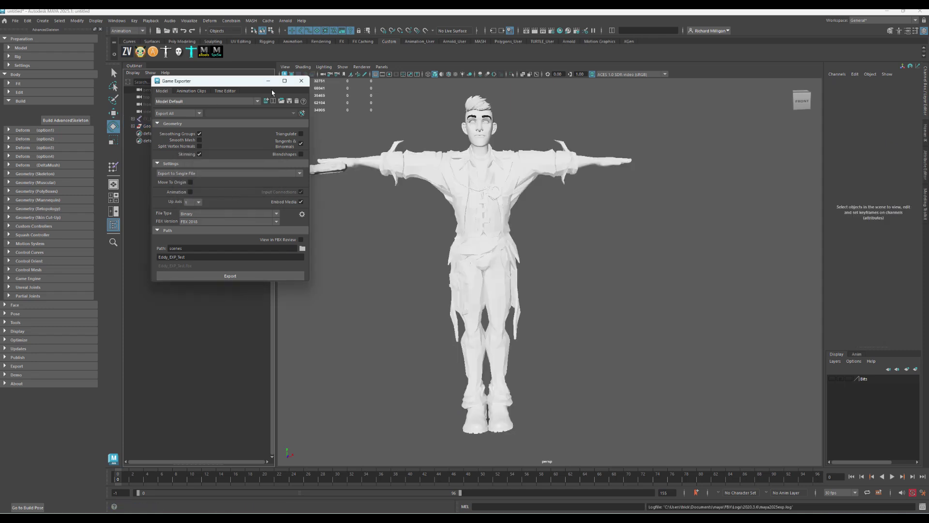
left_click(301, 80)
left_click(15, 20)
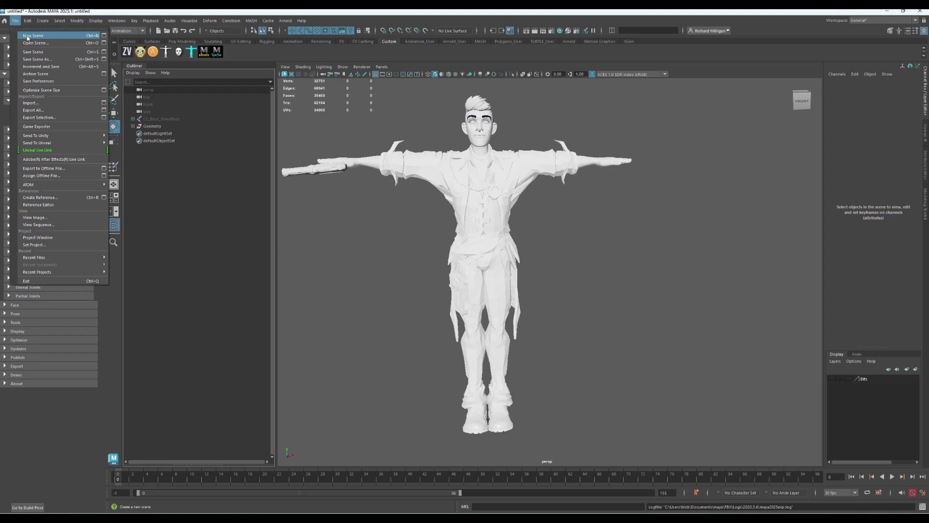
Start a new scene without saving and drag Eddy_EXP_Test.fbx in from File Explorer
left_click(28, 38)
left_click(455, 267)
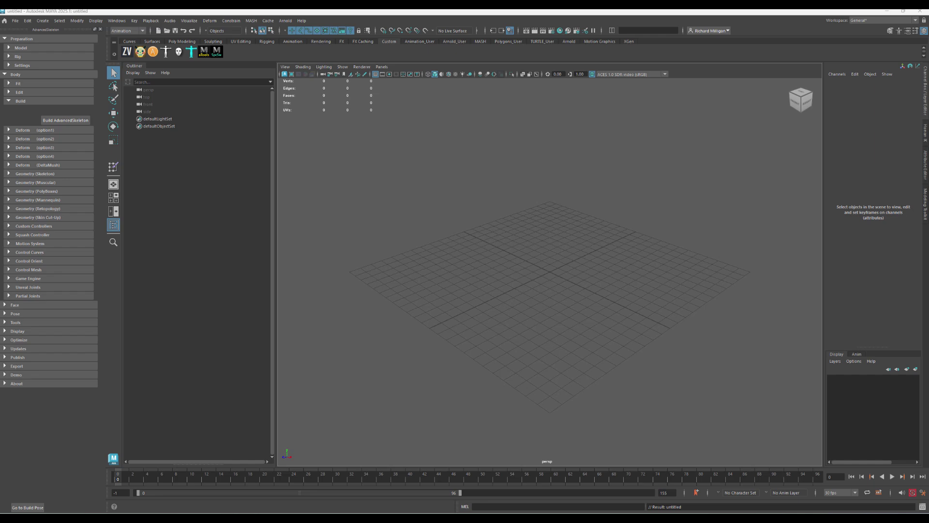
key("alt+Tab")
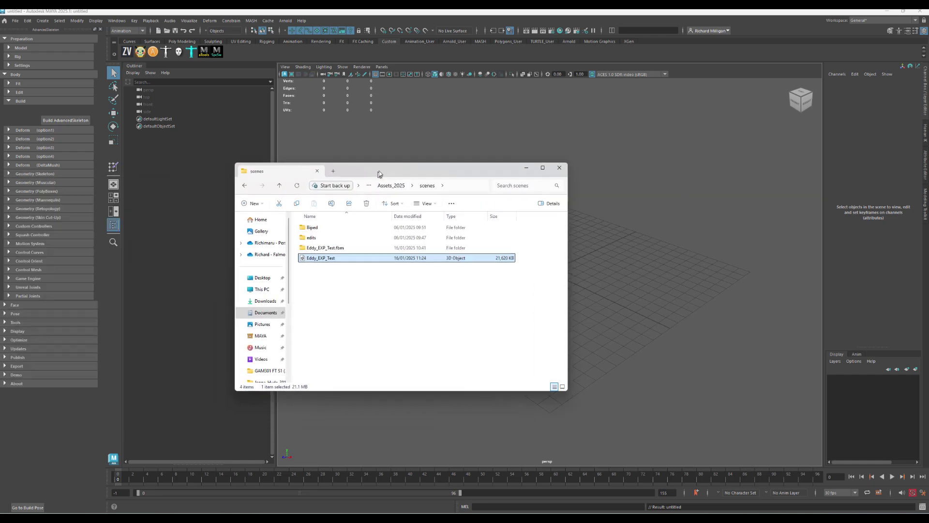
left_click_drag(332, 263, 639, 222)
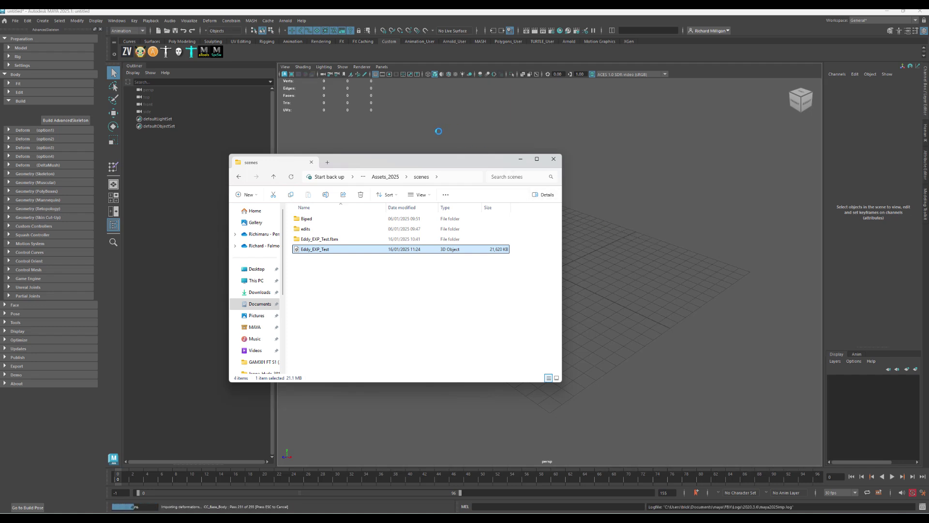
Dismiss the import warnings, frame the character, and test-rotate CC_Base_BoneRoot, then undo
left_click(482, 182)
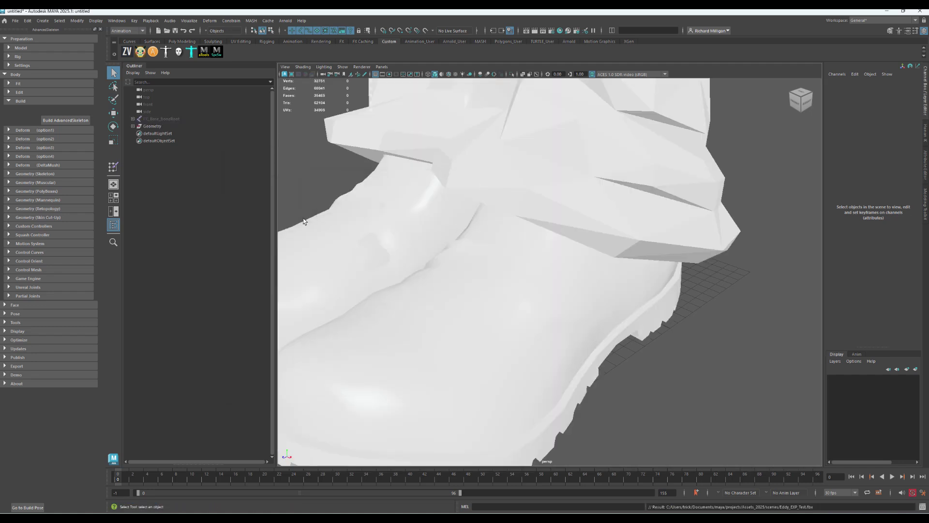
left_click(156, 127)
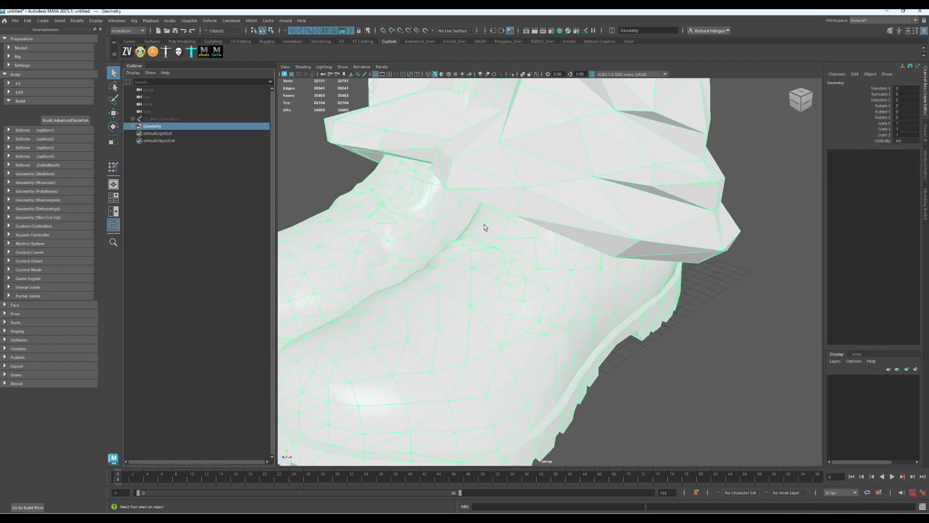
key("f")
left_click_drag(496, 293, 518, 265, "alt")
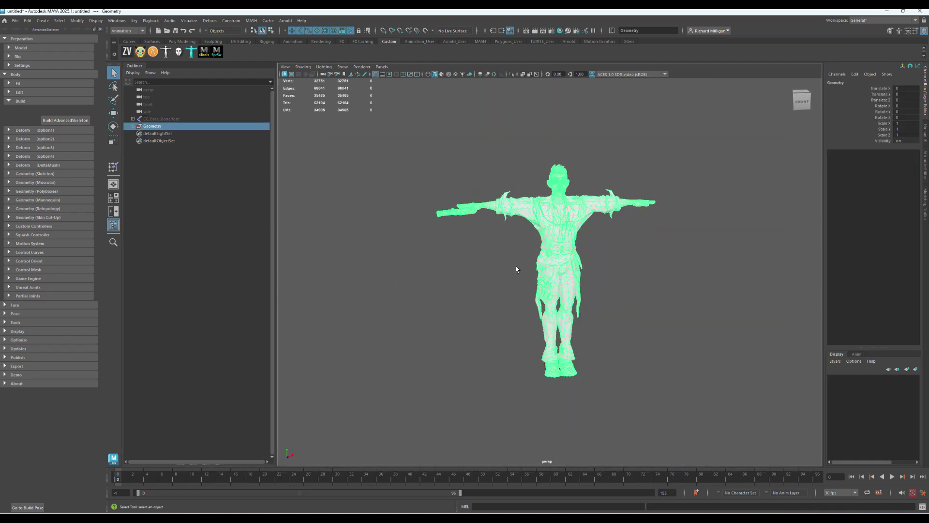
scroll(669, 249, "up", 5)
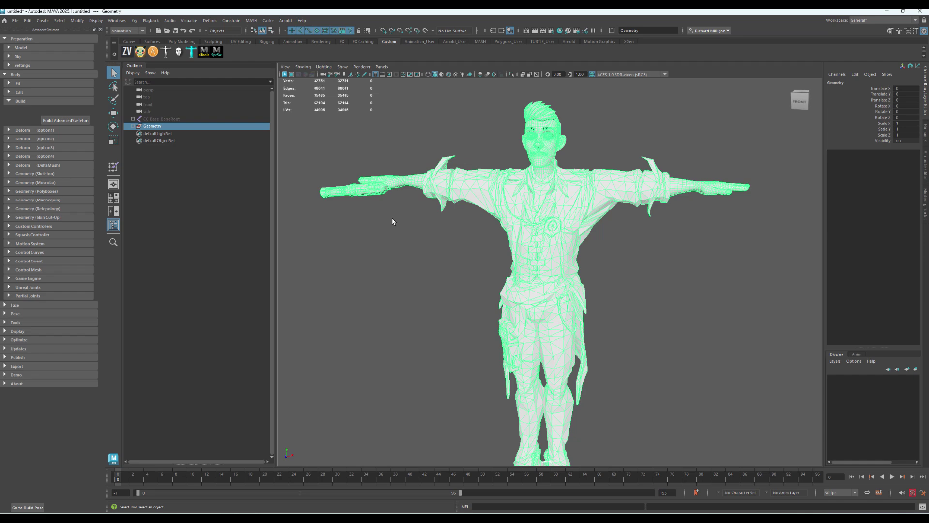
left_click(157, 119)
scroll(522, 326, "down", 3)
key("e")
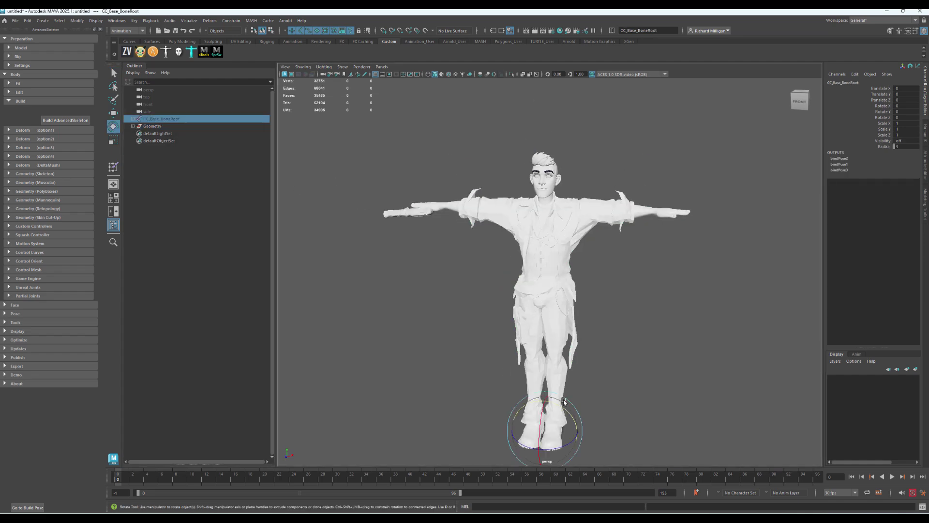
left_click_drag(554, 399, 528, 402)
key("ctrl+z")
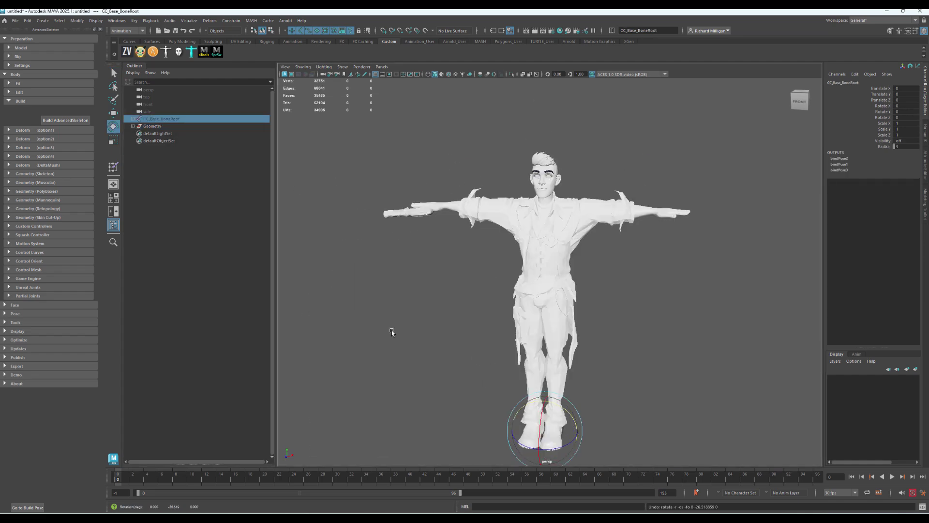
Set the skeleton root's Visibility to 1 and test-rotate CC_Base_L_Upperarm, then undo
left_click(898, 140)
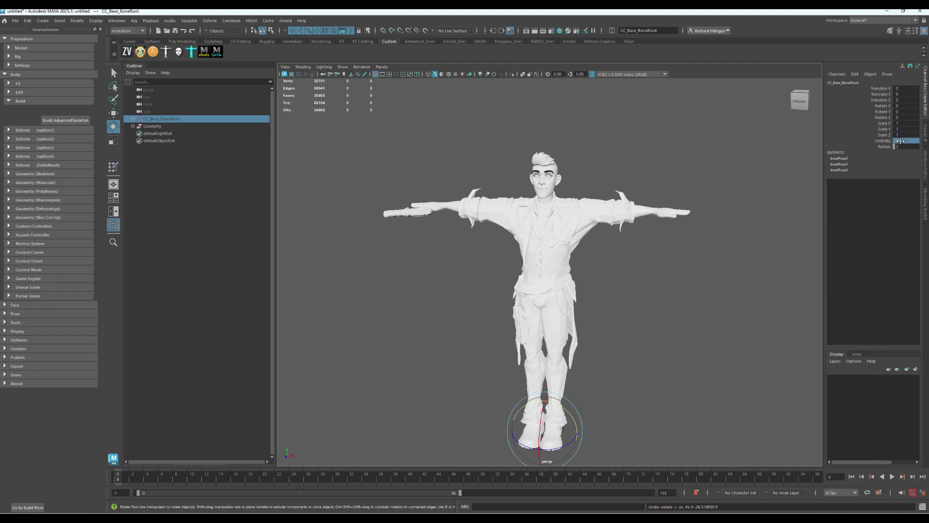
type("1")
key("Return")
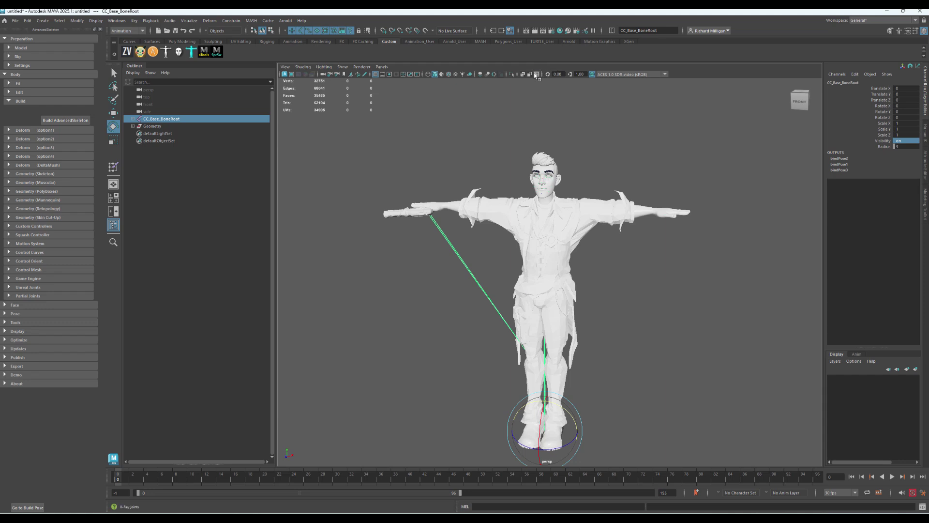
left_click(583, 214)
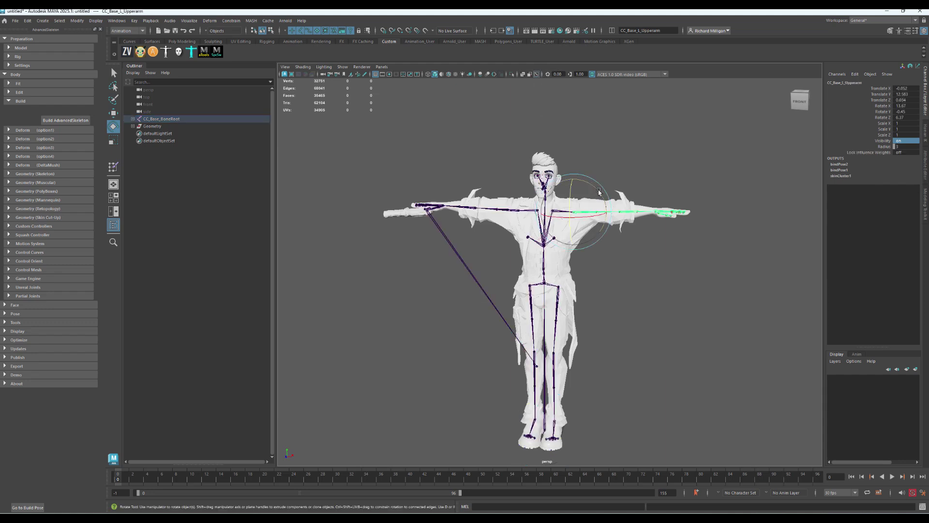
left_click_drag(594, 194, 594, 213)
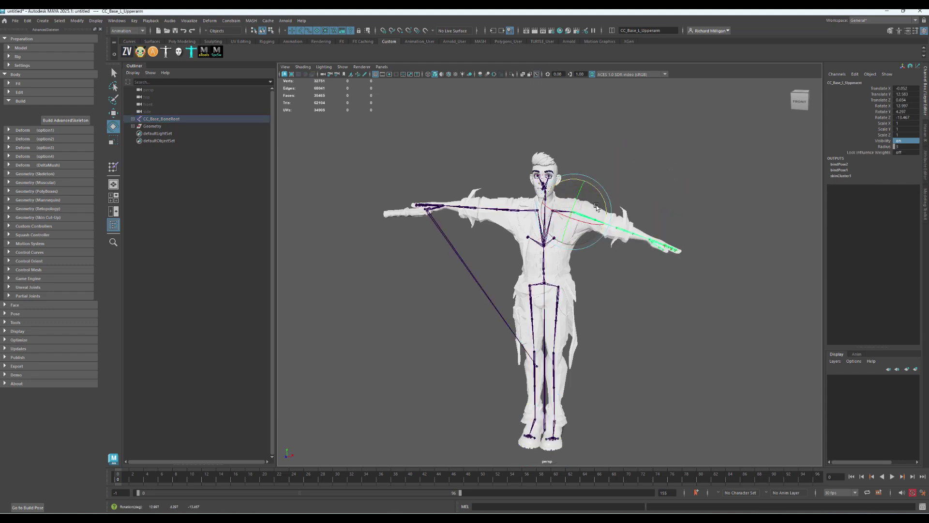
key("ctrl+z")
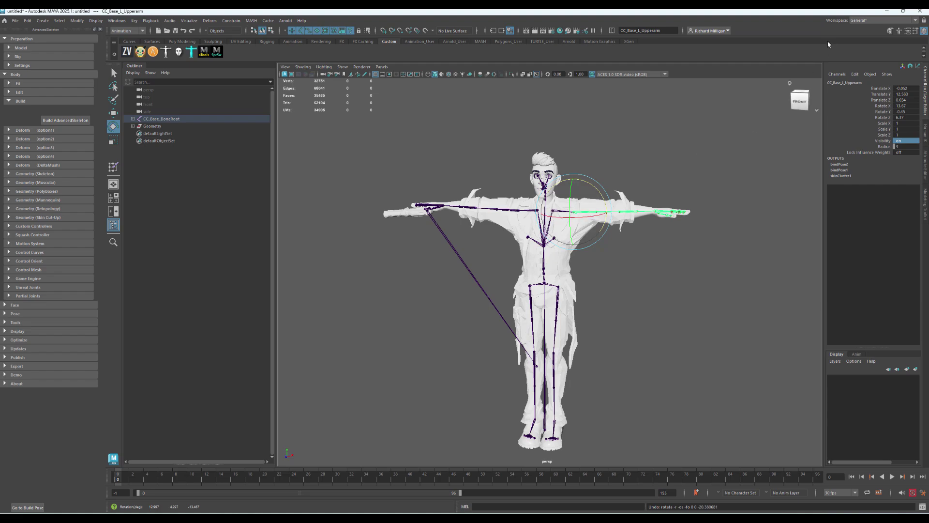
Bring Unreal's ALS_DemoLevel forward and select all assets in the Custom_Character folder
left_click(888, 11)
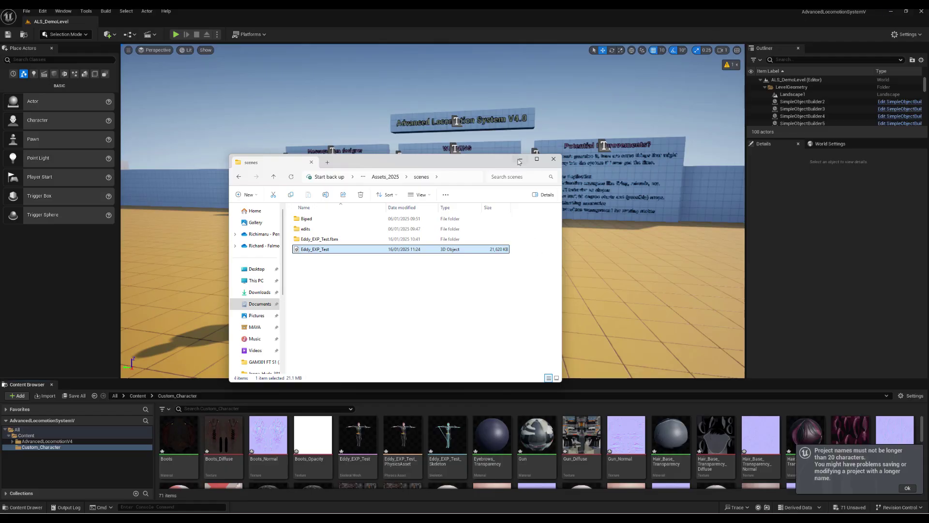
left_click(343, 386)
mouse_move(265, 445)
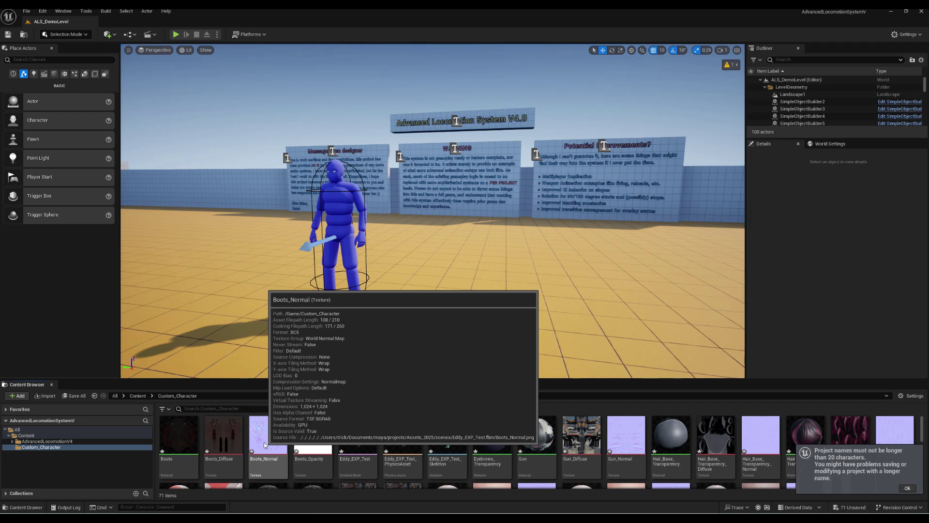
key("ctrl+a")
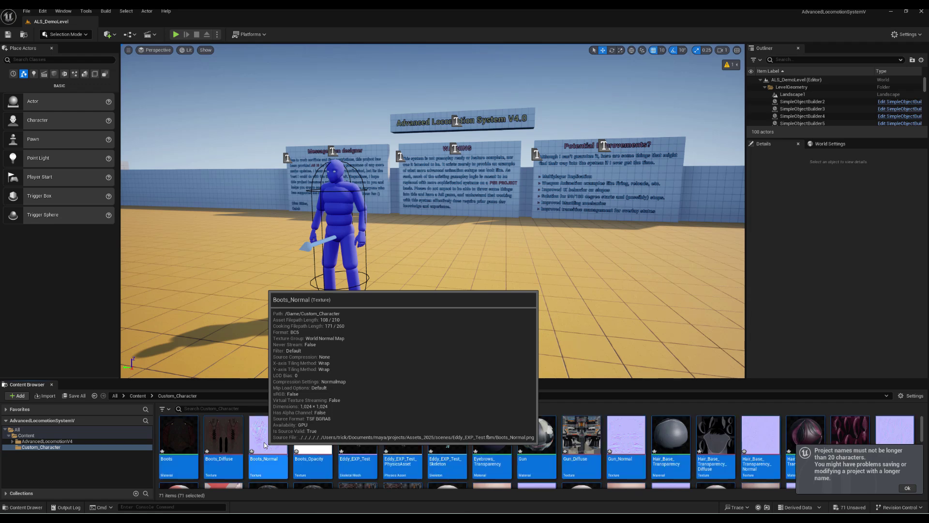
Delete every asset in Custom_Character, then reopen the now-empty folder
key("Delete")
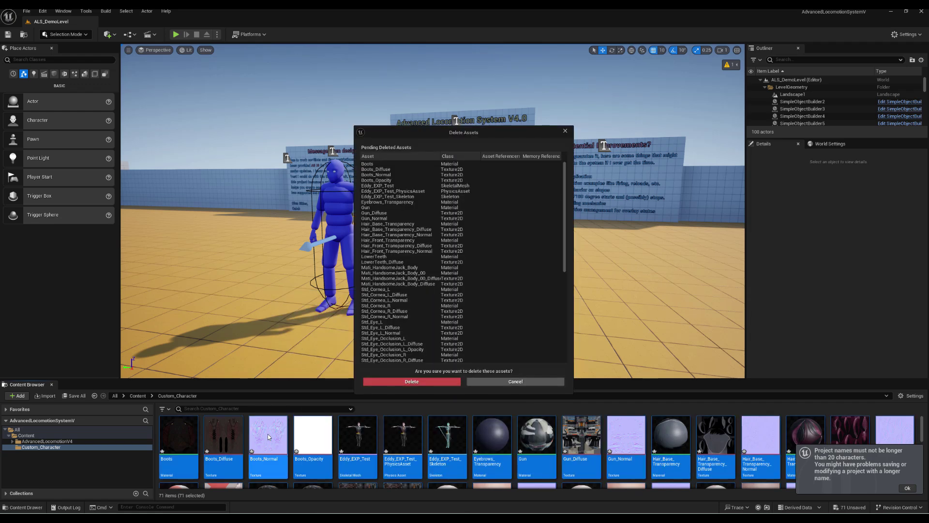
left_click(412, 383)
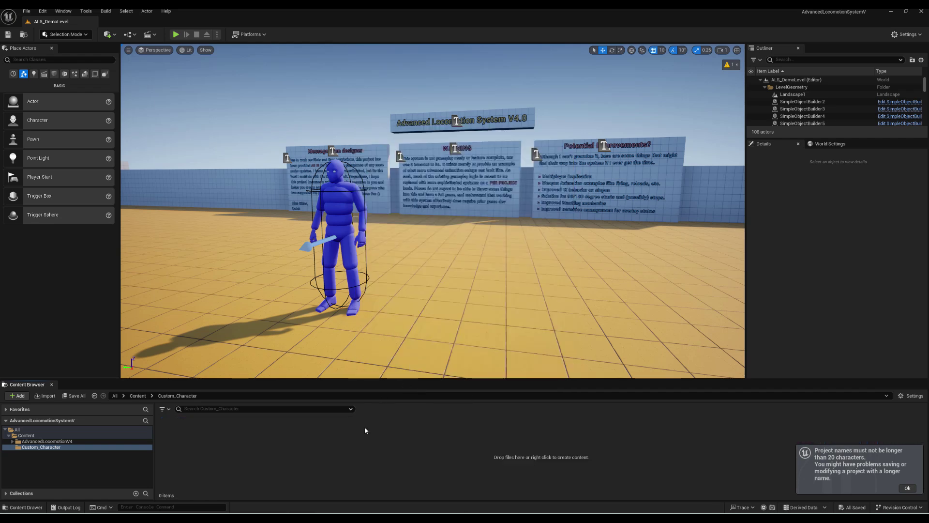
mouse_move(472, 517)
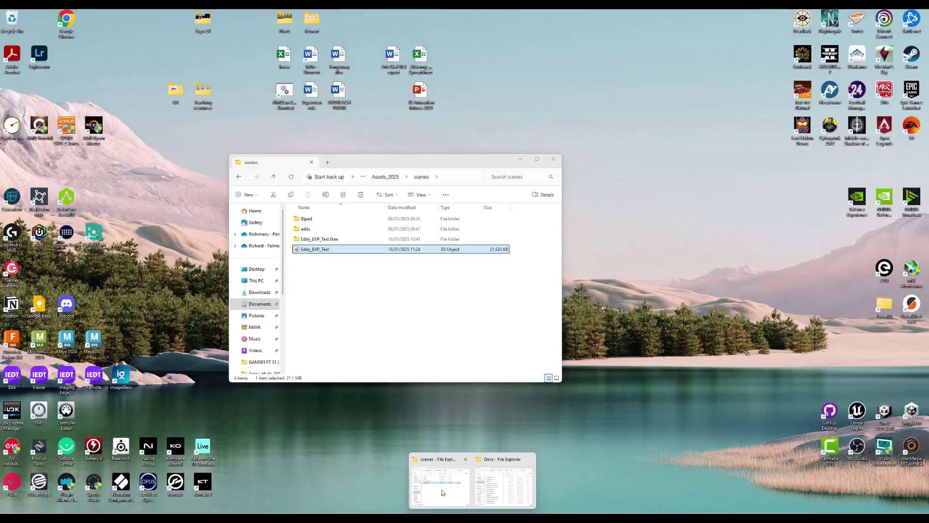
left_click(439, 484)
left_click_drag(363, 159, 362, 140)
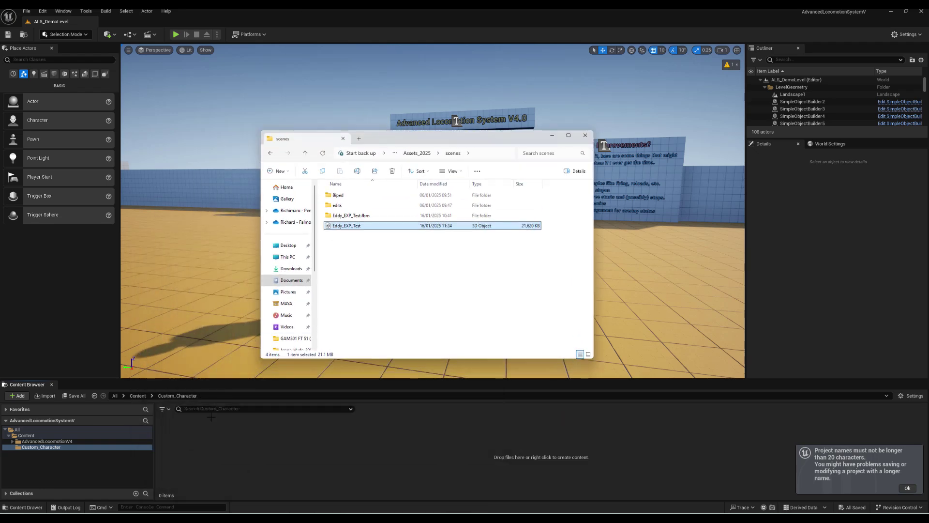
left_click(145, 395)
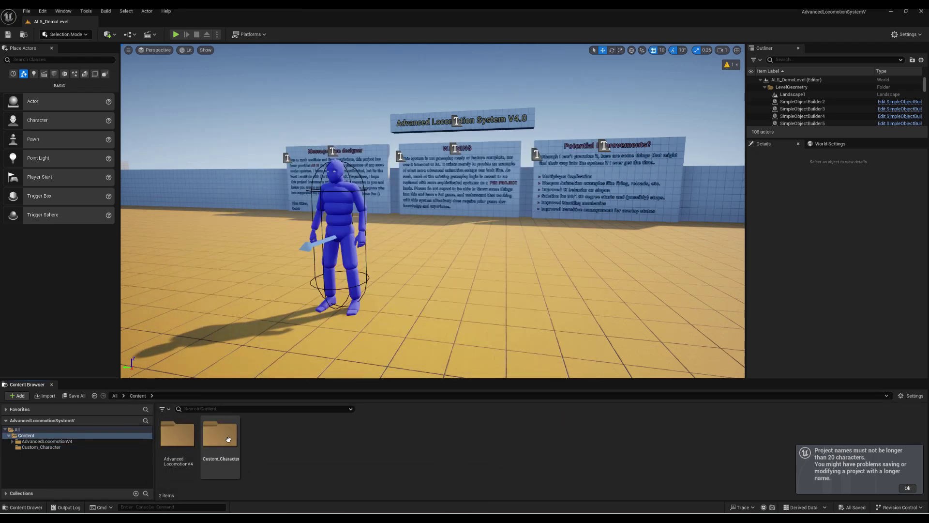
double_click(228, 439)
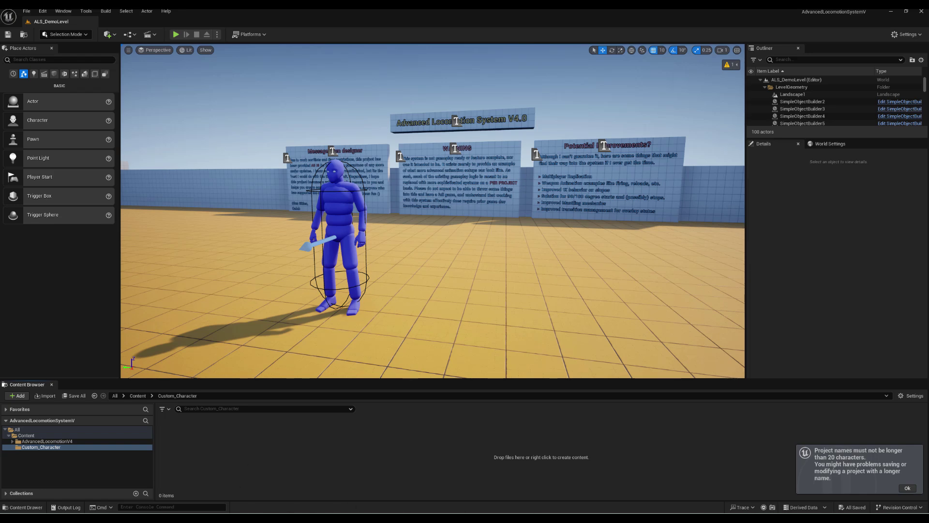
Drag Eddy_EXP_Test.fbx from the scenes folder into Custom_Character and Import All
left_click(433, 497)
left_click_drag(338, 226, 304, 455)
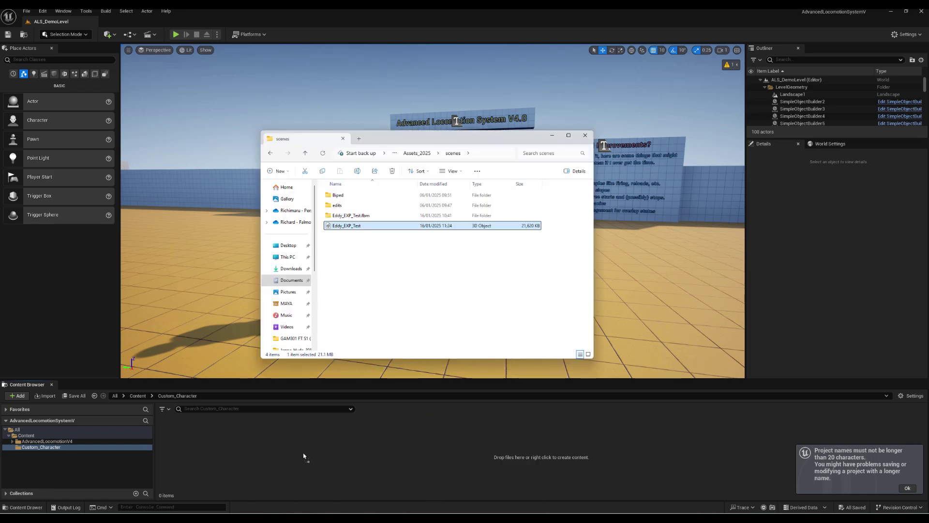
left_click(553, 135)
left_click_drag(441, 130, 403, 119)
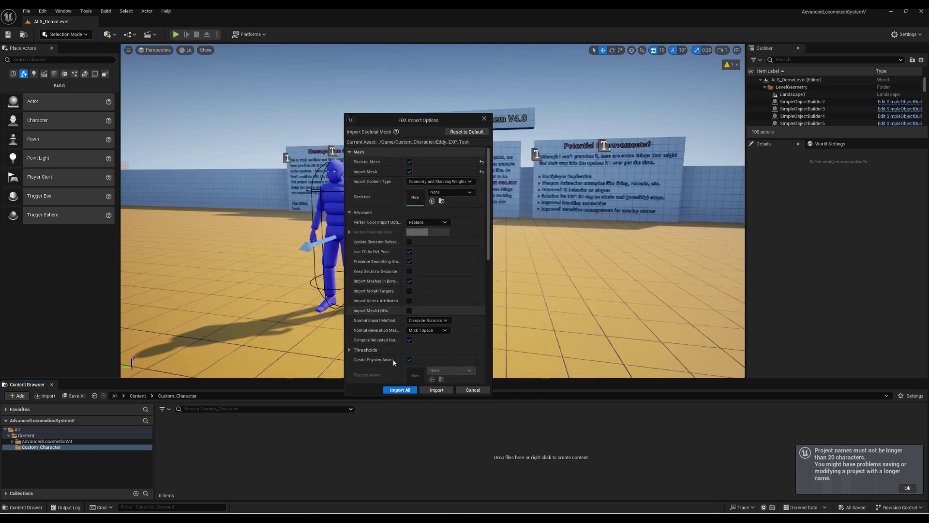
scroll(489, 172, "down", 5)
scroll(489, 172, "up", 5)
left_click(400, 390)
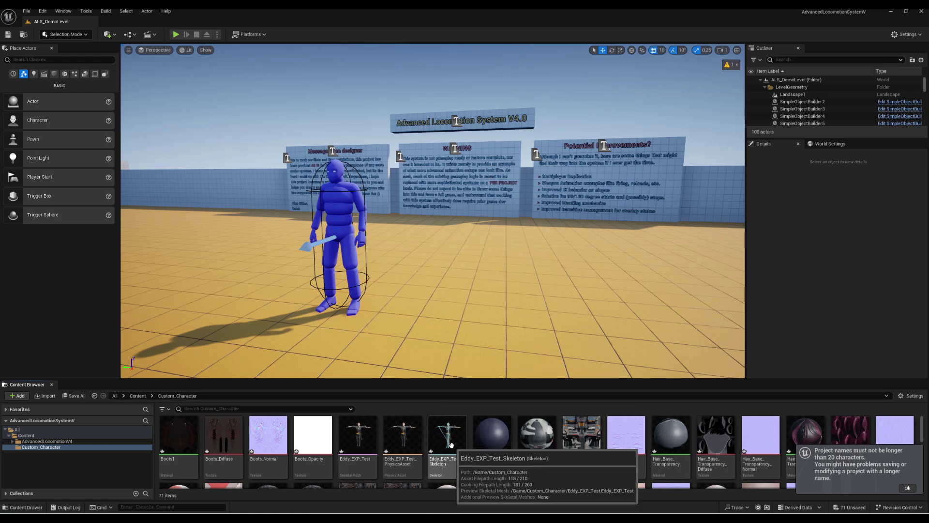
Inspect Eddy_EXP_Test_Skeleton by test-rotating the CC_Base_L_Thigh bone, then undo it
double_click(448, 438)
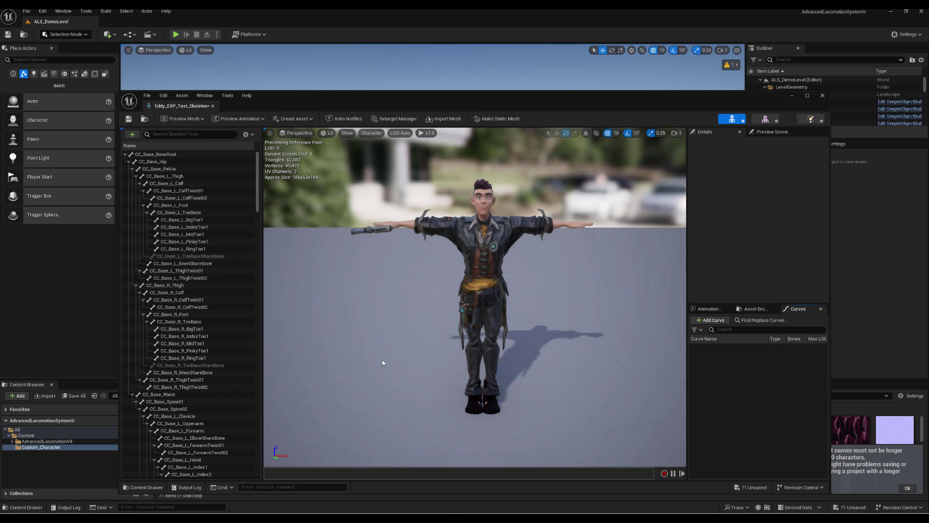
left_click(188, 177)
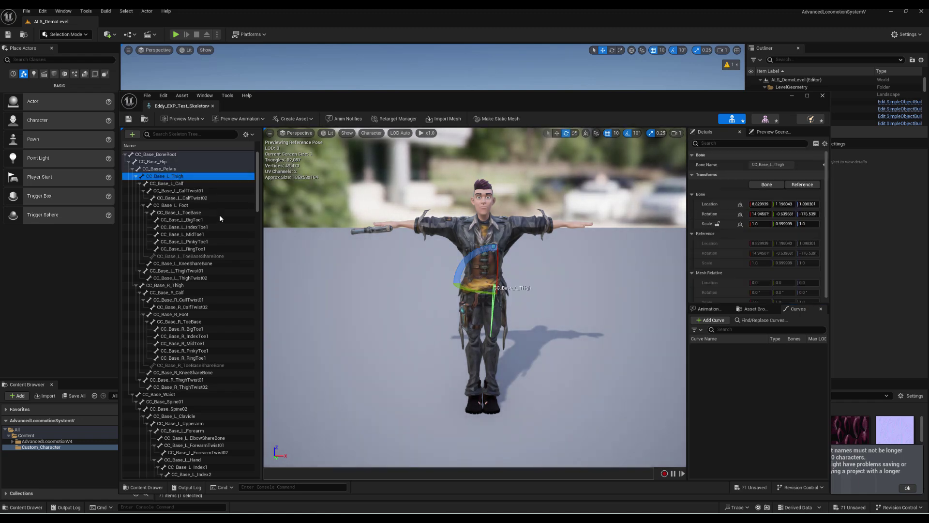
left_click_drag(457, 269, 453, 312)
key("ctrl+z")
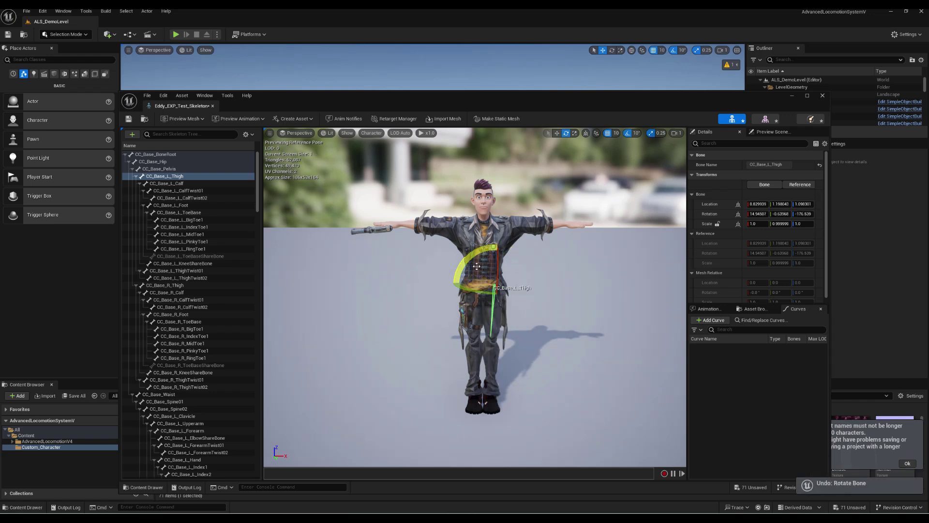
left_click(791, 95)
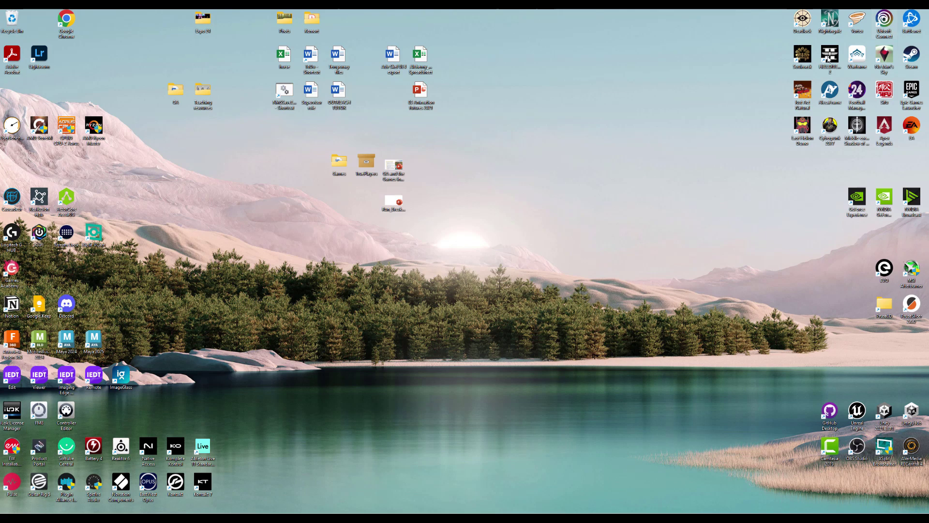
In Maya's Eddy.mb, preview the animation, show Animation Clips, and select CC_Base_BoneRoot
left_click(890, 11)
mouse_move(587, 462)
left_click(648, 488)
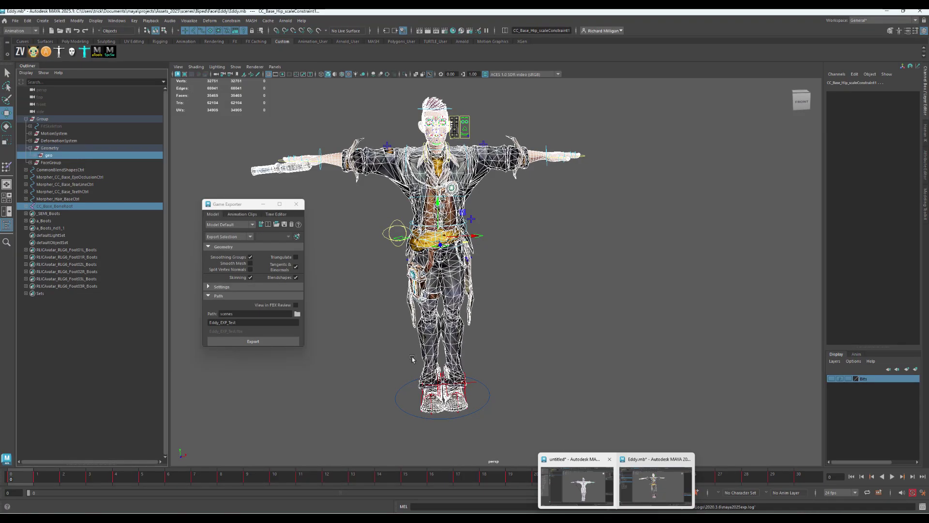
key("alt+v")
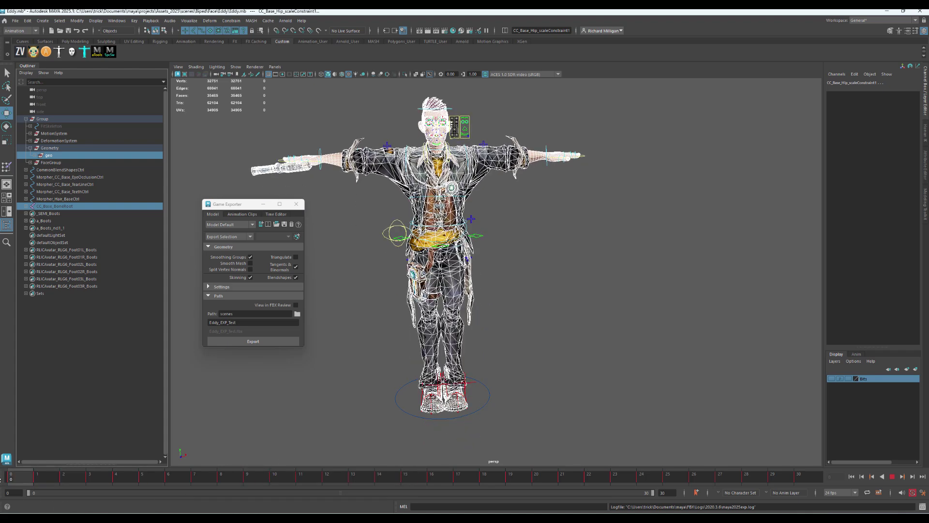
key("Escape")
left_click(260, 214)
mouse_move(237, 206)
left_mouse_down()
mouse_move(194, 207)
mouse_move(187, 239)
mouse_move(161, 238)
left_mouse_up()
left_click(70, 207)
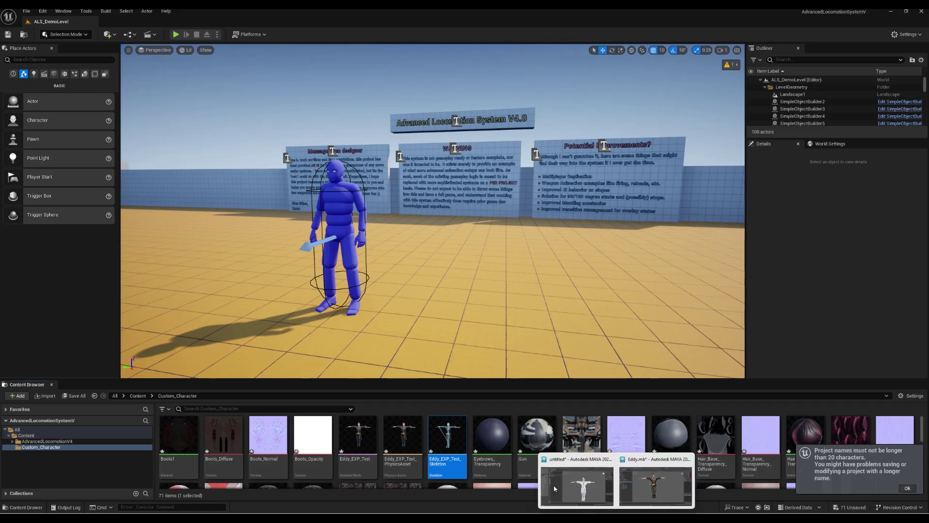
Drag Eddy_EXP_Test_Skeleton into the Unreal level beside the blue mannequin
left_click(448, 443)
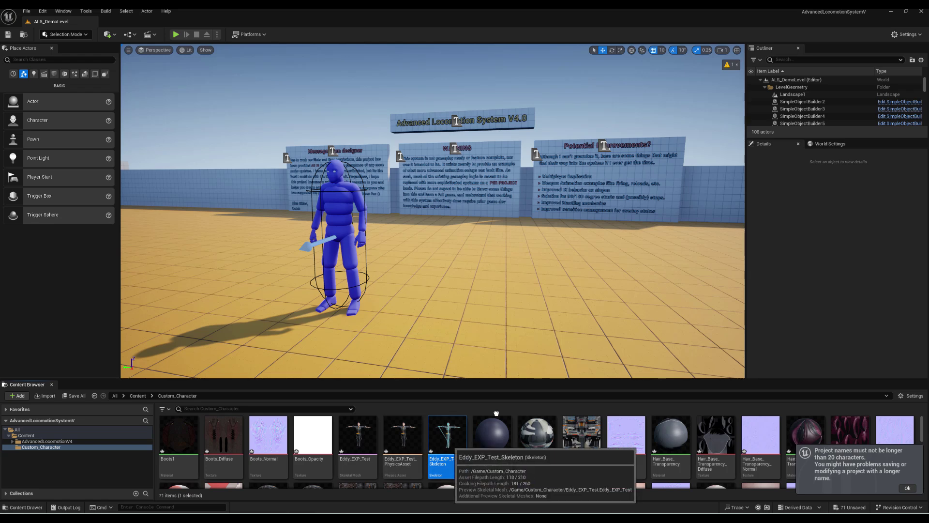
left_click_drag(448, 443, 477, 303)
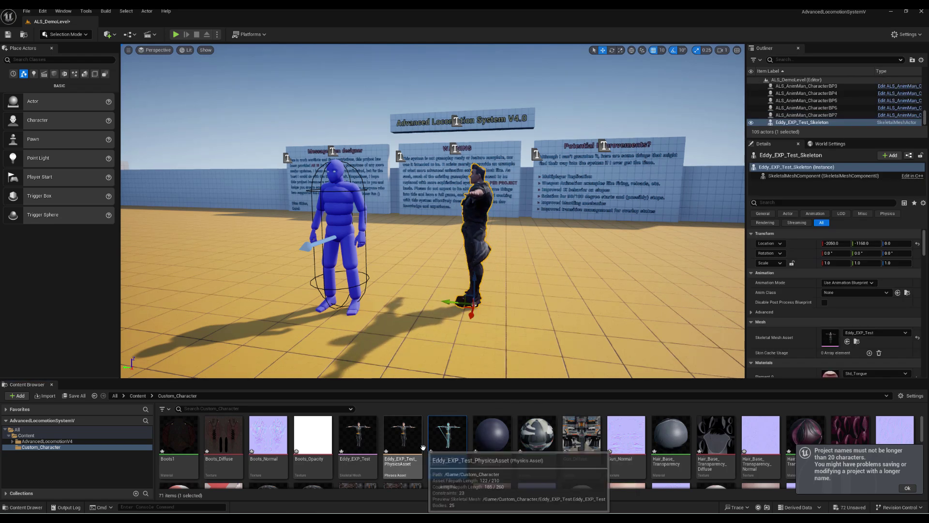
left_click(891, 11)
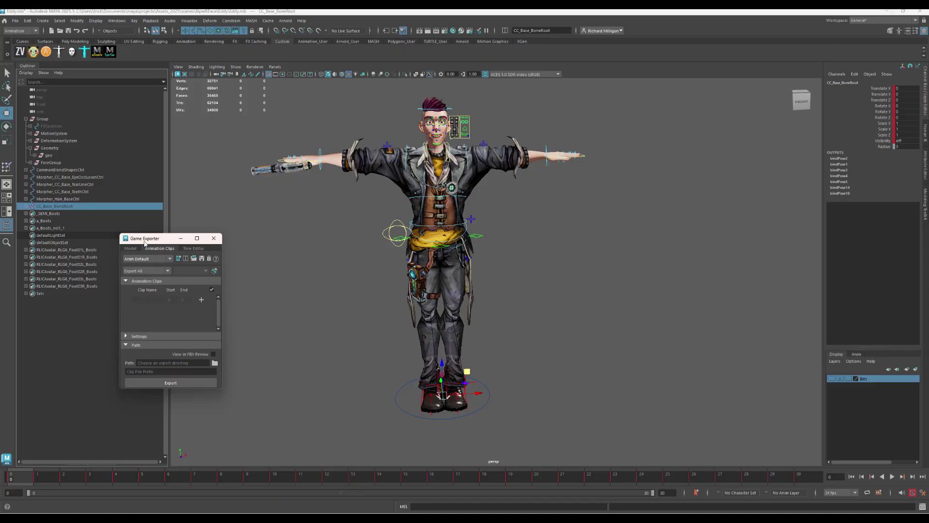
Switch Animation Clips from Export All to Export Selection and open the Path folder picker
left_click_drag(144, 241, 158, 167)
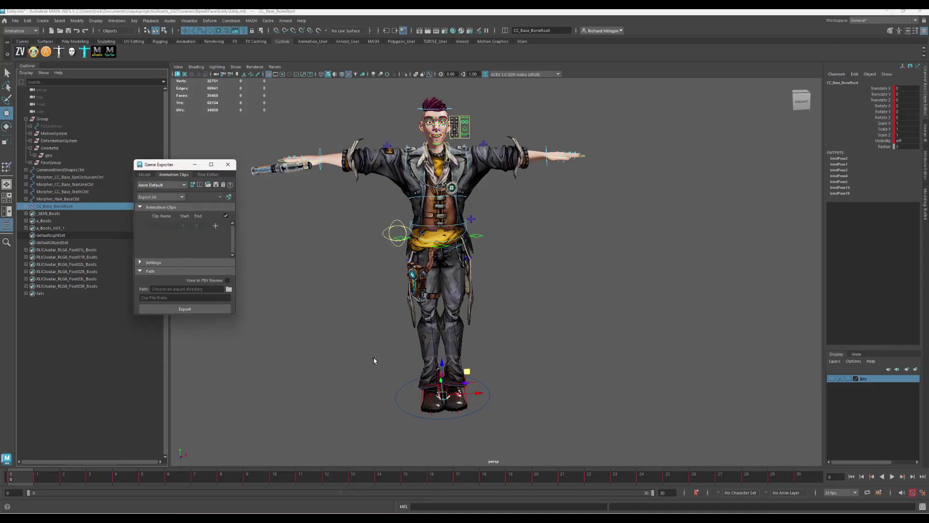
left_click(57, 209)
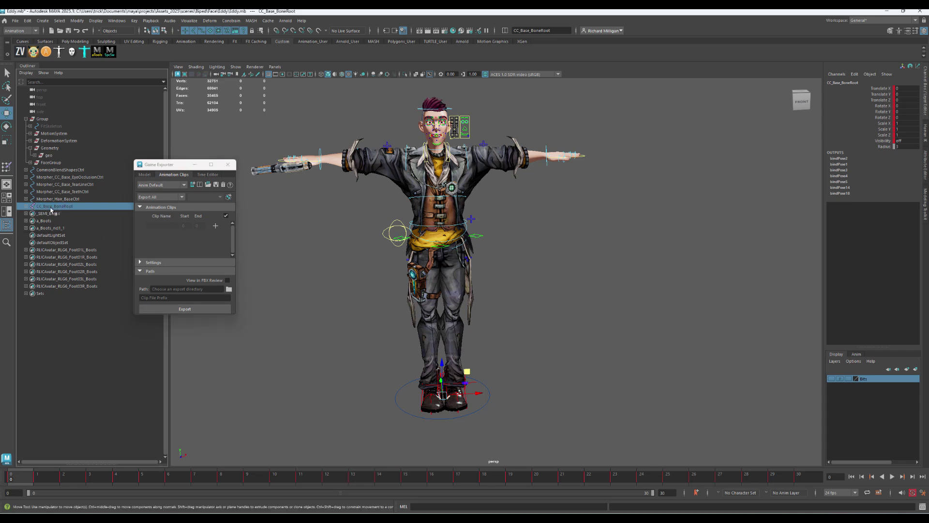
left_click_drag(26, 208, 57, 210)
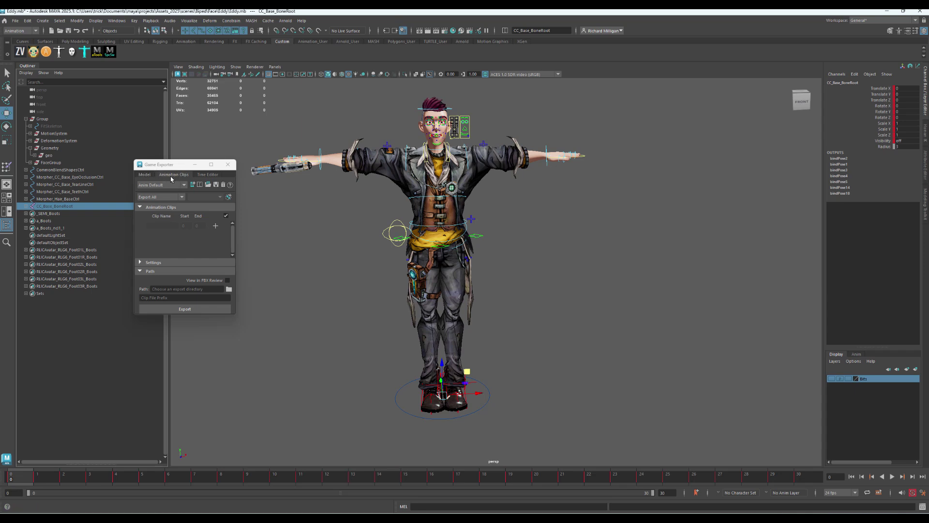
left_click(175, 197)
left_click(176, 209)
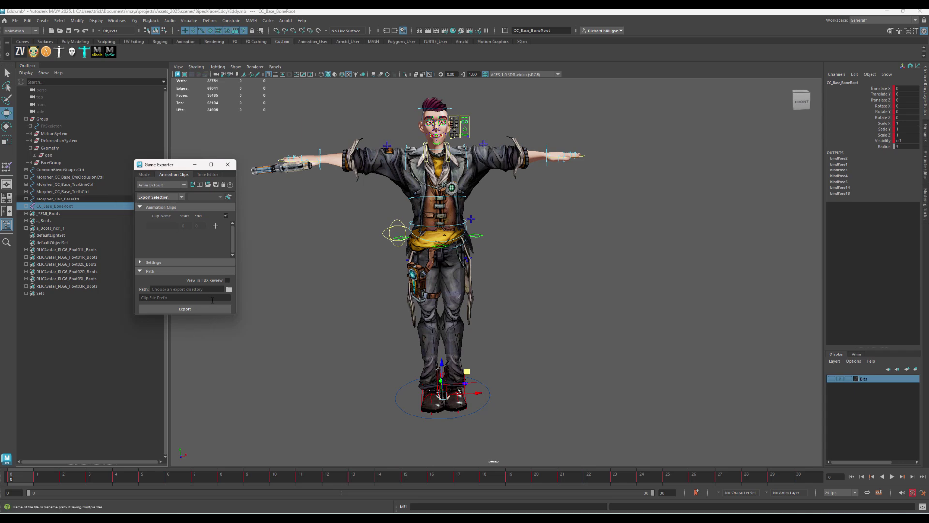
left_click_drag(236, 313, 294, 354)
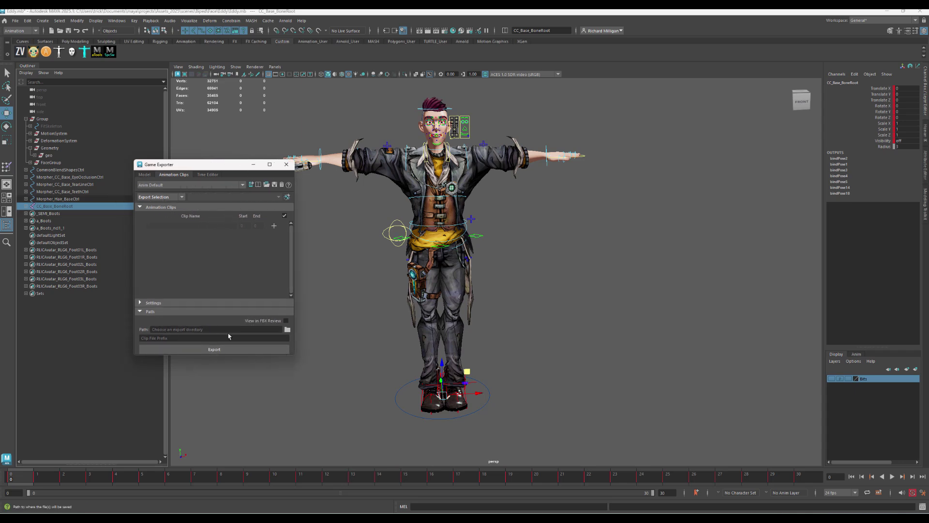
left_click(288, 329)
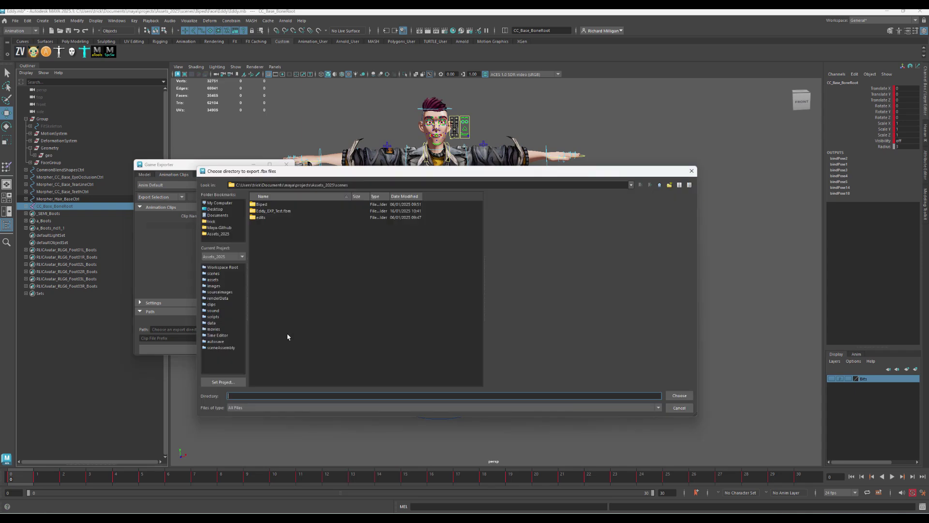
Set scenes as the export path and add two clips named squat and walk
left_click(679, 395)
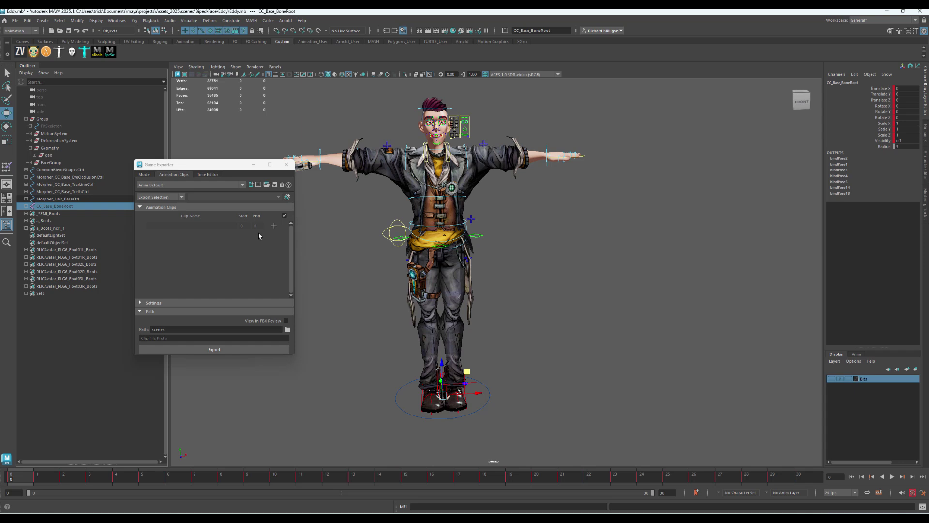
left_click(275, 228)
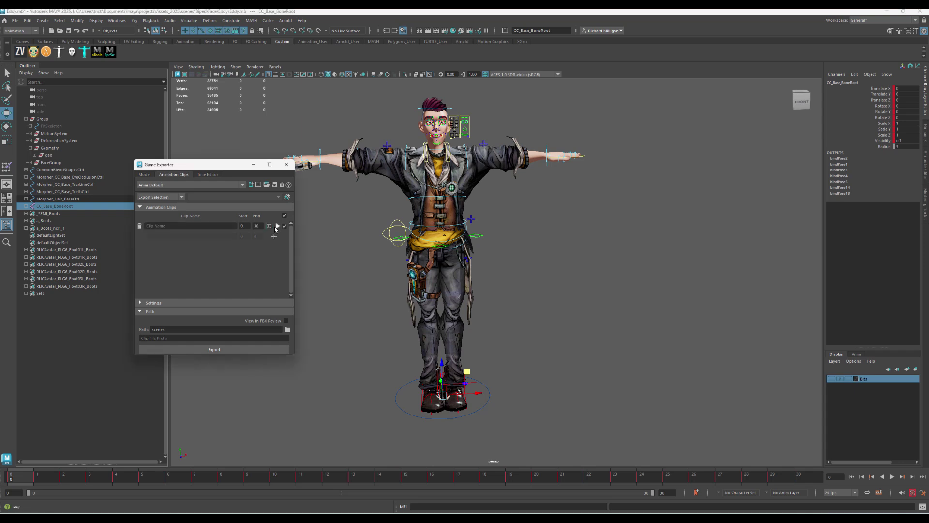
left_click(274, 236)
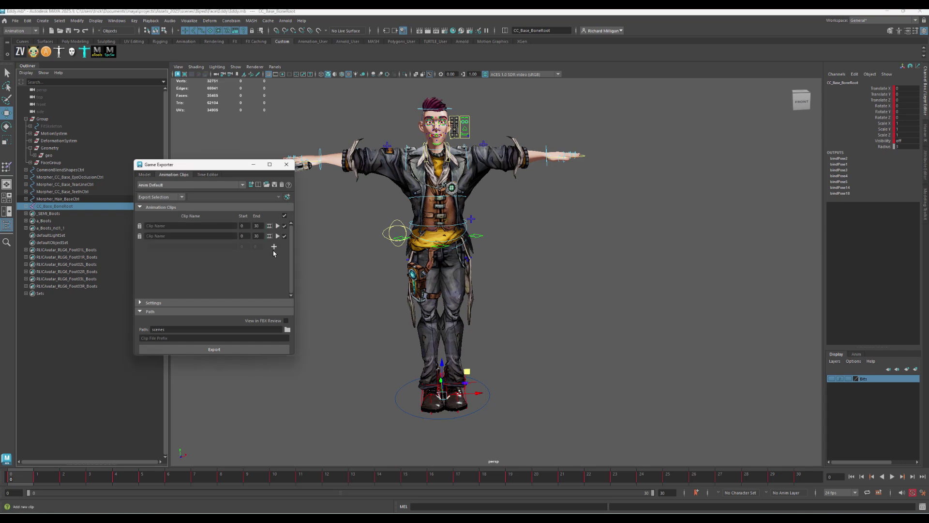
left_click(159, 226)
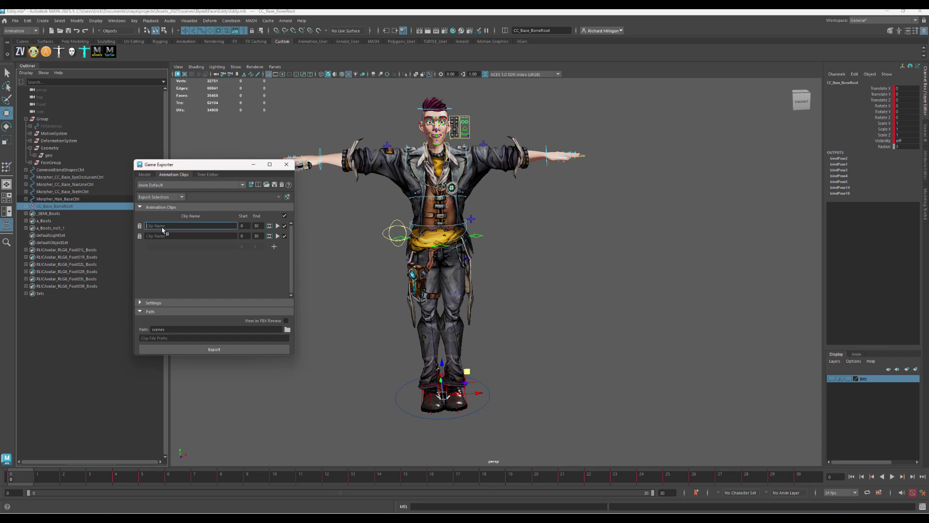
type("squat")
left_click(167, 237)
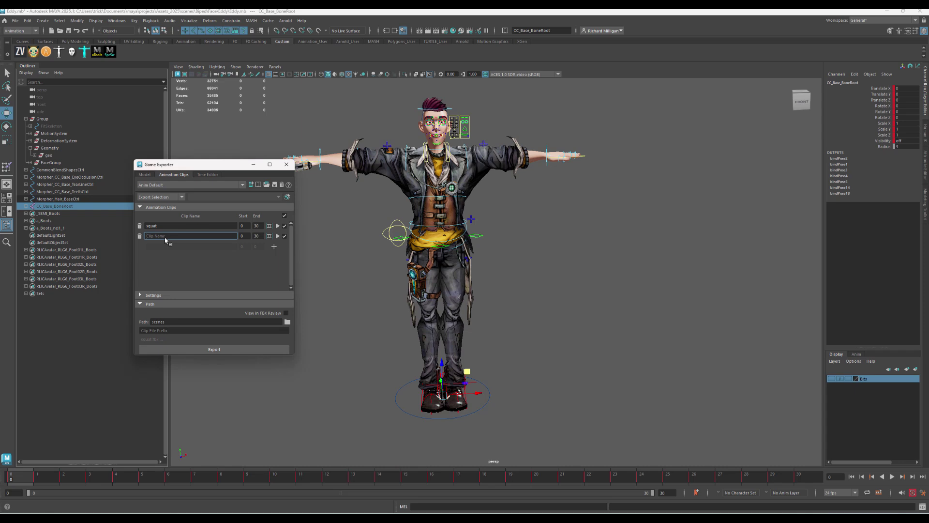
type("walk")
Give the squat clip an end frame of 15, then remove the walk clip
left_click(244, 225)
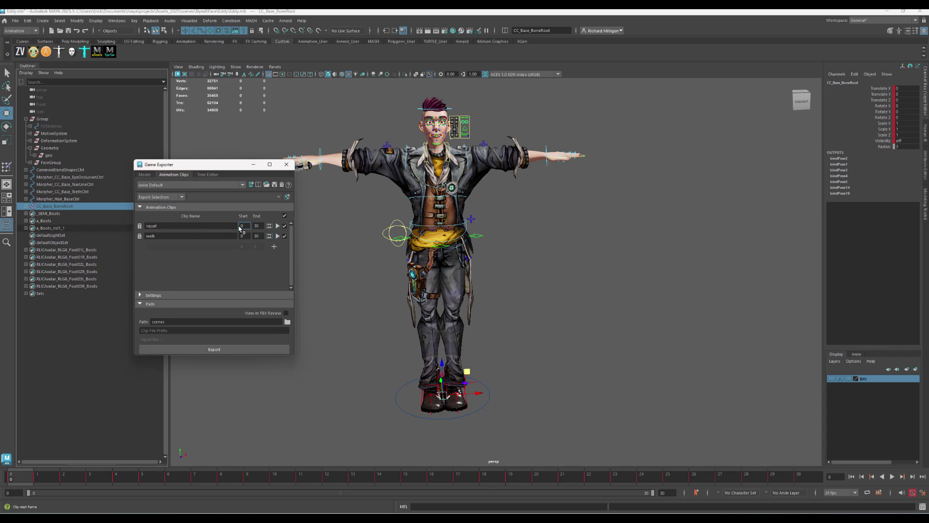
key("Tab")
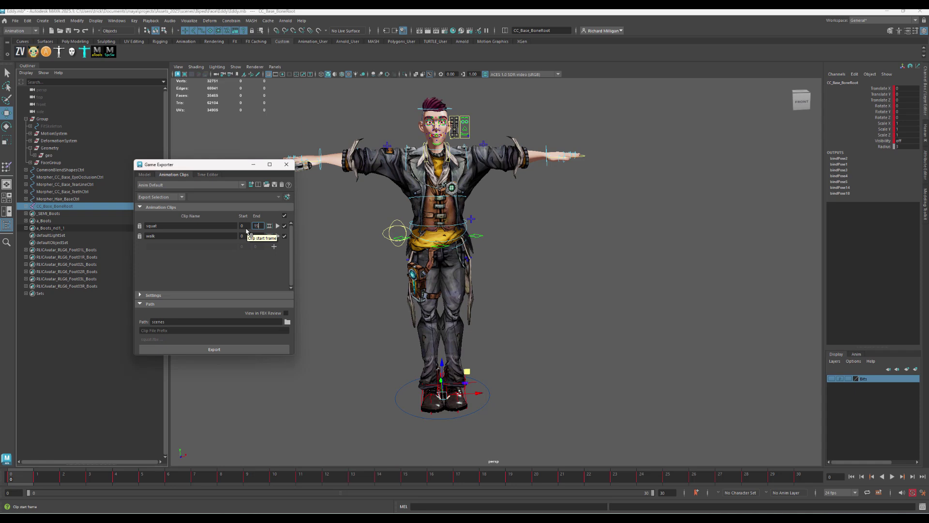
left_click(242, 236)
type("20")
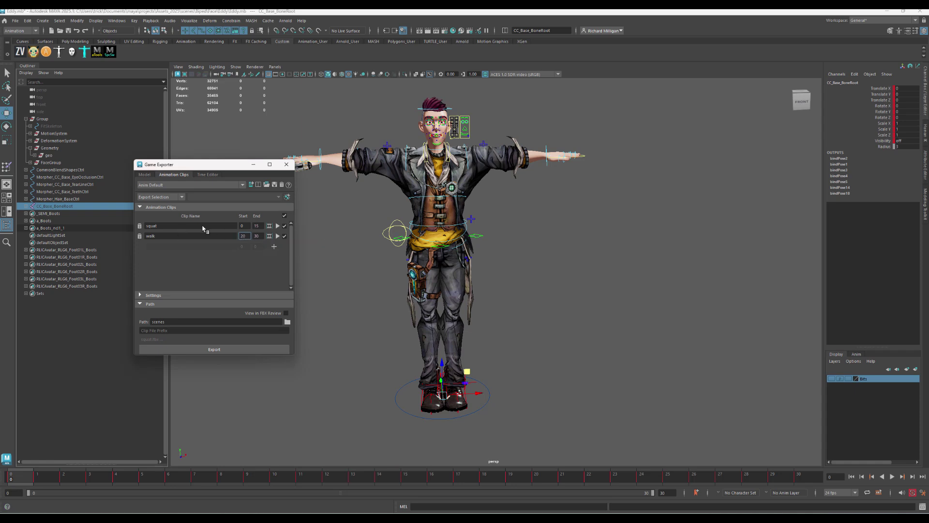
left_click(285, 236)
left_click(140, 235)
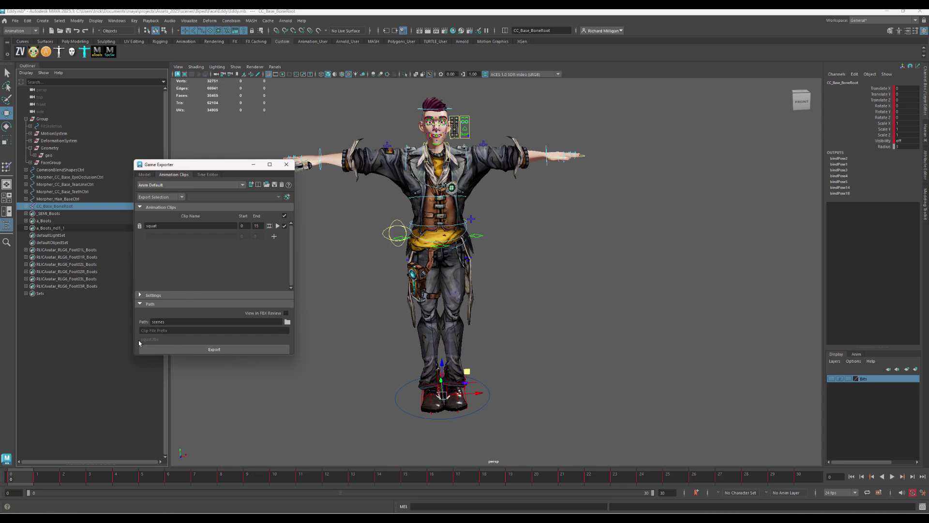
Enter Squat as the clip file prefix and select the root's entire hierarchy
left_click(175, 331)
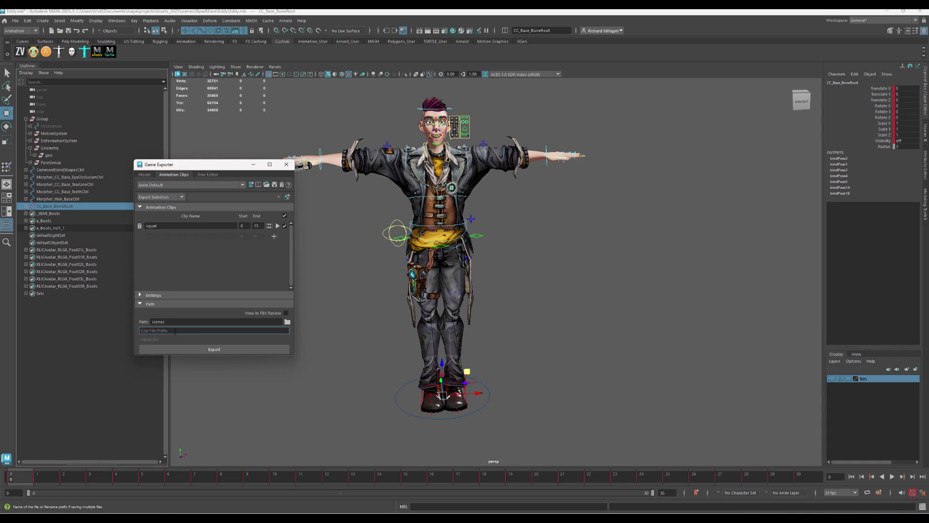
type("s")
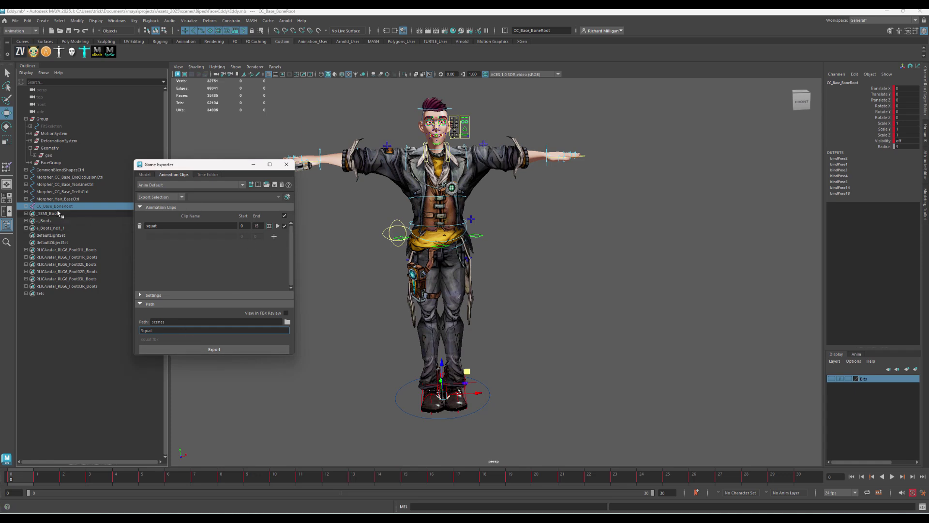
left_click(61, 21)
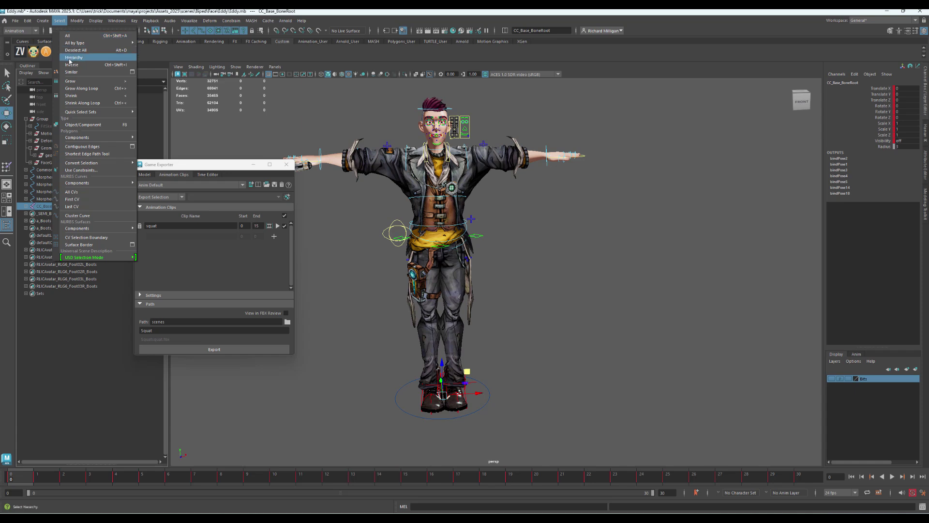
left_click(49, 206)
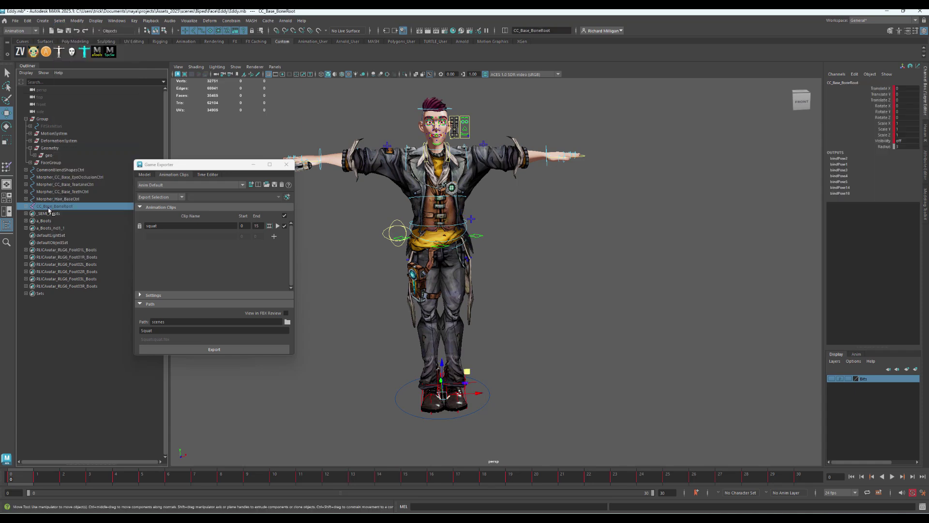
left_click(59, 20)
left_click(73, 60)
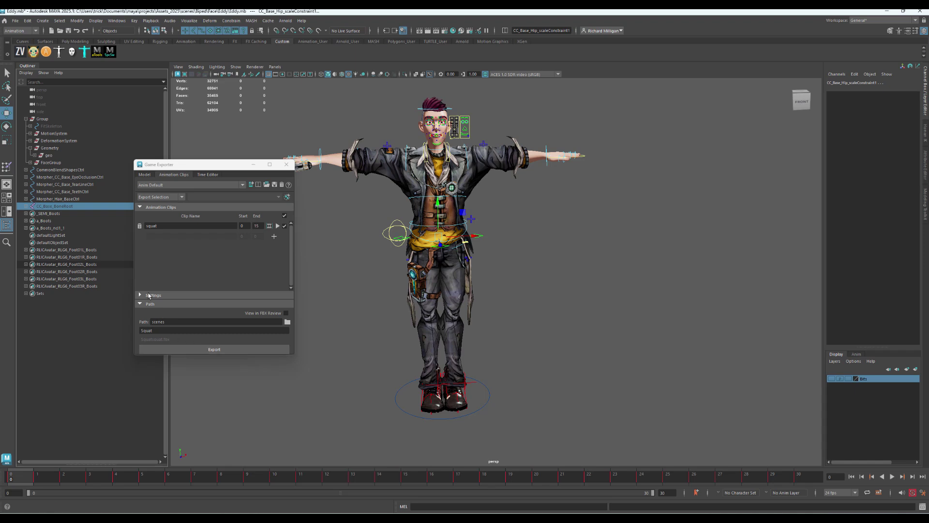
Export the squat clip to FBX, dismiss the success message, and minimize the exporter
left_click(161, 331)
left_click(148, 295)
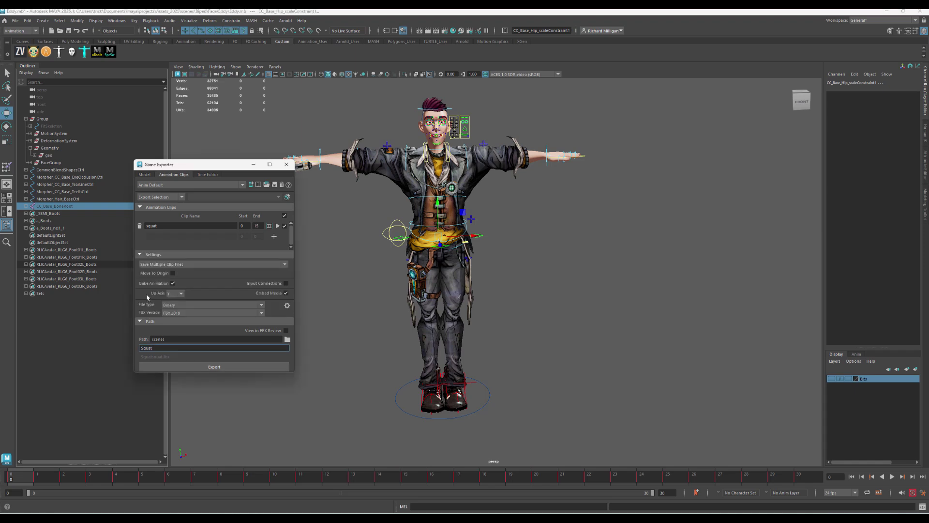
left_click(180, 256)
left_click(214, 368)
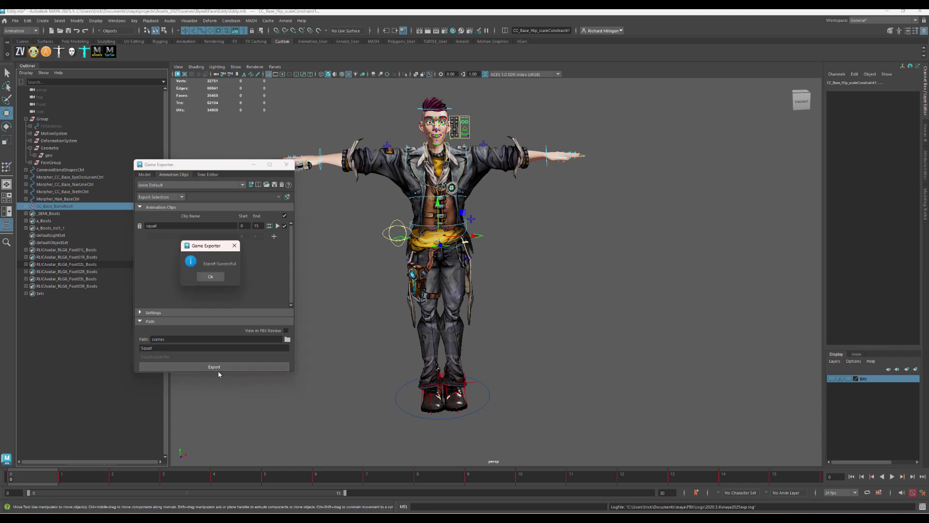
left_click(215, 276)
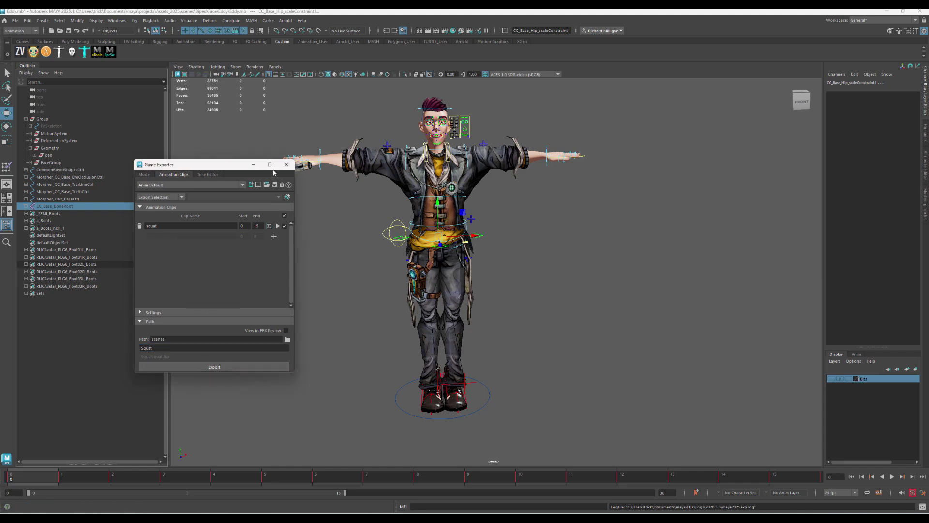
left_click(253, 164)
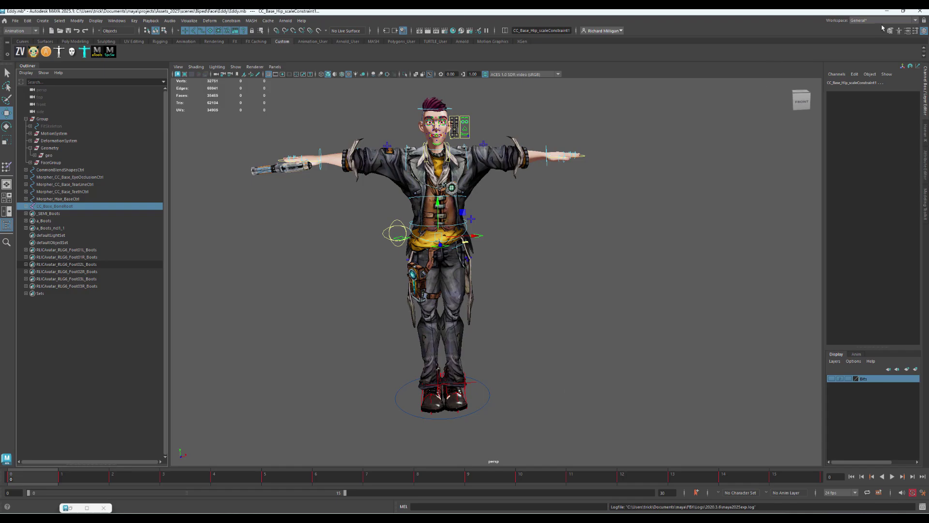
Switch to the untitled Maya session and briefly play its skeleton animation
left_click(887, 10)
mouse_move(603, 512)
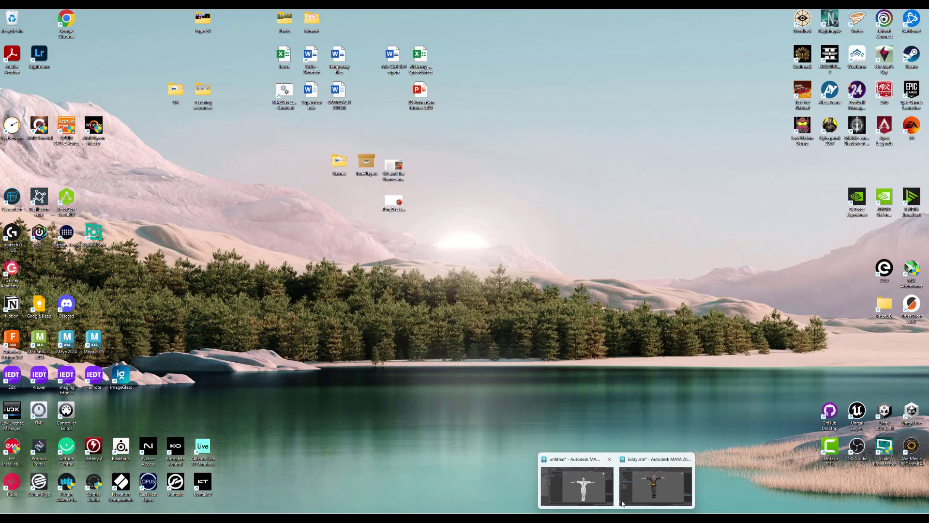
left_click(574, 494)
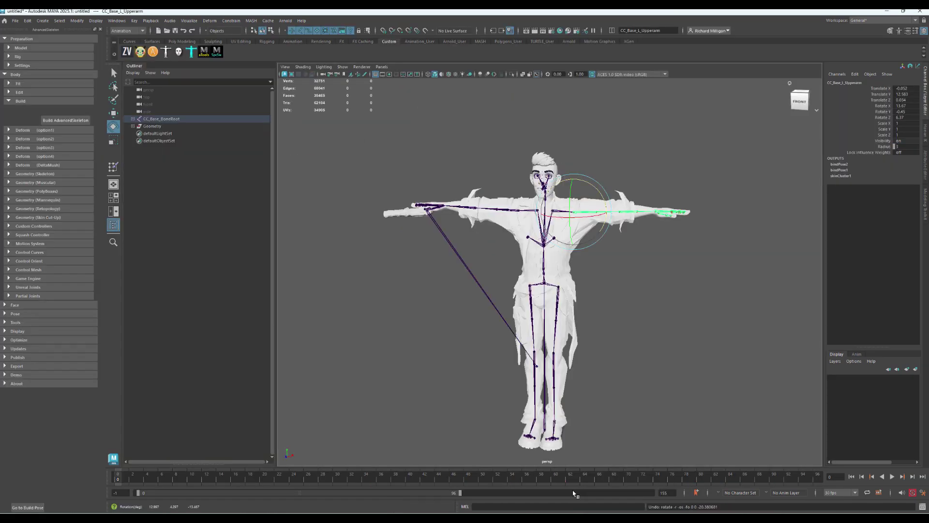
key("alt+v")
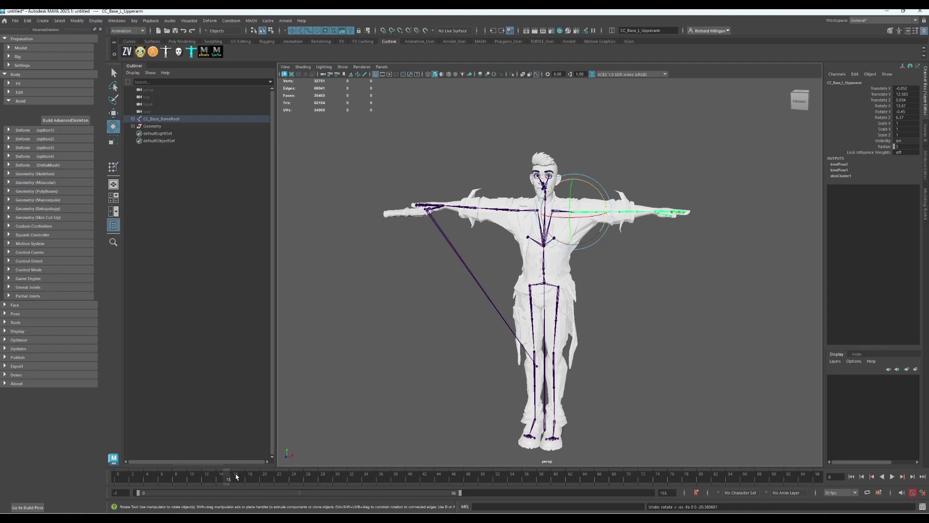
left_click(150, 482)
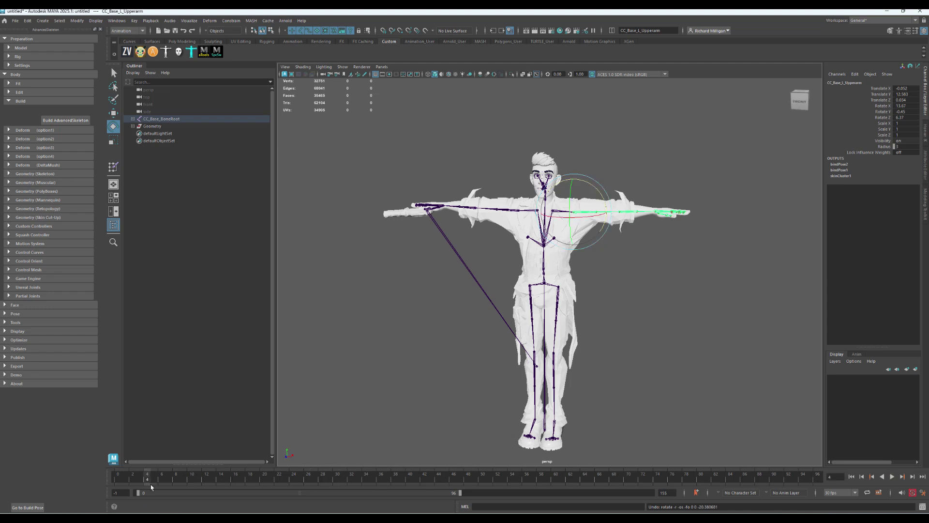
Start a new scene, discarding the untitled scene without saving
left_click(15, 20)
left_click(34, 35)
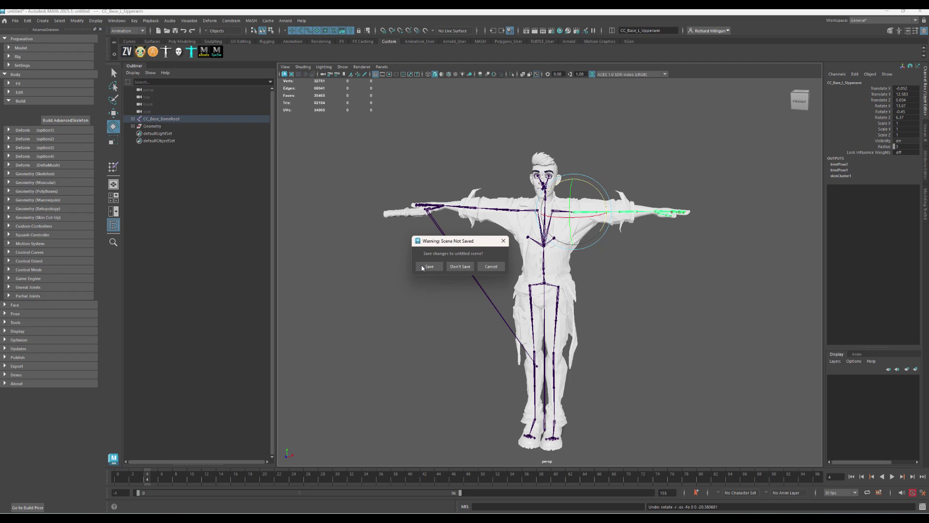
left_click(458, 267)
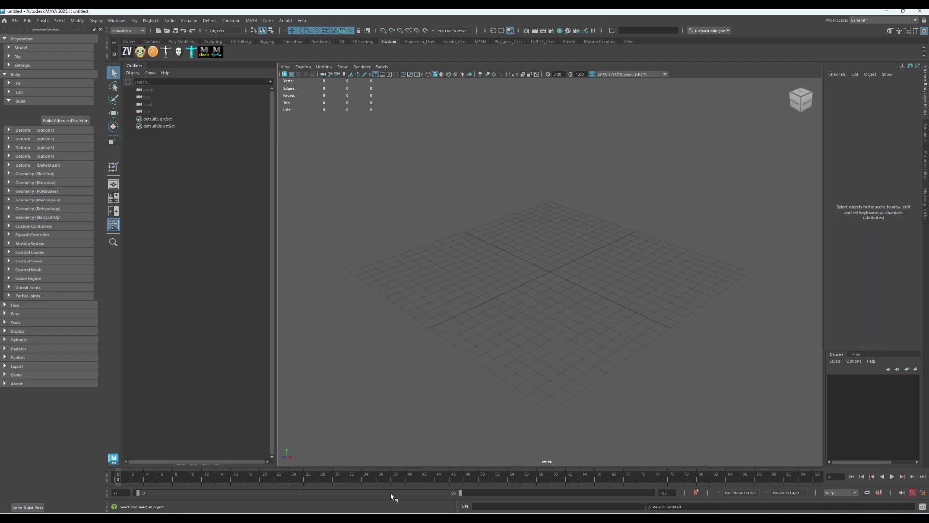
Drag Squatsquat.fbx from the scenes folder into the empty Maya scene to import it
mouse_move(436, 514)
left_click(449, 495)
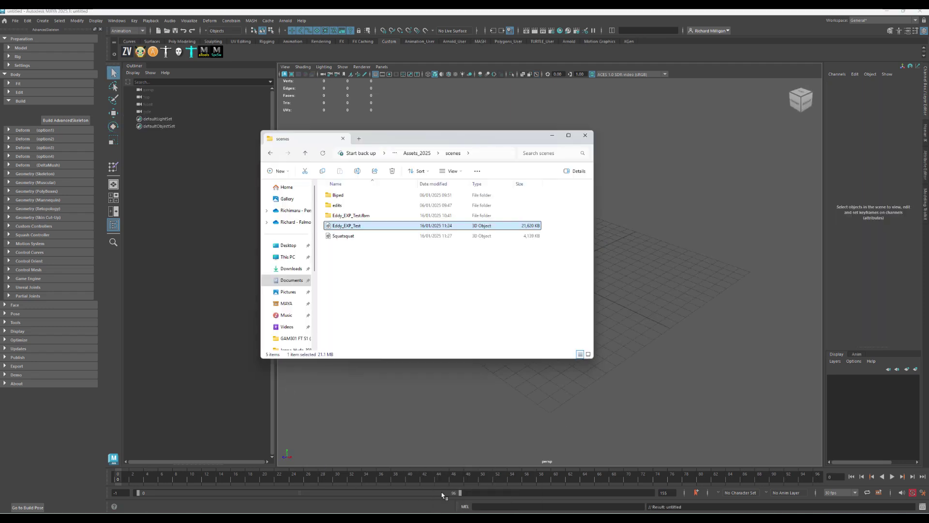
left_click(345, 236)
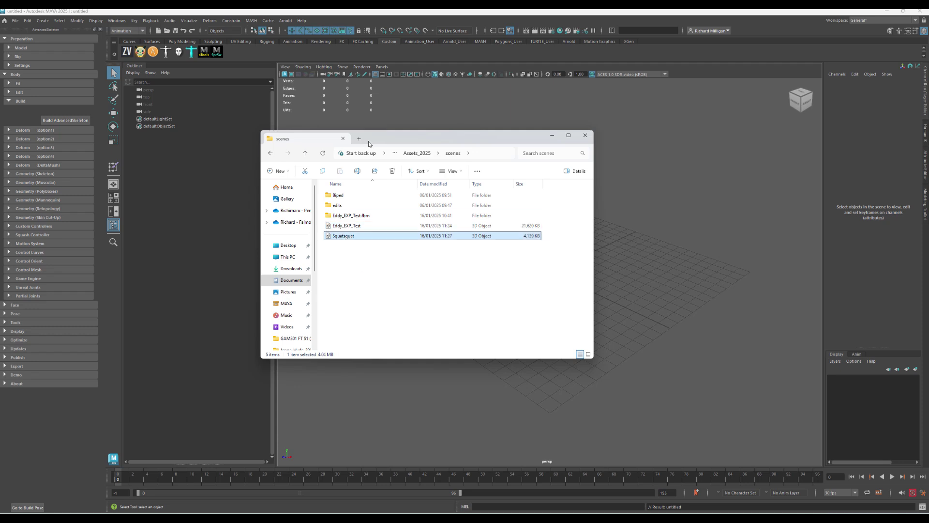
left_click_drag(369, 144, 179, 123)
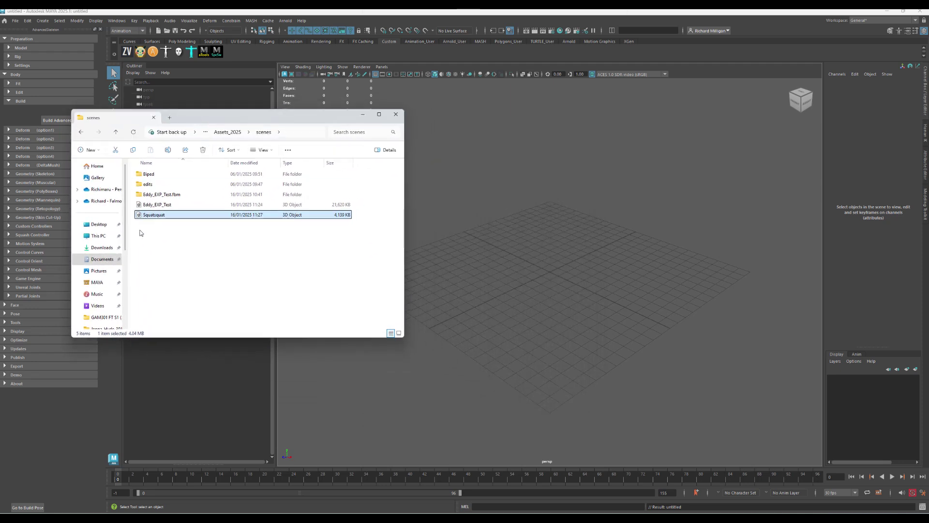
left_click_drag(146, 215, 498, 247)
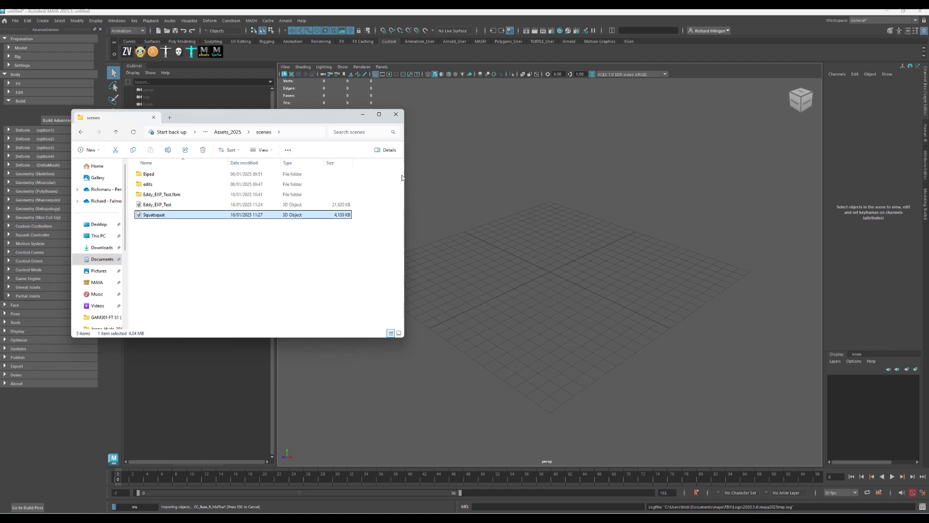
Select CC_Base_BoneRoot, set its Visibility to 1, and frame the skeleton
left_click(362, 115)
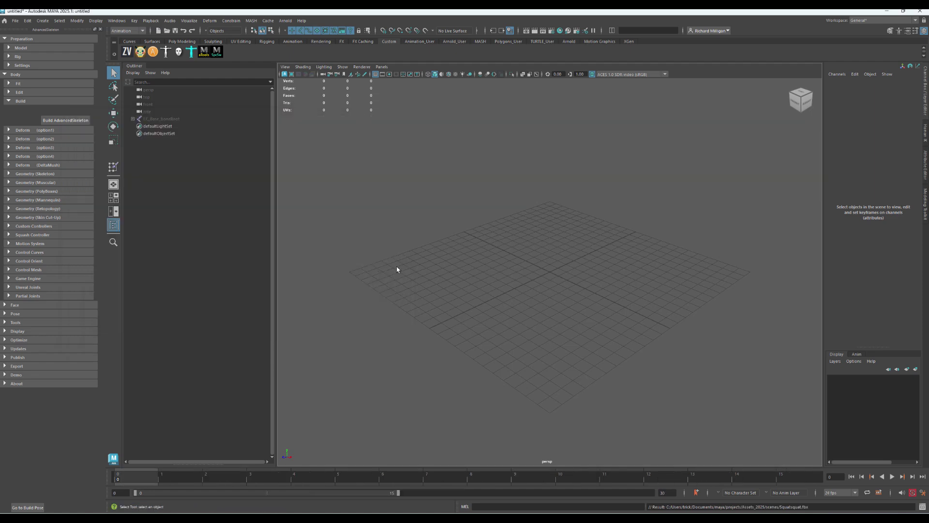
left_click(160, 118)
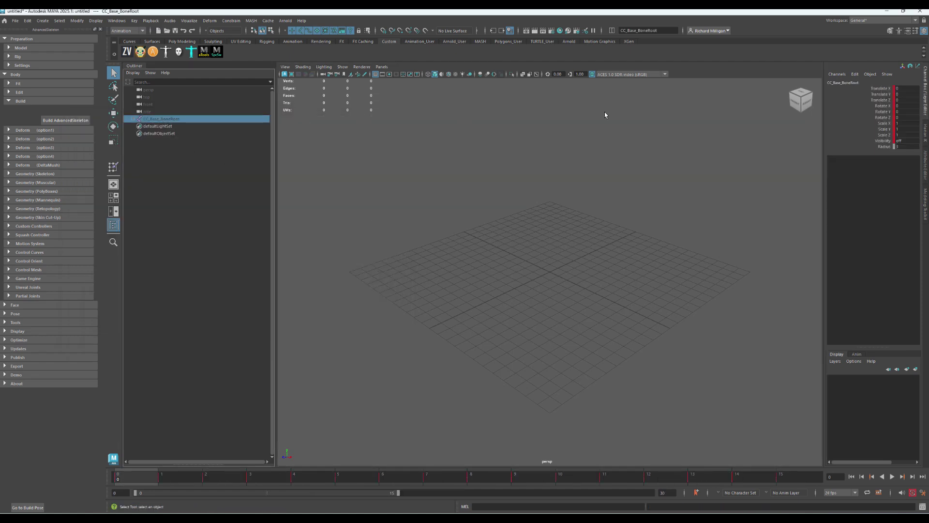
left_click(910, 141)
type("1")
key("Return")
right_click_drag(623, 317, 566, 274, "alt")
key("f")
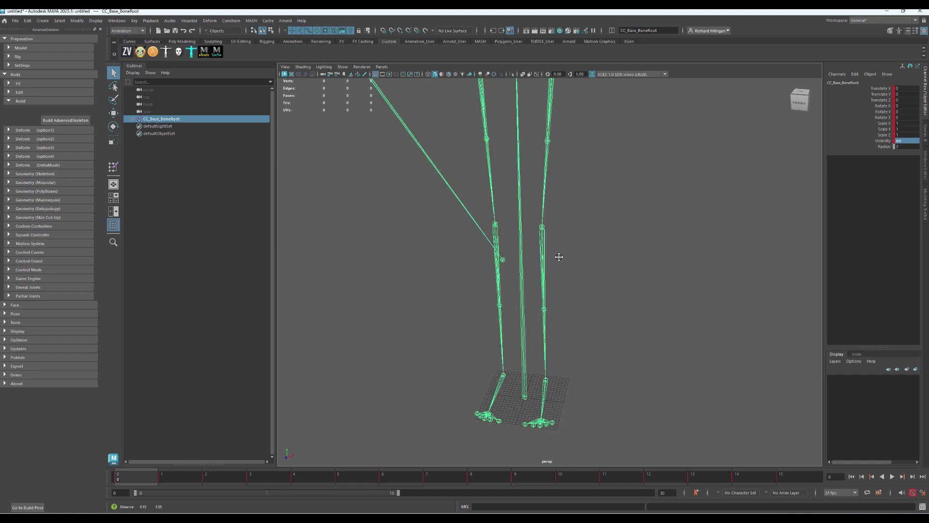
Delete all keys on the root's Visibility curve in the Graph Editor
left_click(116, 20)
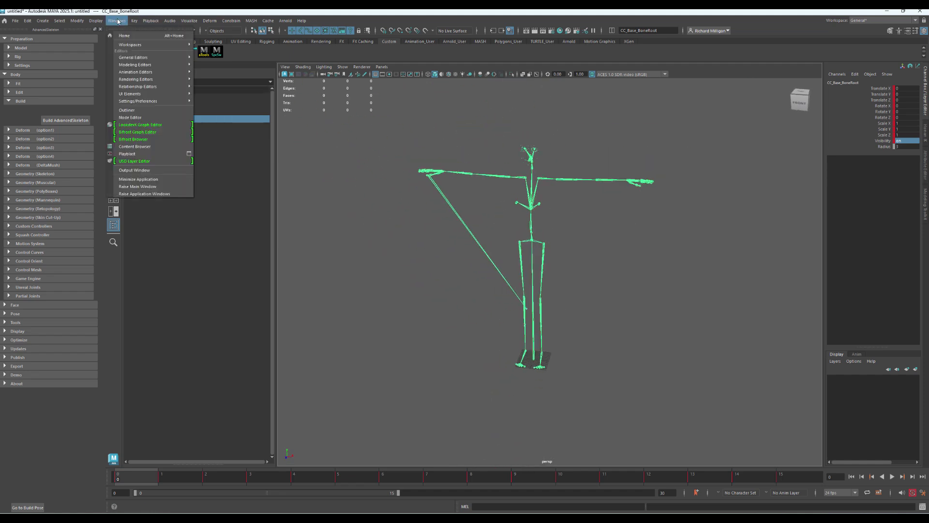
mouse_move(179, 72)
left_click(213, 72)
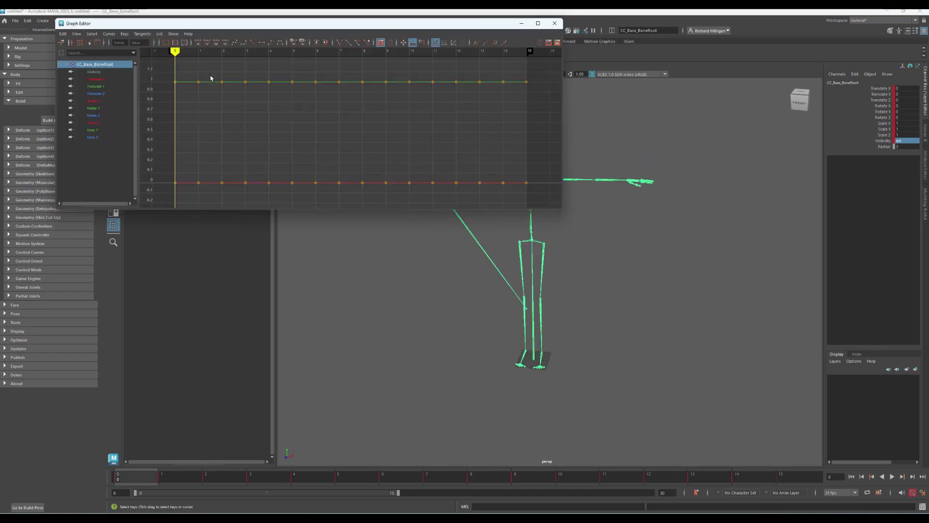
left_click(100, 72)
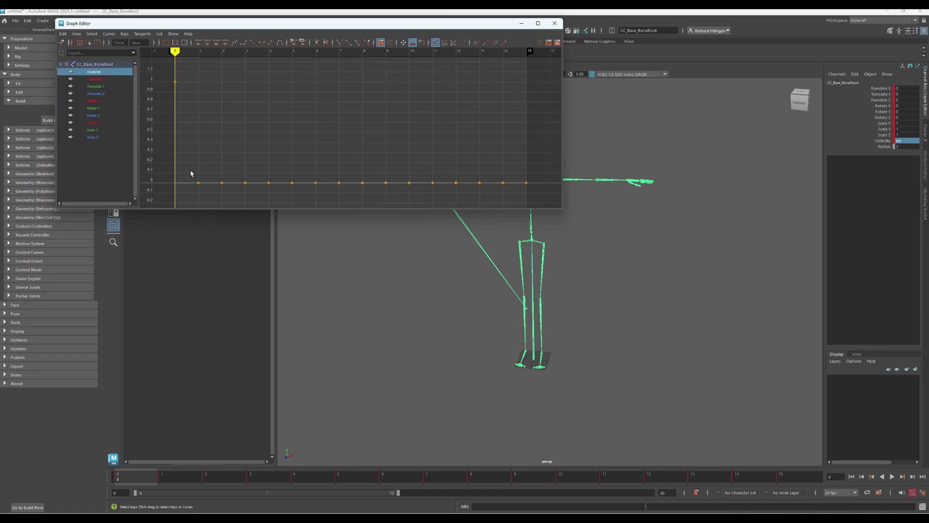
left_click_drag(191, 173, 535, 196)
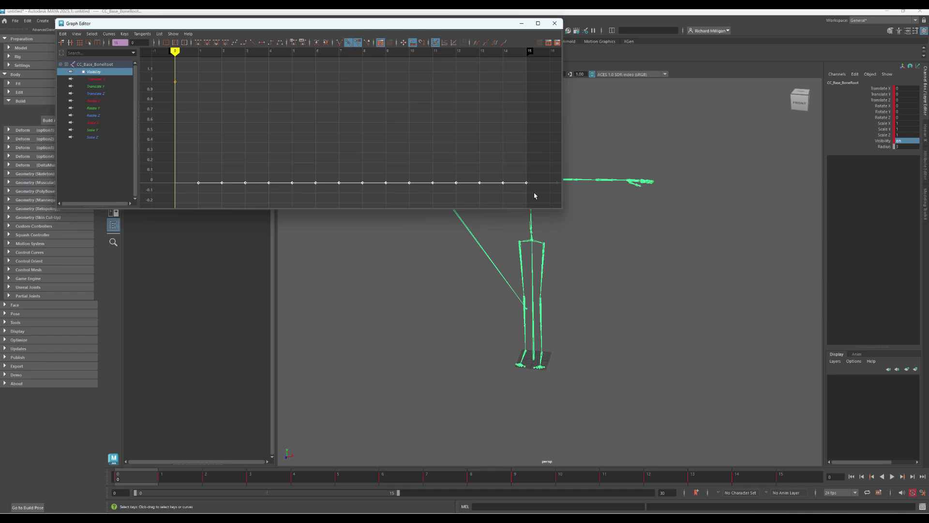
key("Delete")
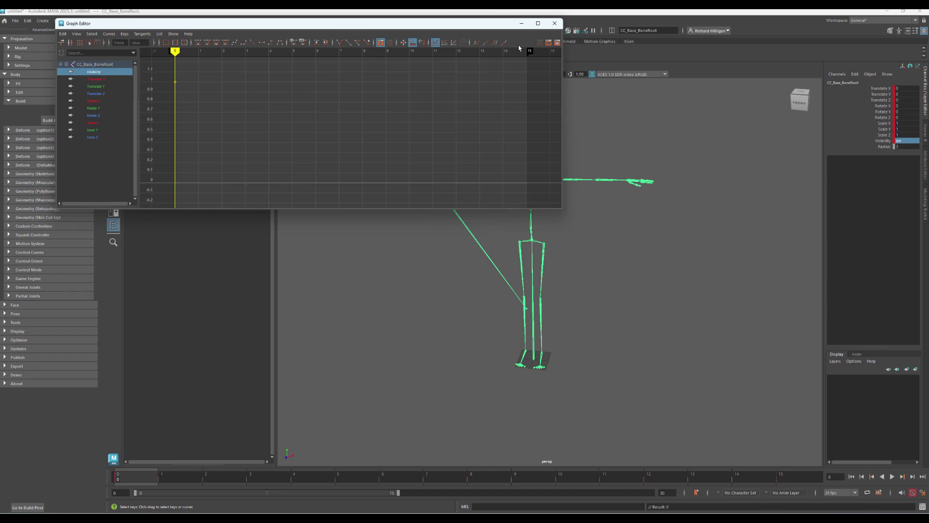
left_click(555, 23)
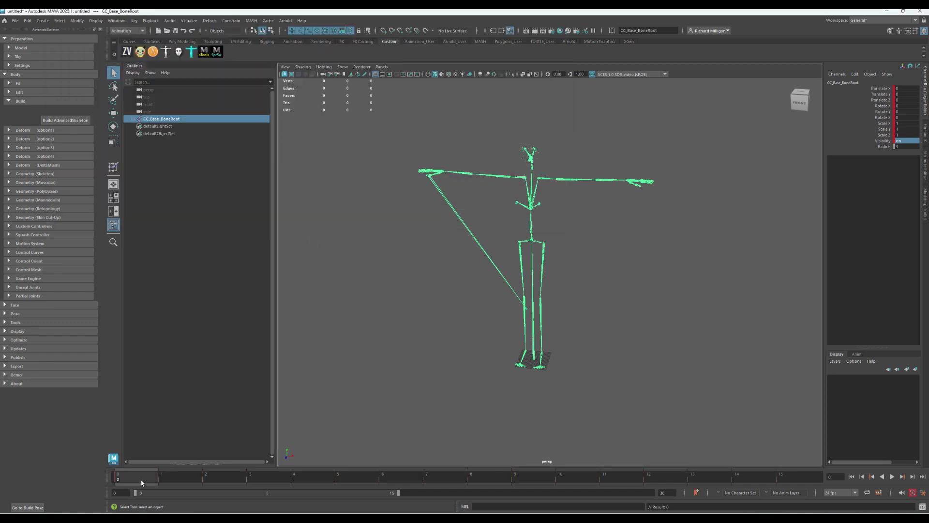
Play the squat animation to confirm it moves, then minimize this Maya window
key("alt+v")
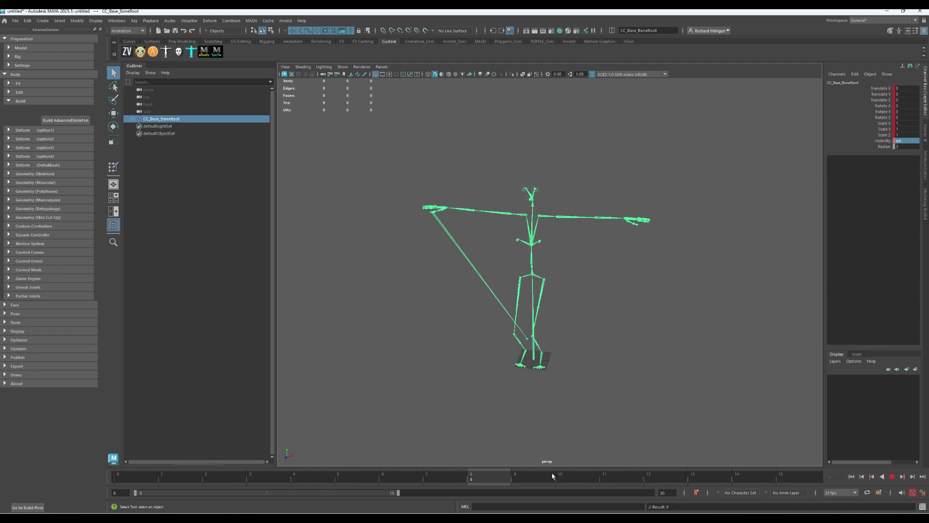
key("alt+v")
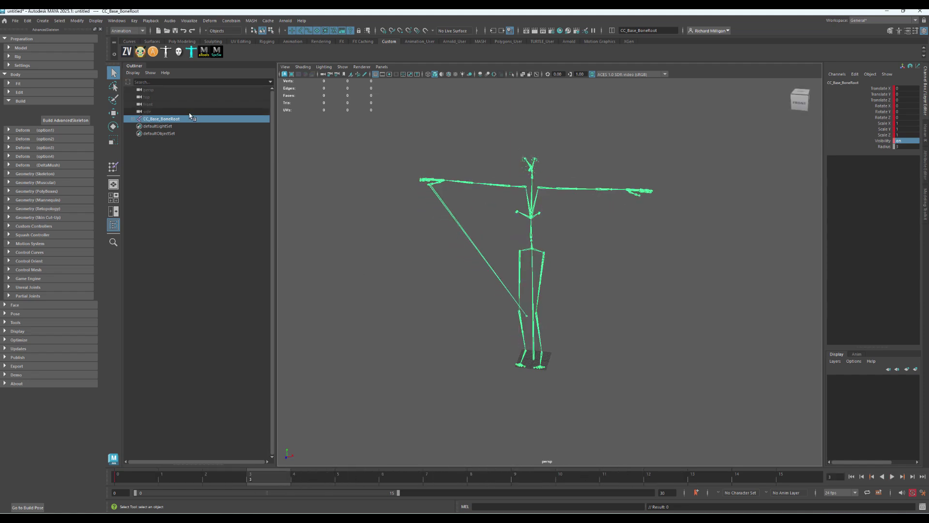
left_click_drag(190, 116, 169, 122)
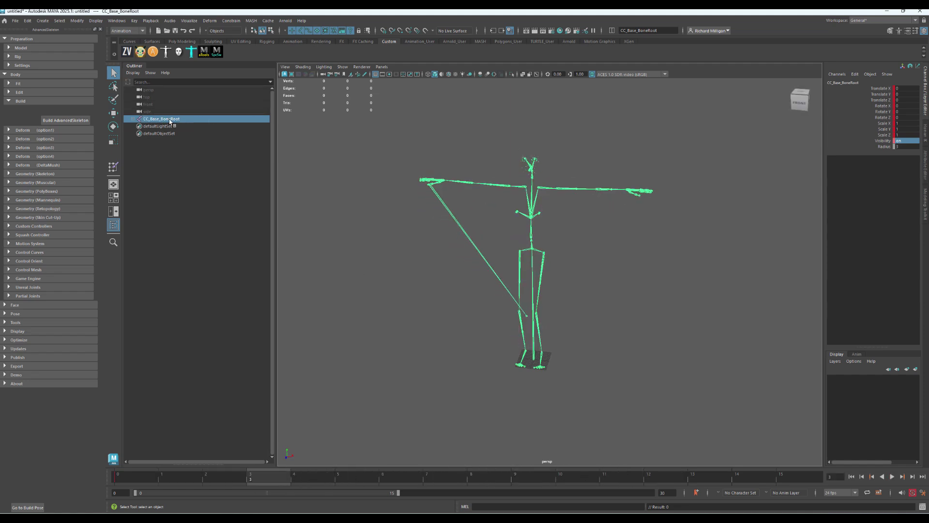
left_click(888, 11)
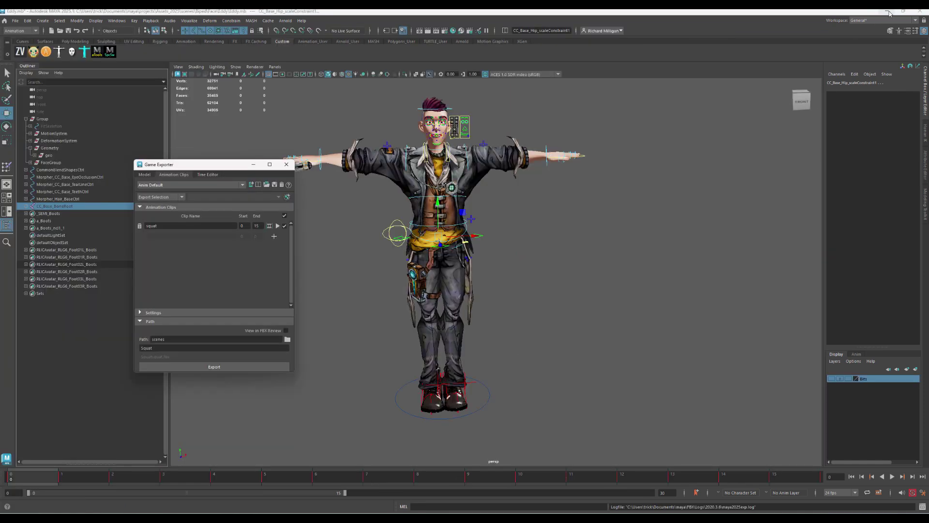
Move the Game Exporter aside and minimize Maya to reveal the Unreal level
left_click(235, 165)
left_click_drag(235, 165, 438, 137)
left_click(887, 11)
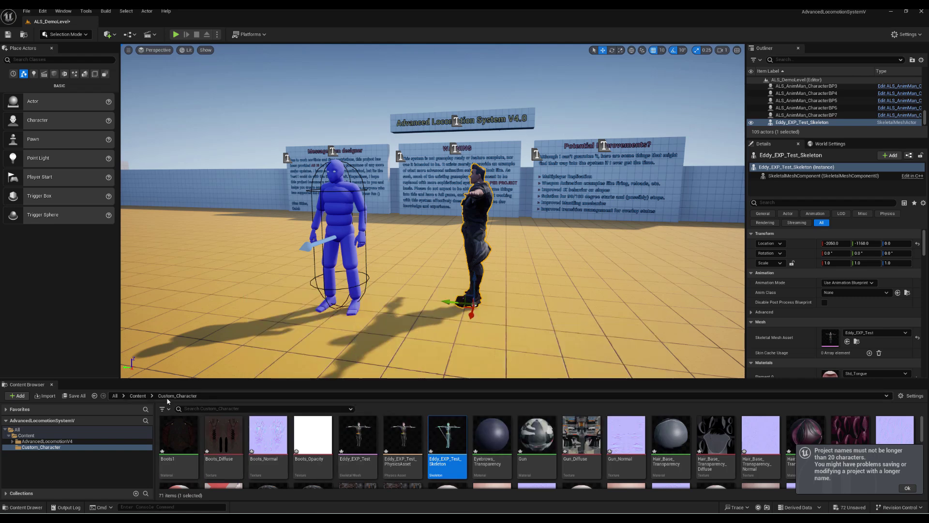
Add a new folder named Animations inside Content and open it
left_click(138, 396)
right_click(284, 437)
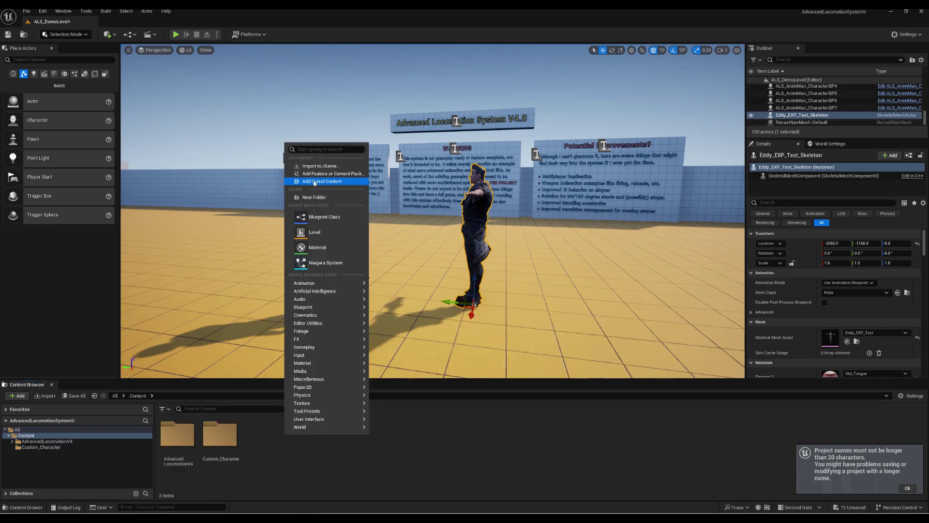
left_click(325, 198)
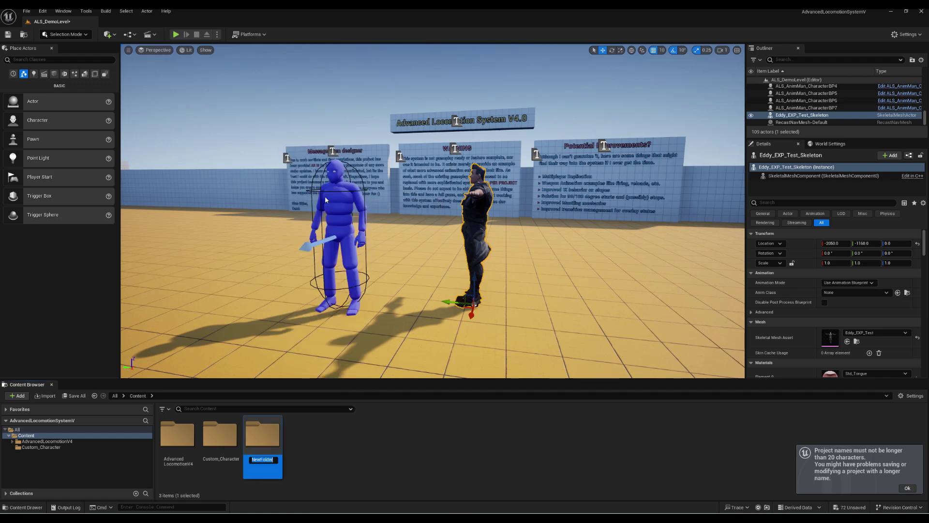
type("Animations")
key("Return")
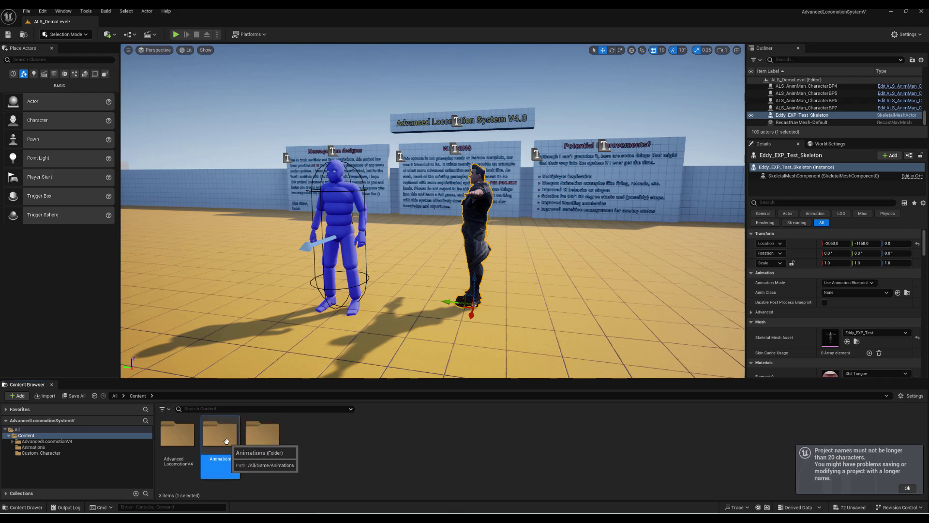
double_click(220, 454)
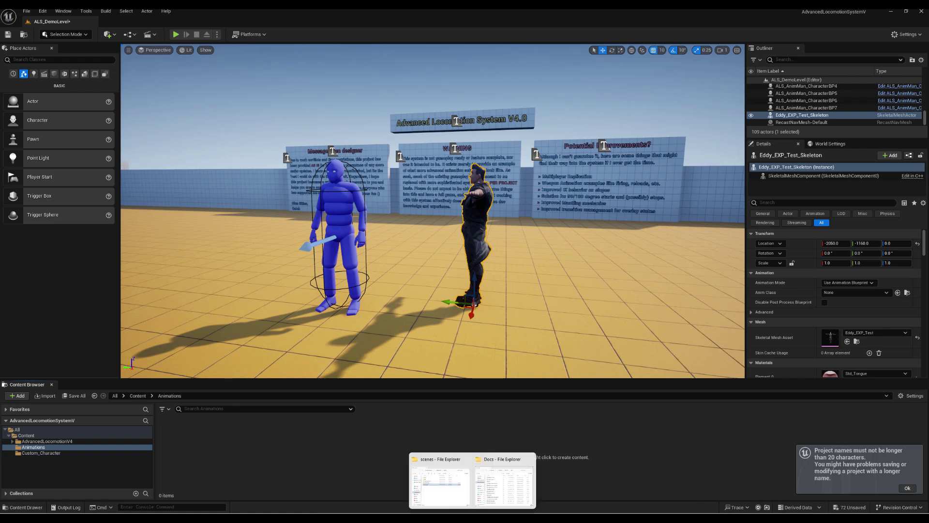
Drag Squatsquat.fbx from the scenes folder into Unreal's Animations folder
left_click(466, 489)
left_click_drag(206, 117, 554, 80)
left_click_drag(502, 181, 318, 457)
Import it onto Eddy_EXP_Test_Skeleton, close the warnings log, and open Squatsquat for preview
left_click(709, 79)
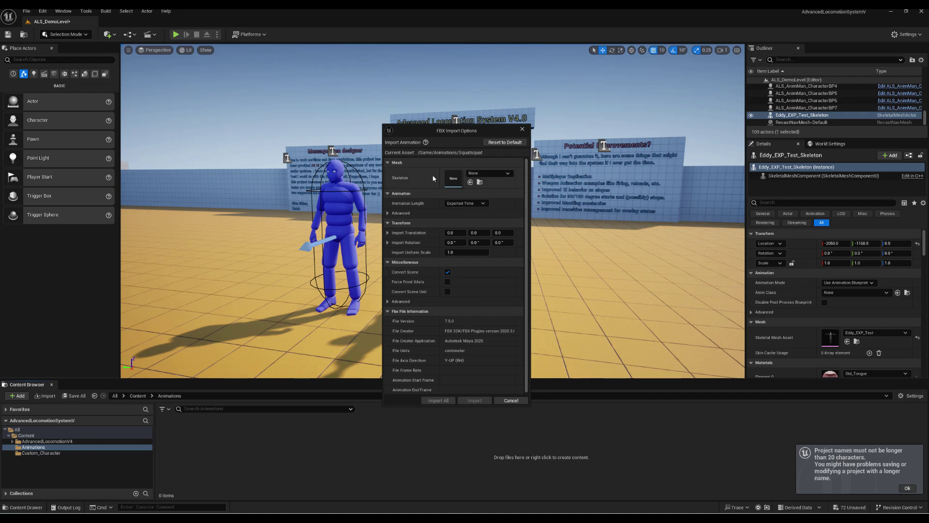
left_click(482, 173)
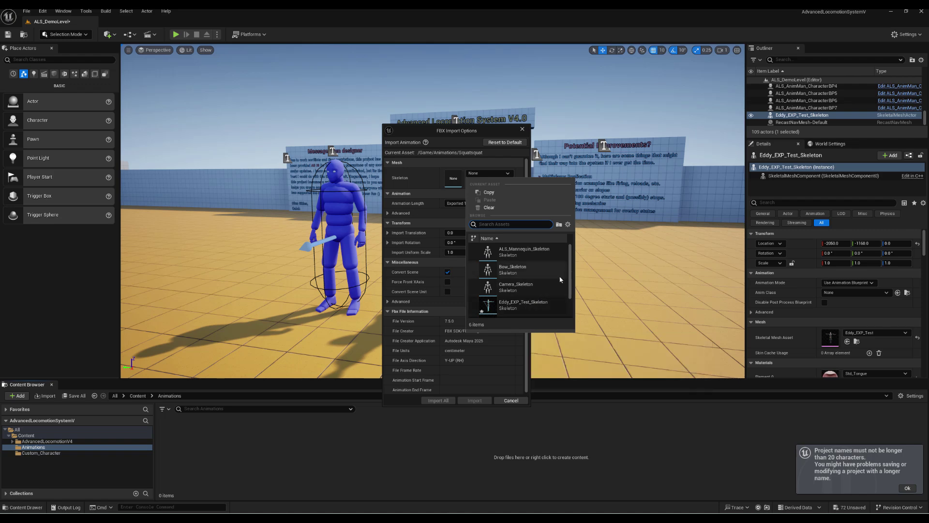
scroll(513, 291, "down", 3)
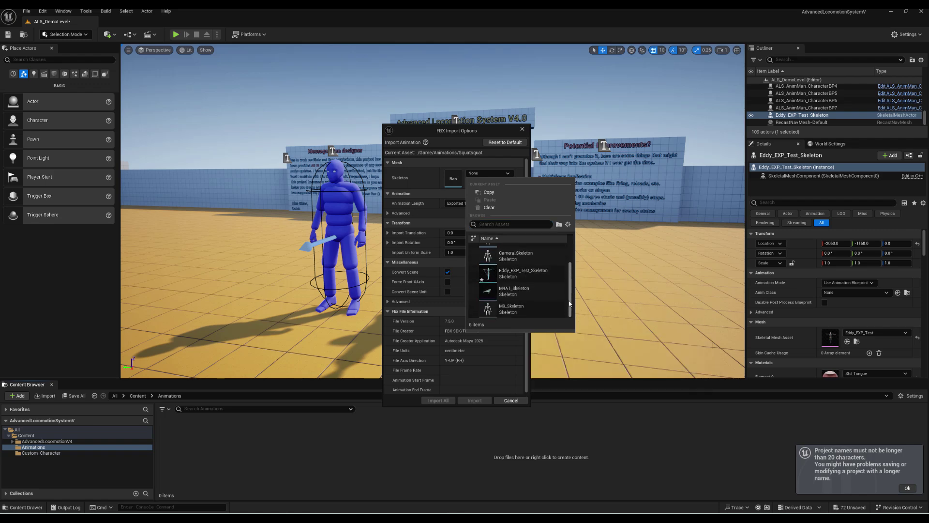
left_click(507, 284)
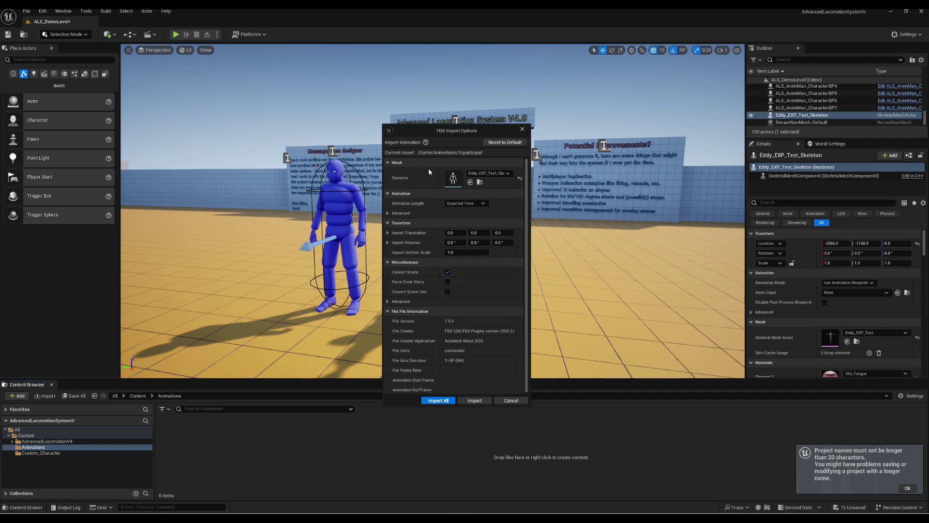
left_click(438, 400)
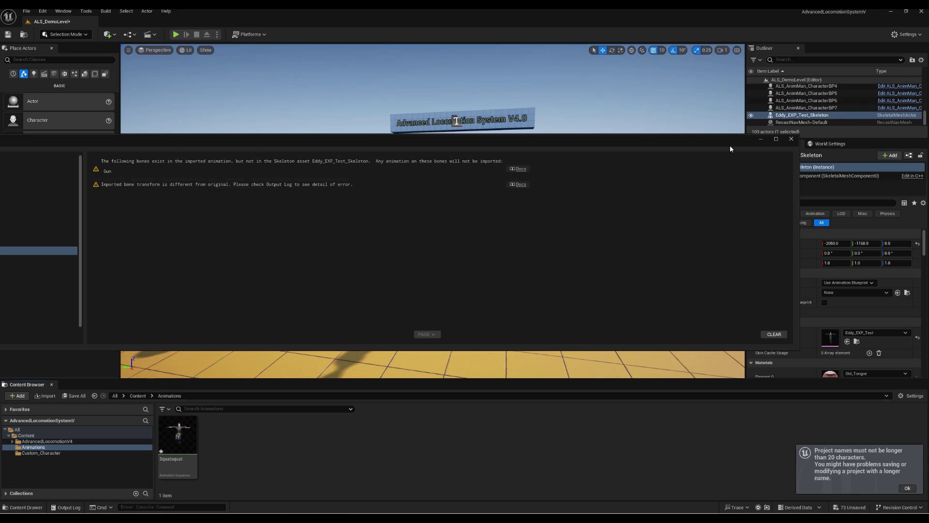
left_click(791, 140)
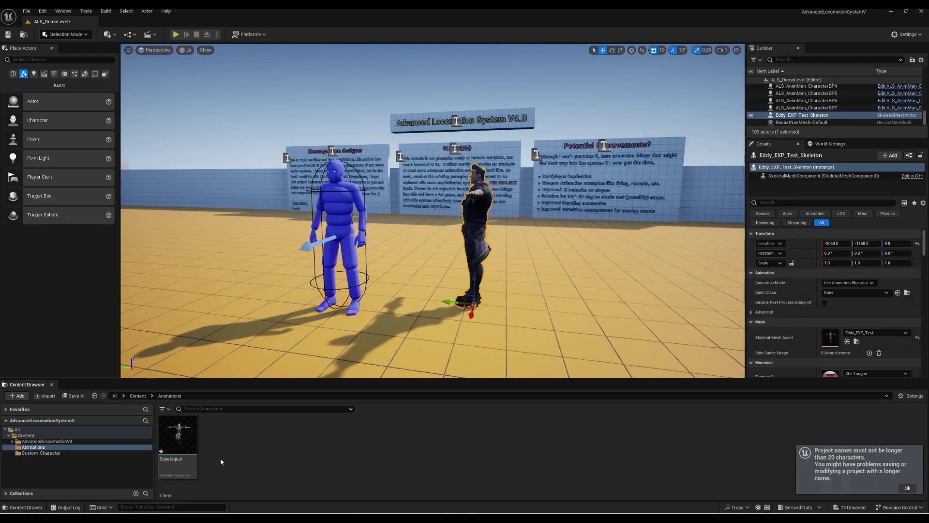
double_click(179, 434)
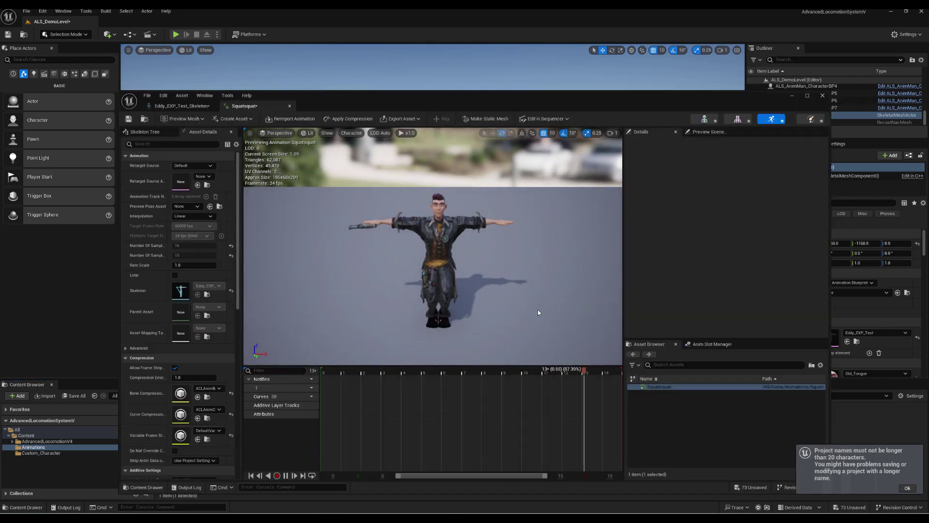
Orbit around the squatting character, then close the Squatsquat editor and dismiss the project-name warning
left_click_drag(508, 278, 454, 281)
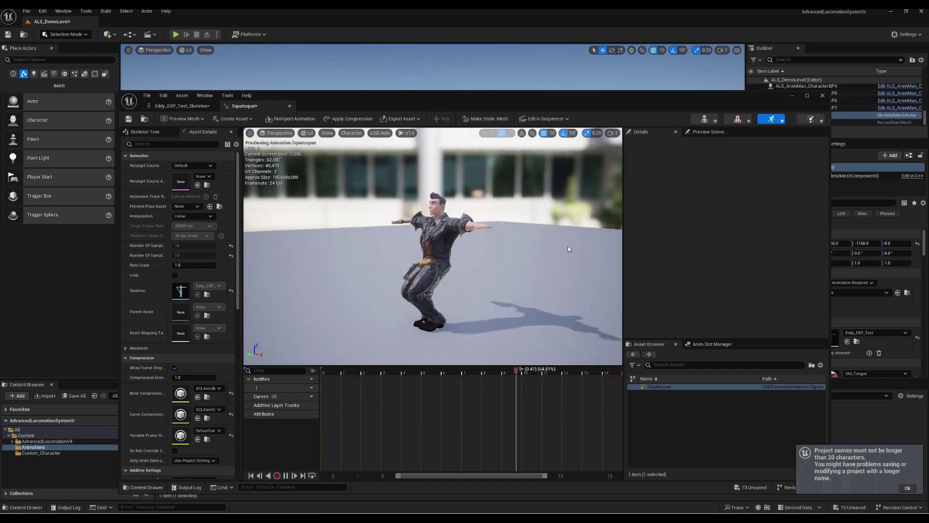
left_click_drag(573, 251, 400, 262)
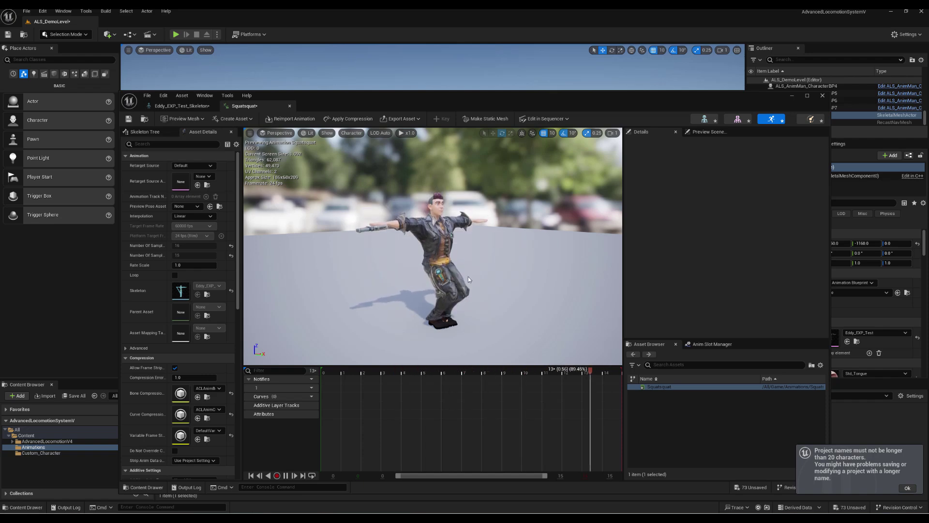
left_click(822, 96)
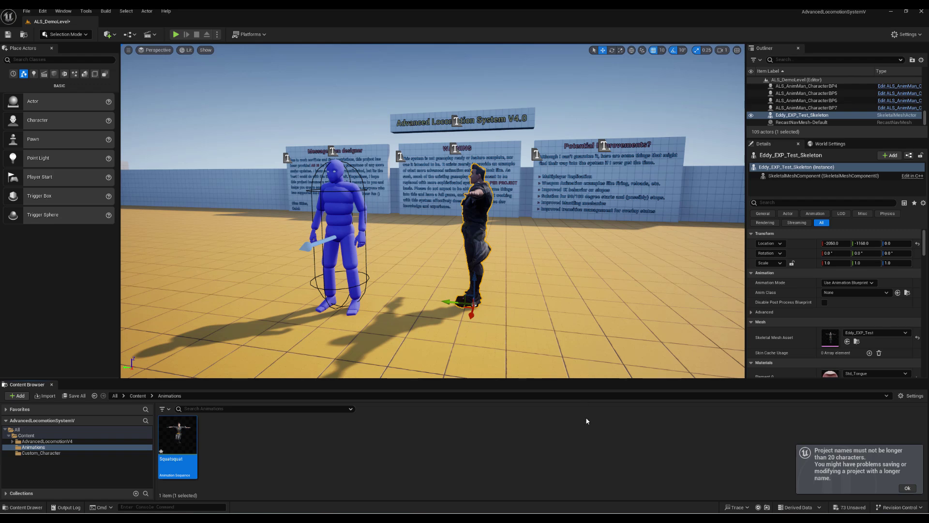
left_click(912, 489)
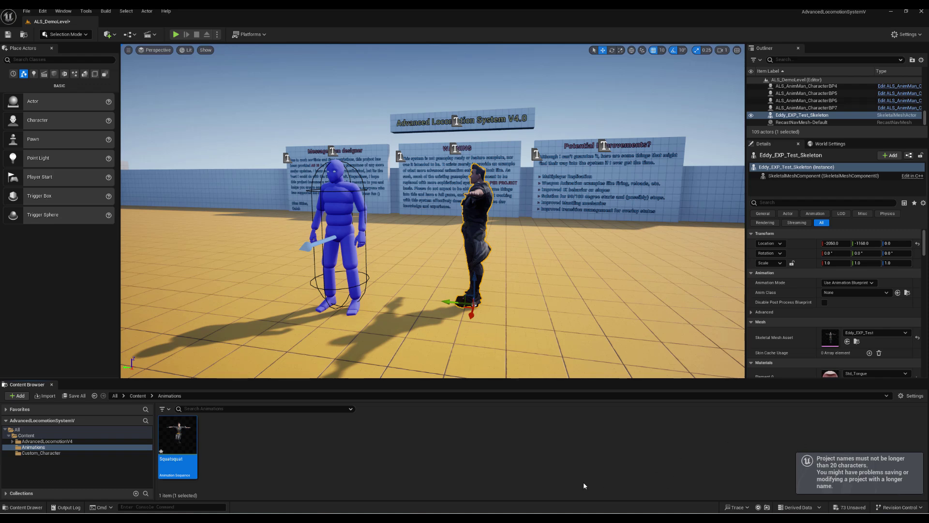